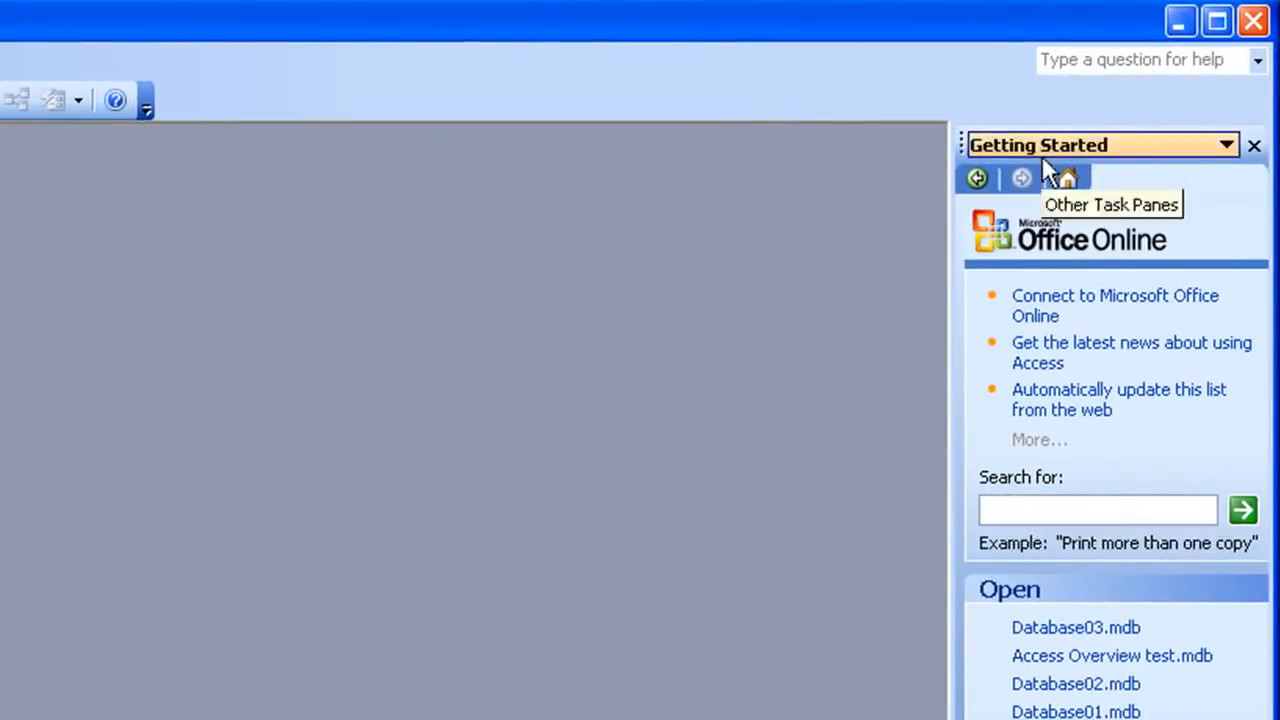
- Create a new blank database saved as ABC Limited
click(1254, 147)
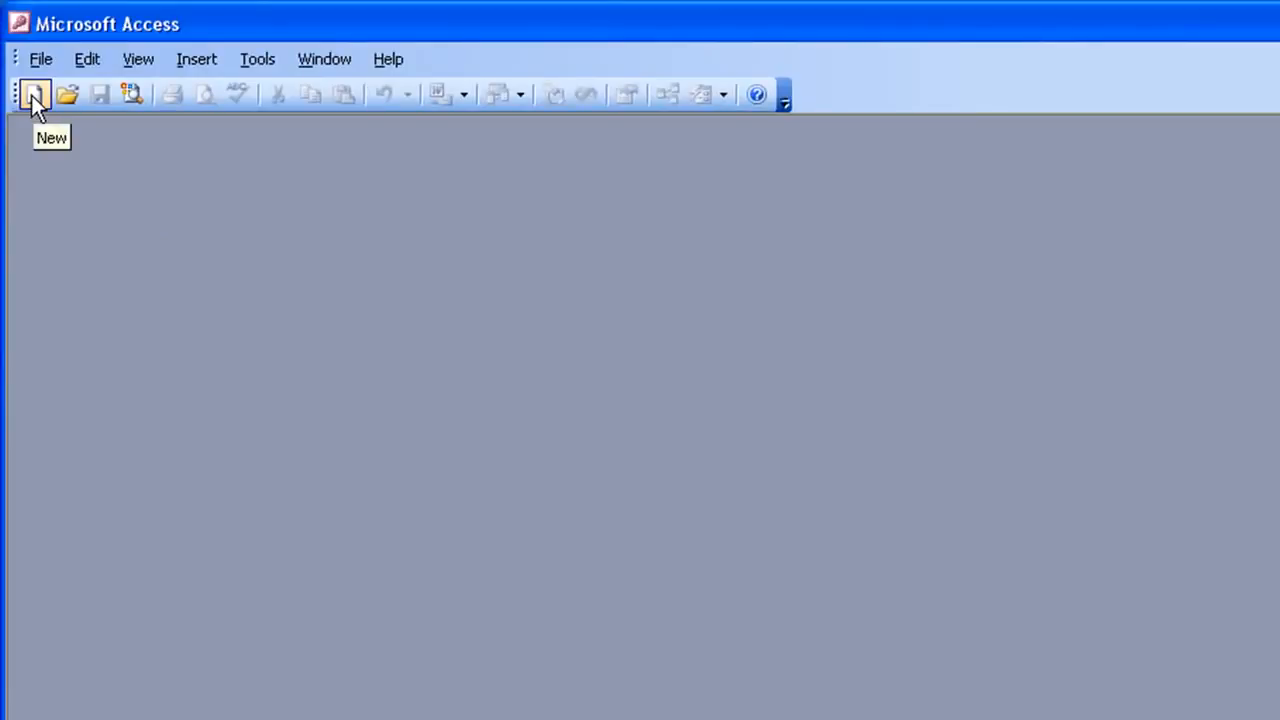
click(33, 95)
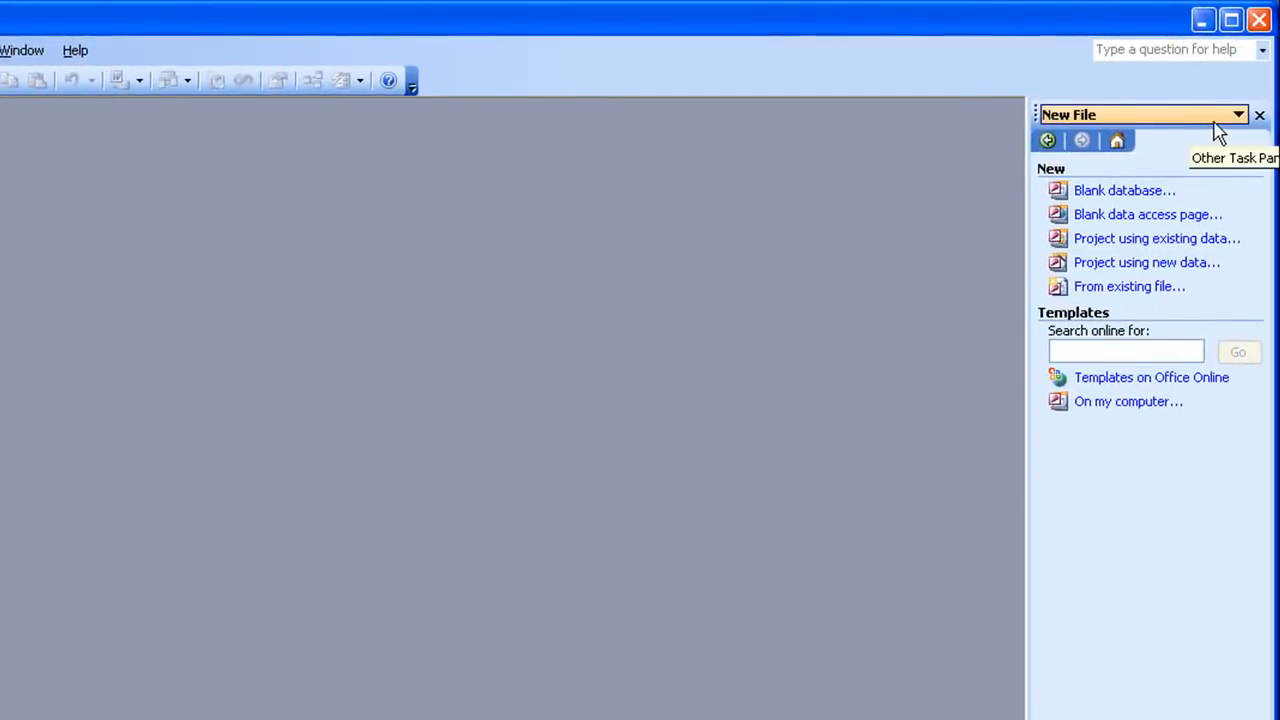
click(1108, 195)
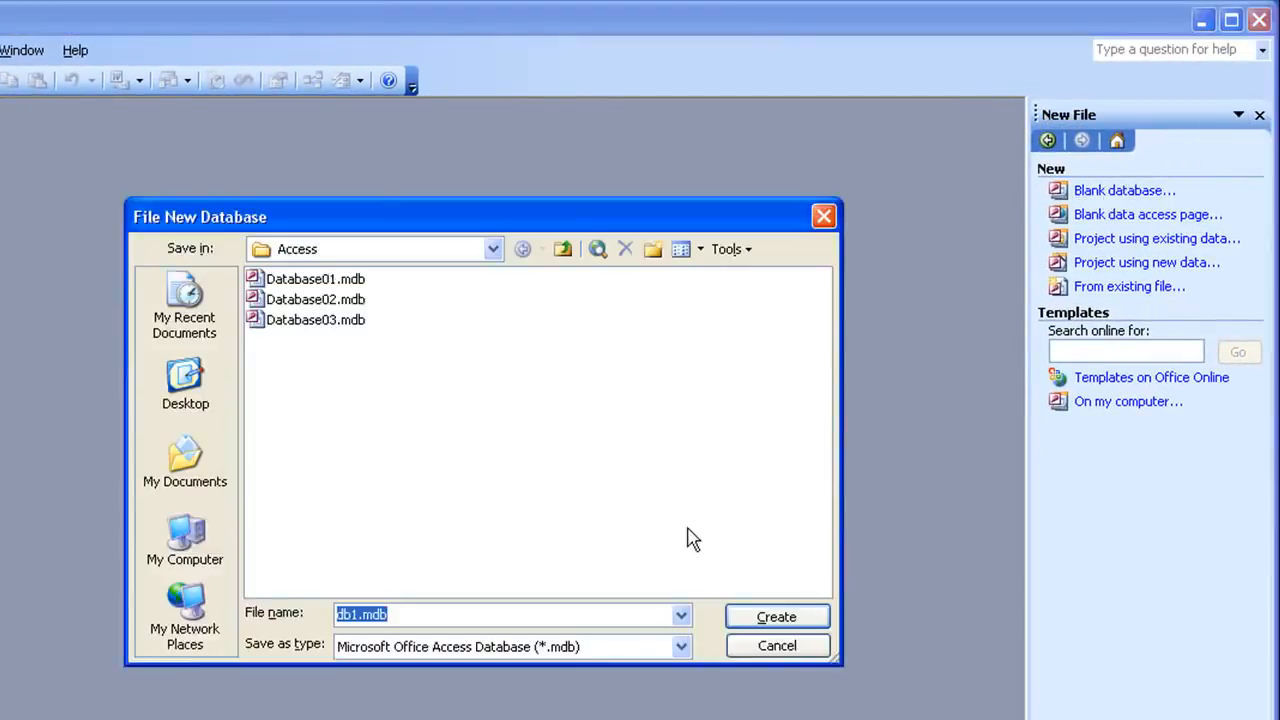
text(ABC)
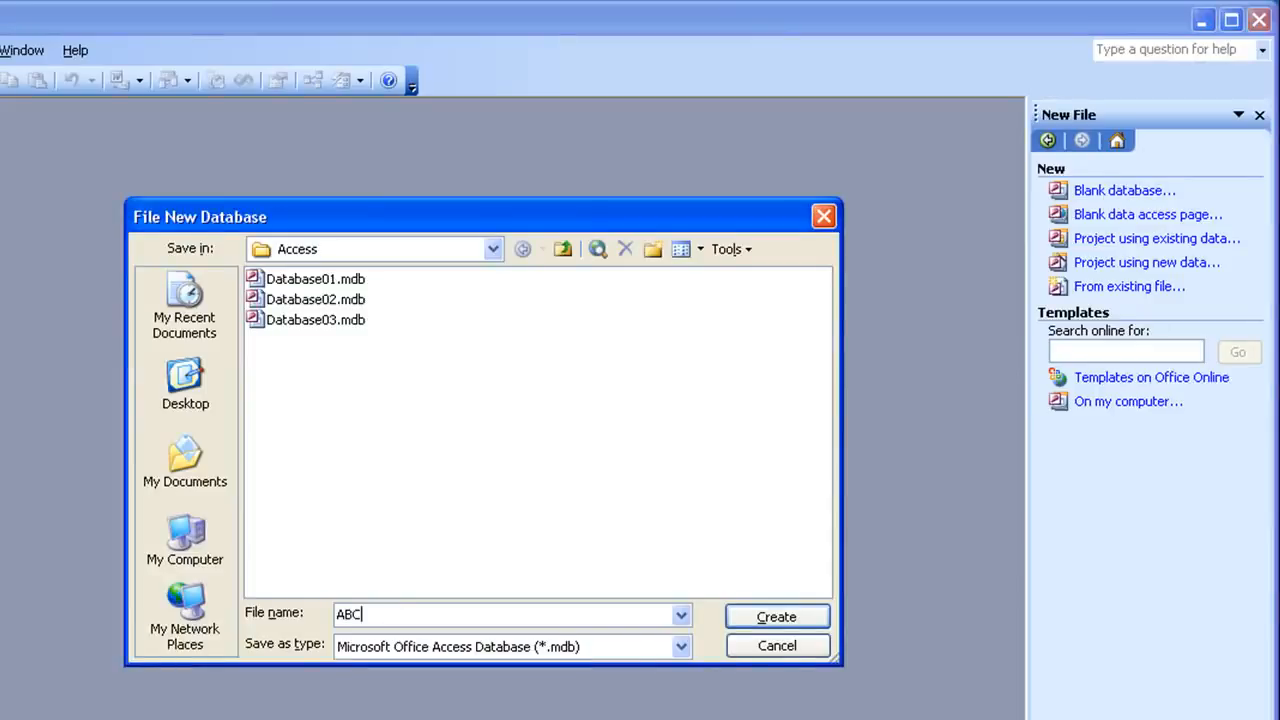
text( Limited)
key(Return)
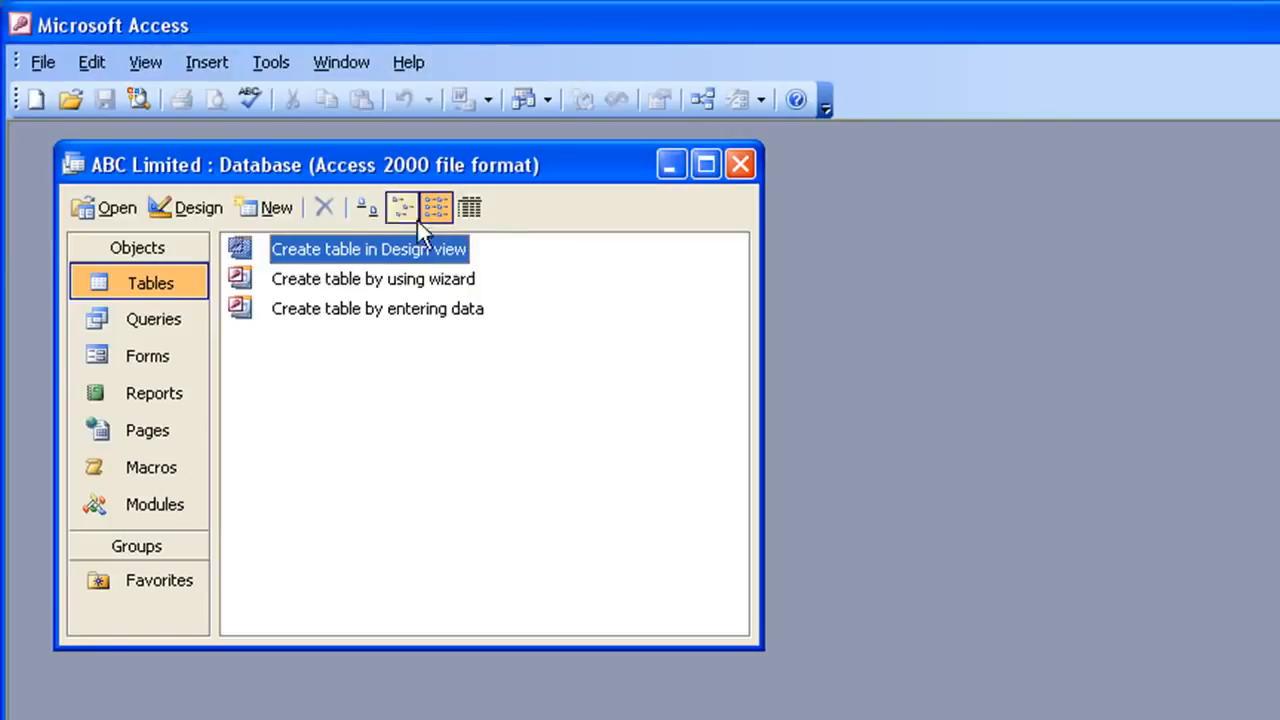
- Start a new table in Design View and reposition its window
click(266, 209)
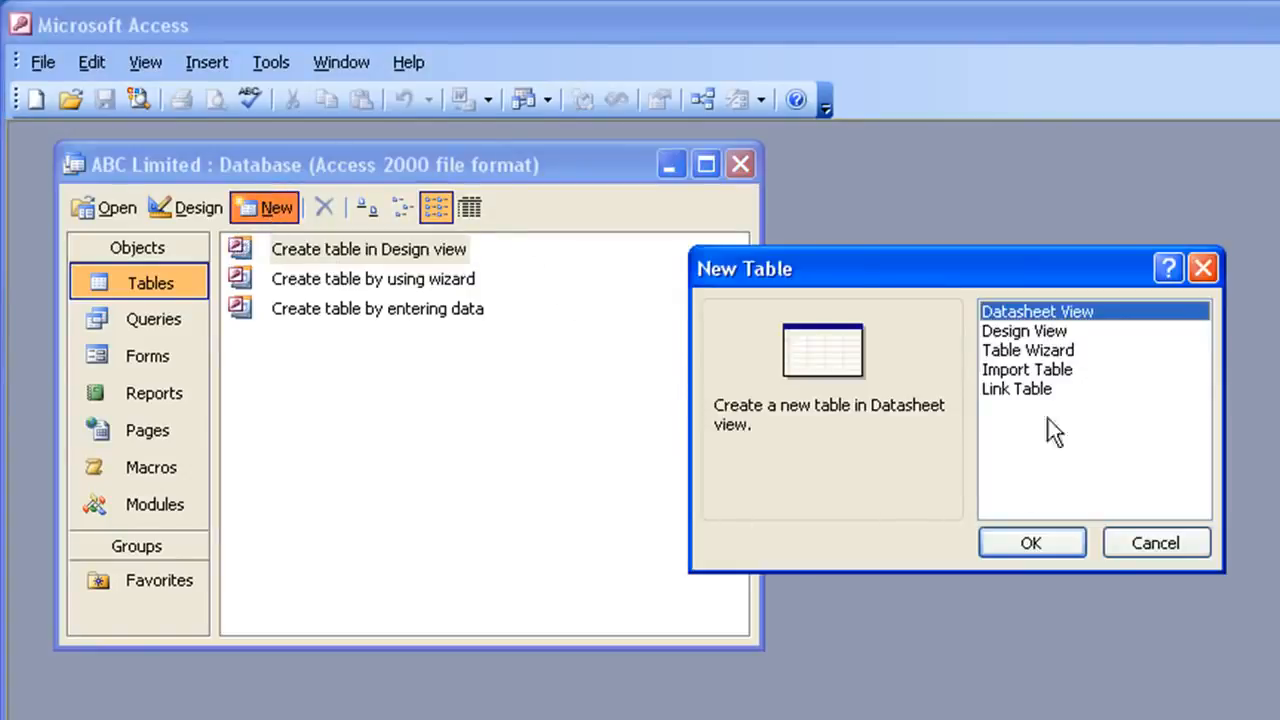
click(1021, 333)
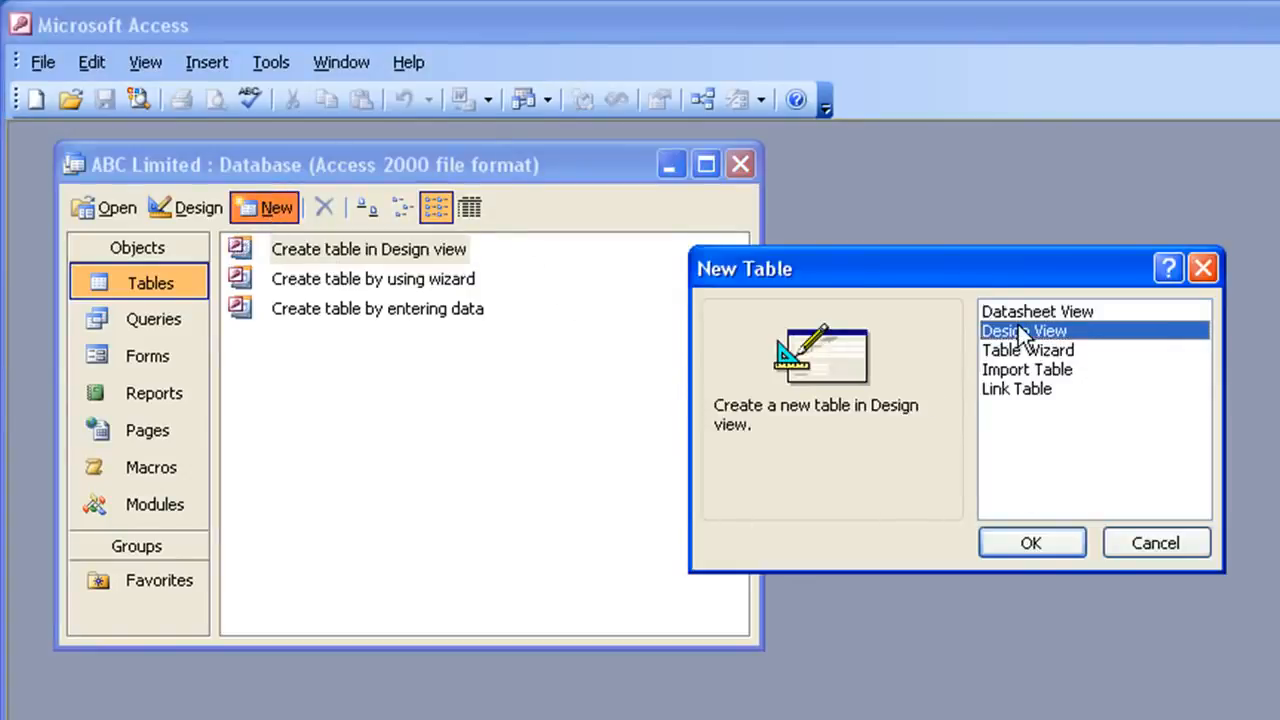
click(1011, 545)
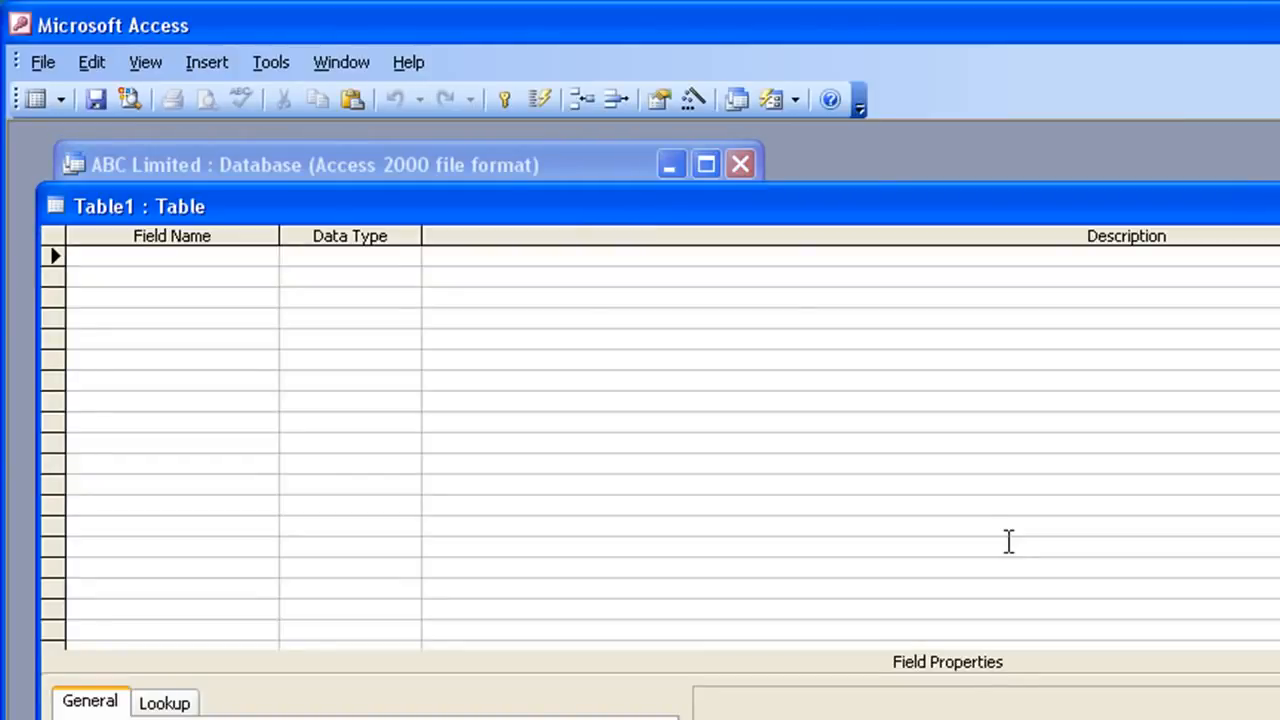
drag(916, 193, 889, 162)
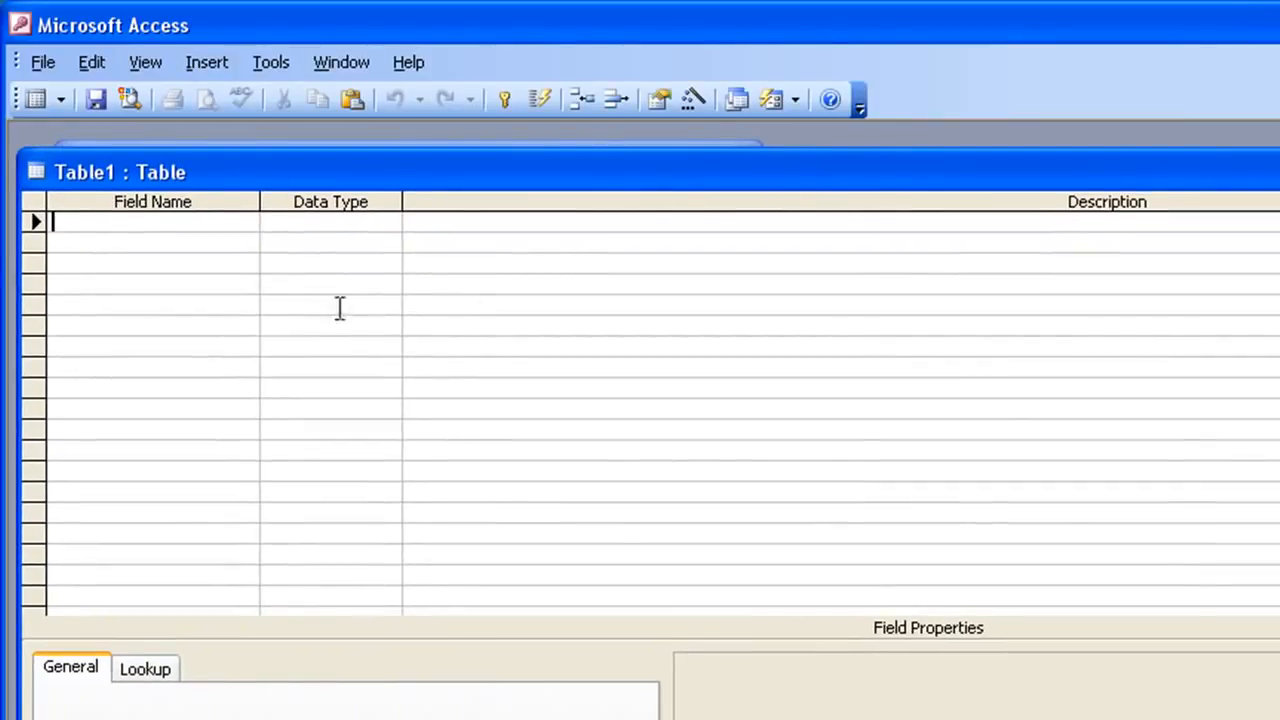
drag(456, 165, 458, 154)
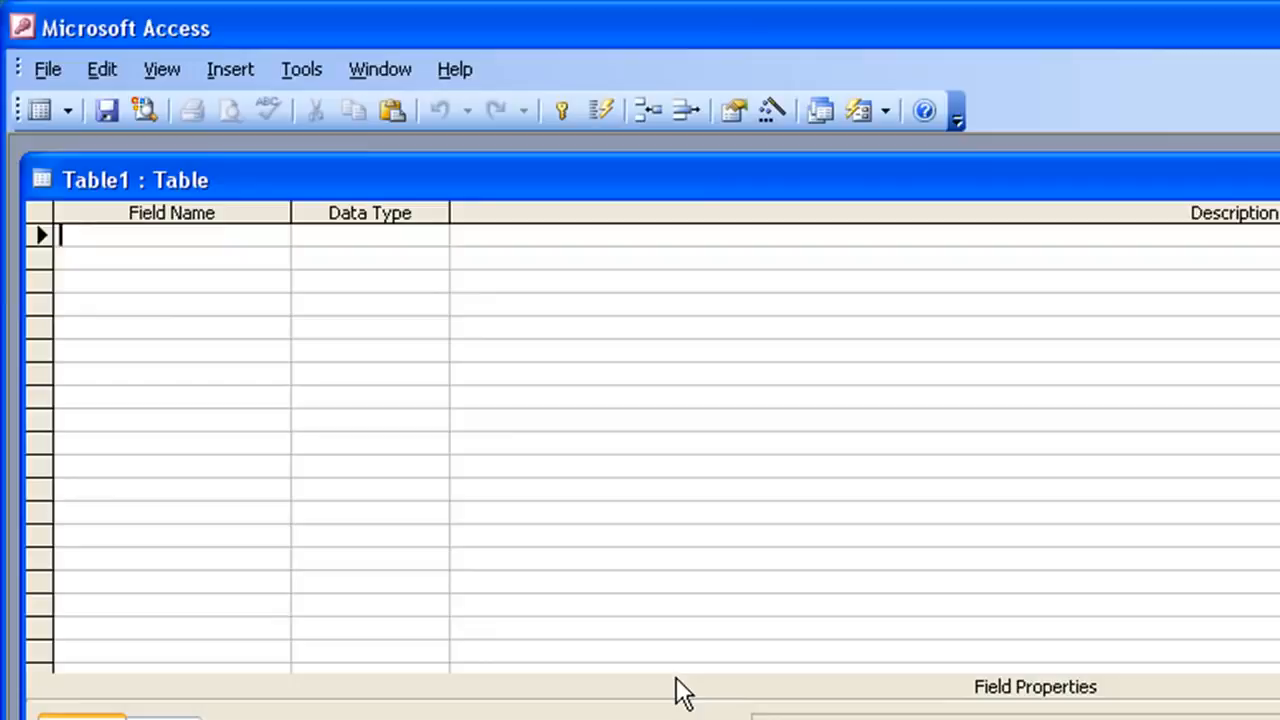
- Add a field named Product ID with the AutoNumber data type
text(Product )
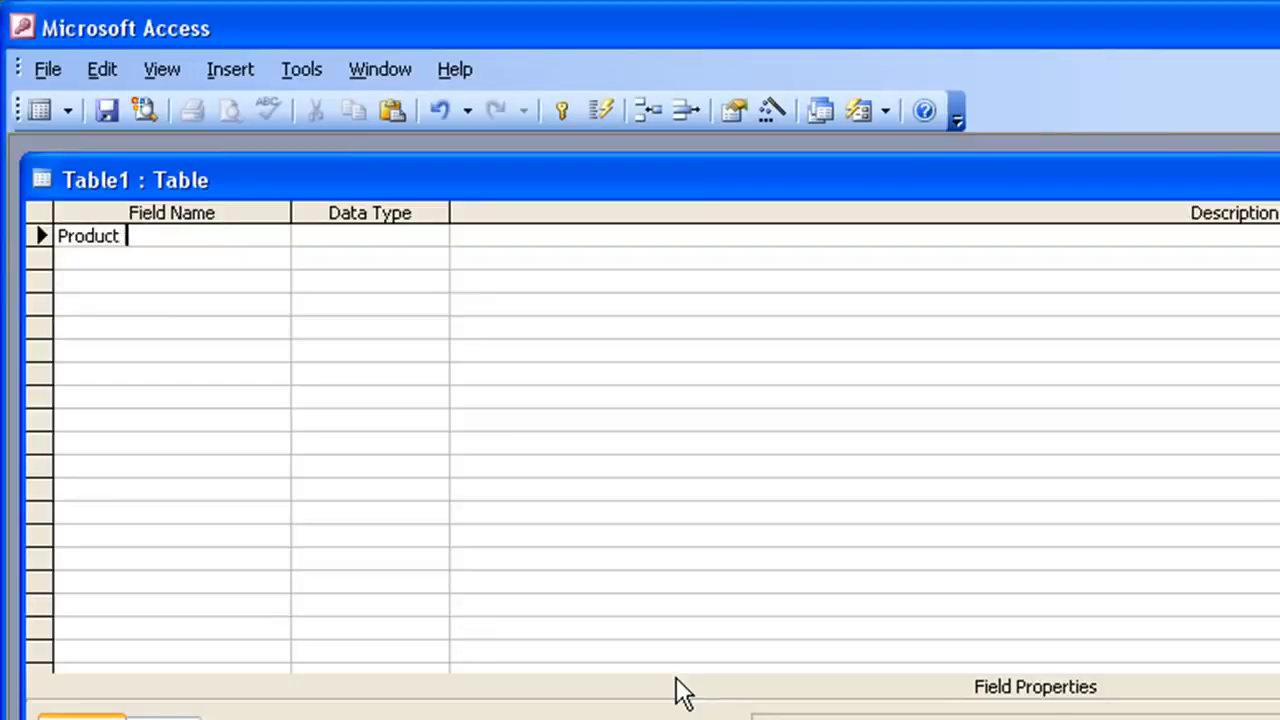
text(ID)
key(Tab)
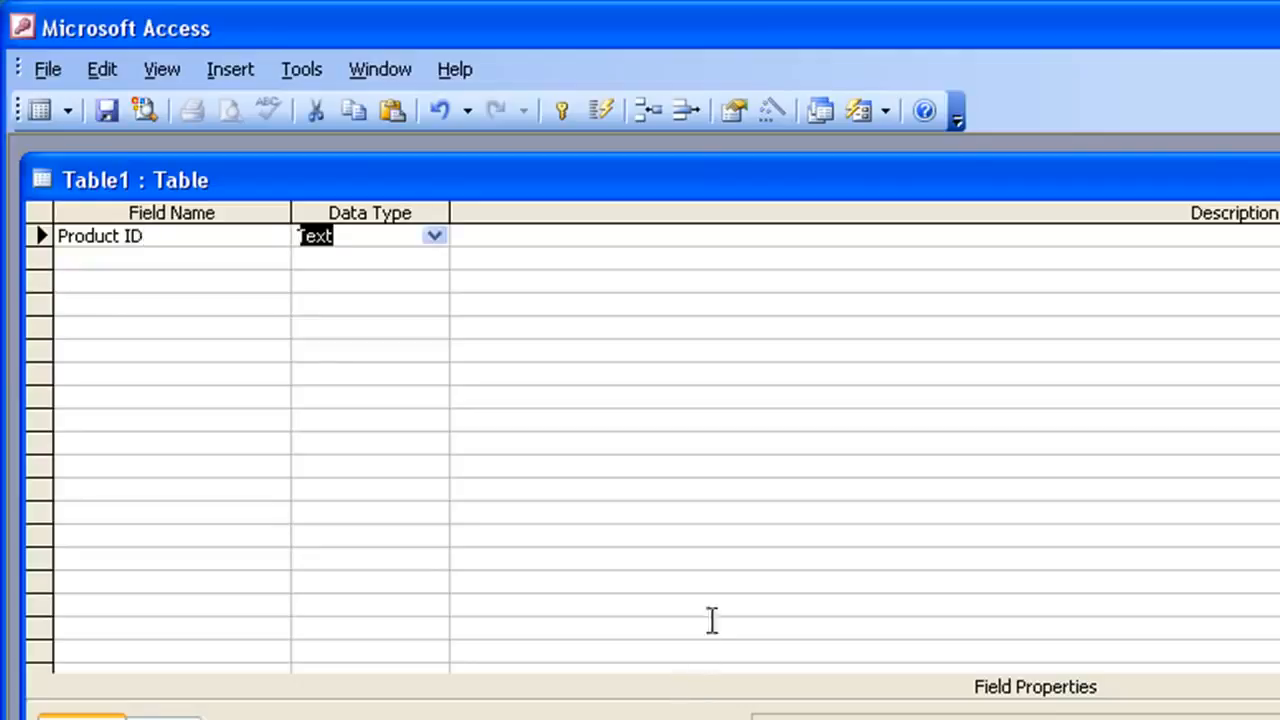
click(437, 240)
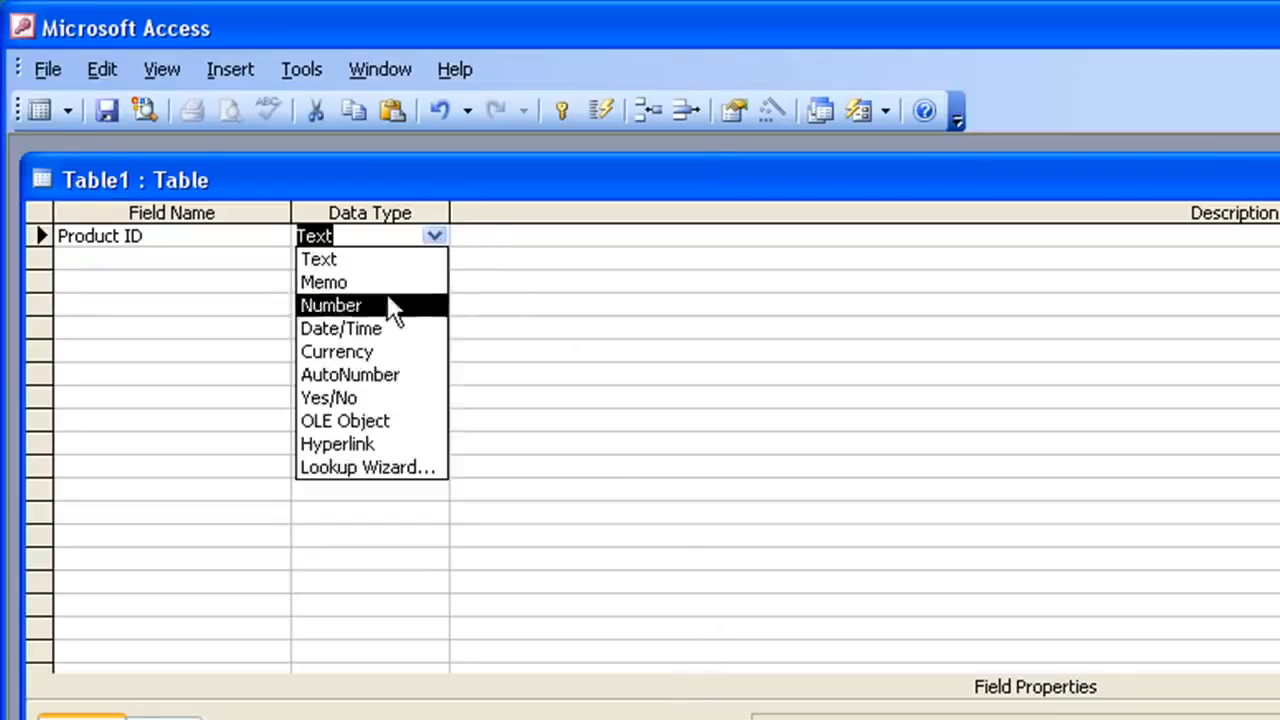
click(388, 374)
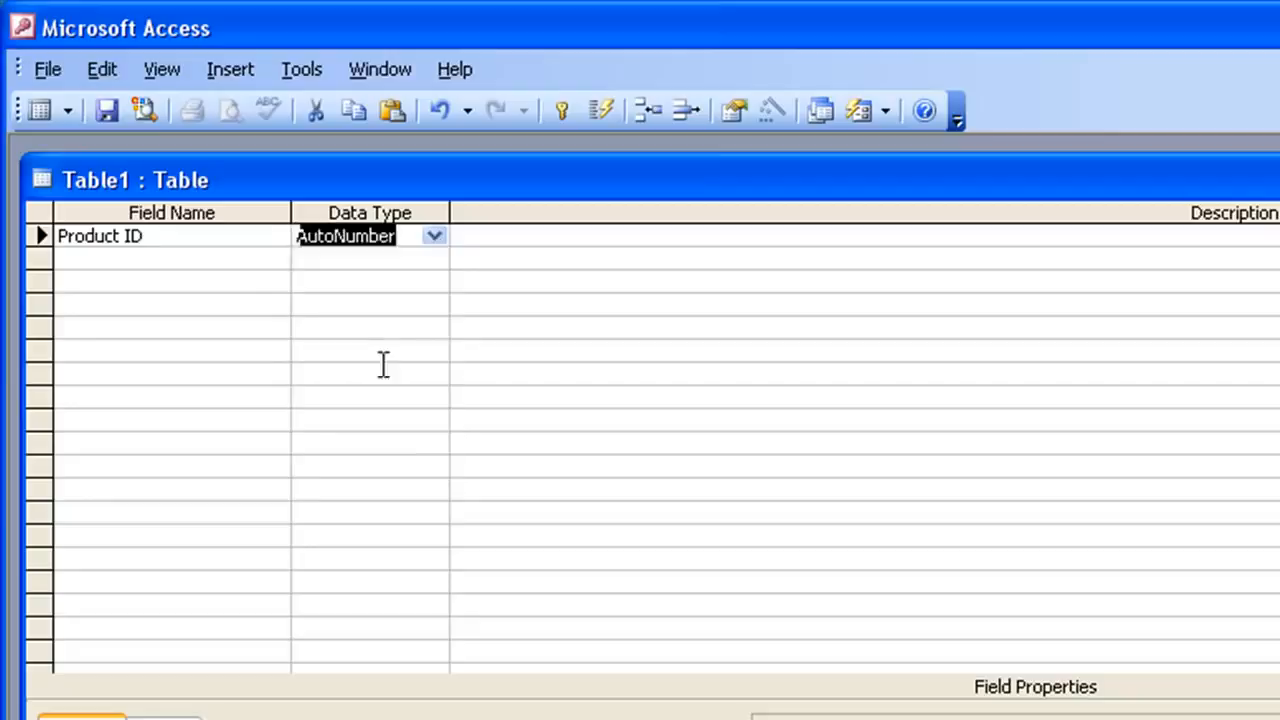
click(217, 265)
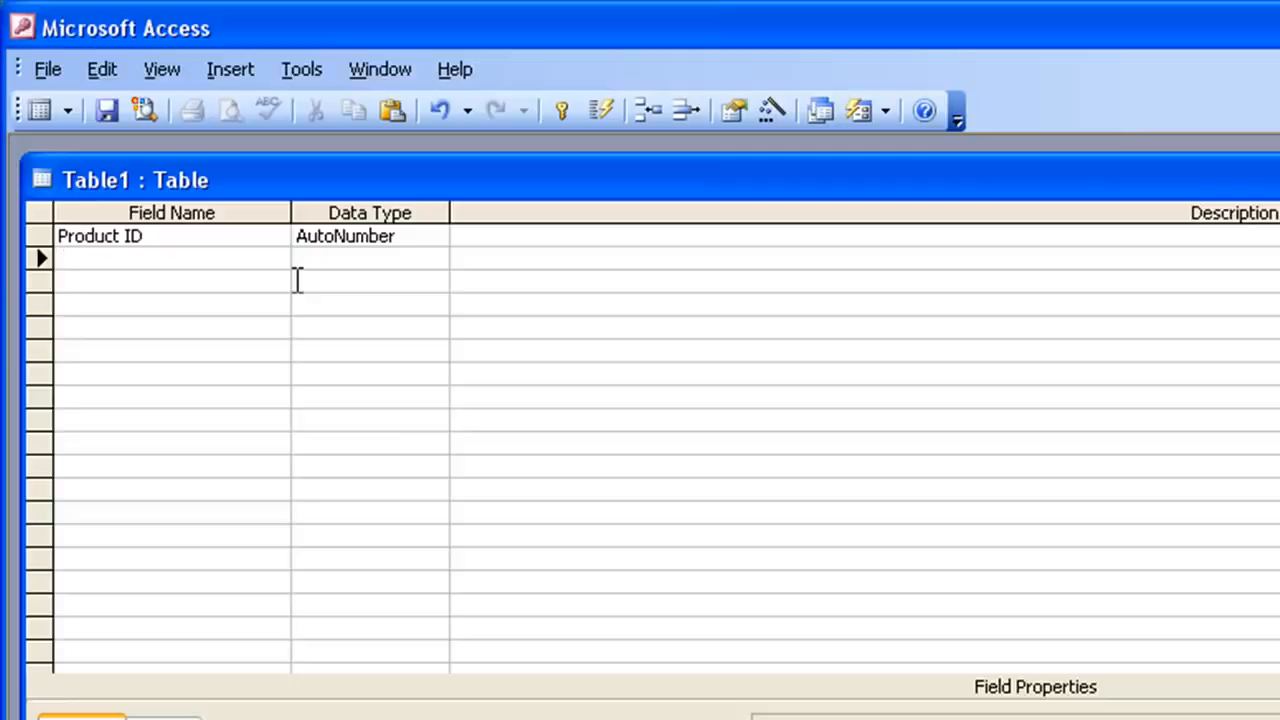
- Add a Product Name field with the Text data type
text(Product Name)
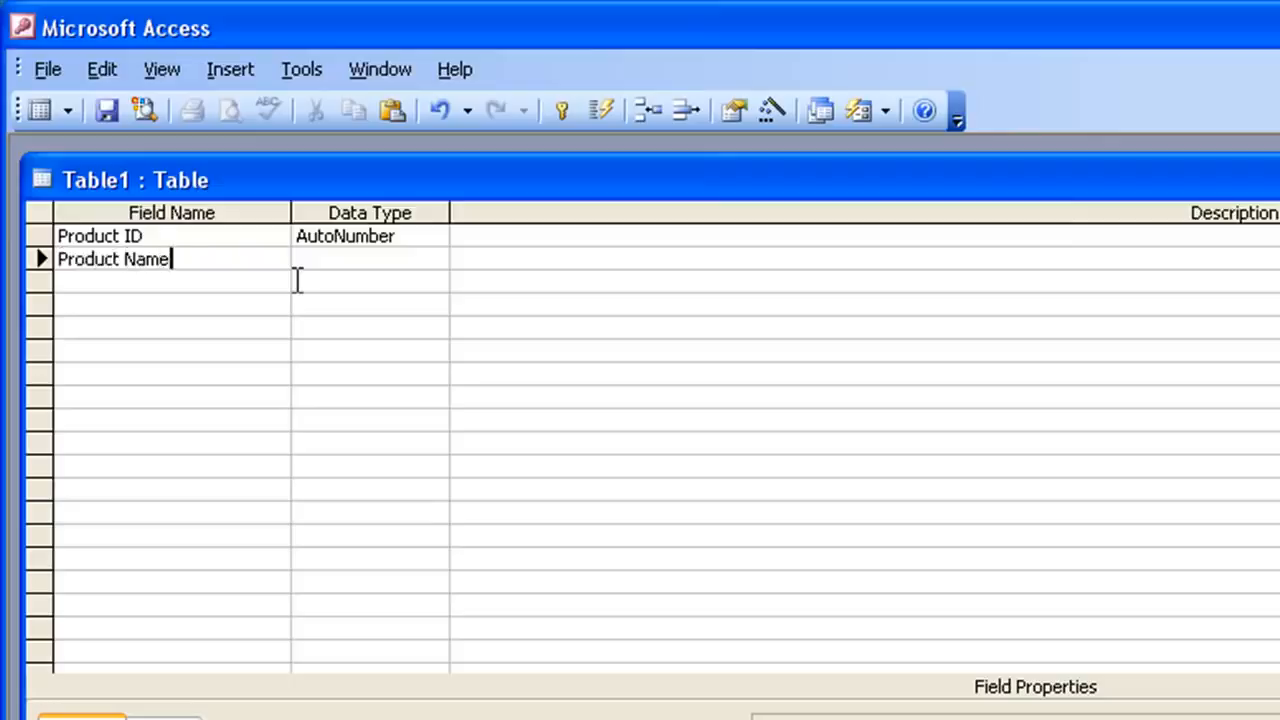
key(Tab)
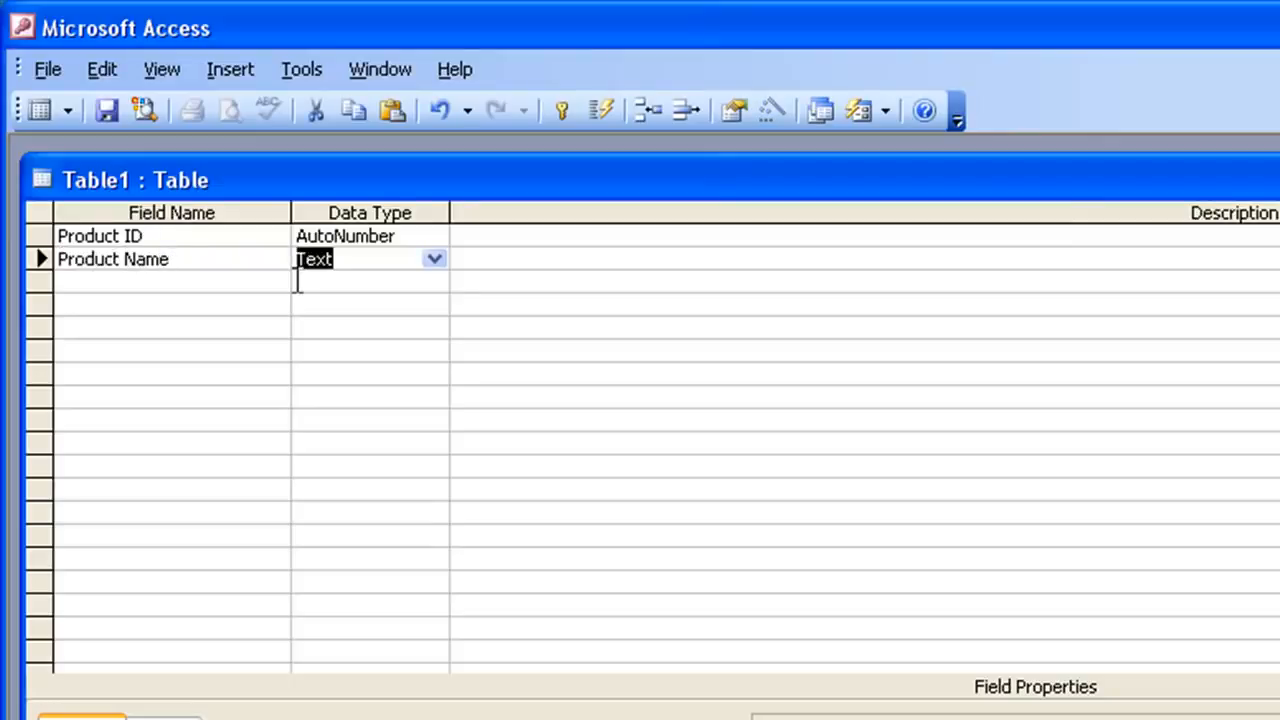
key(Tab)
key(Tab)
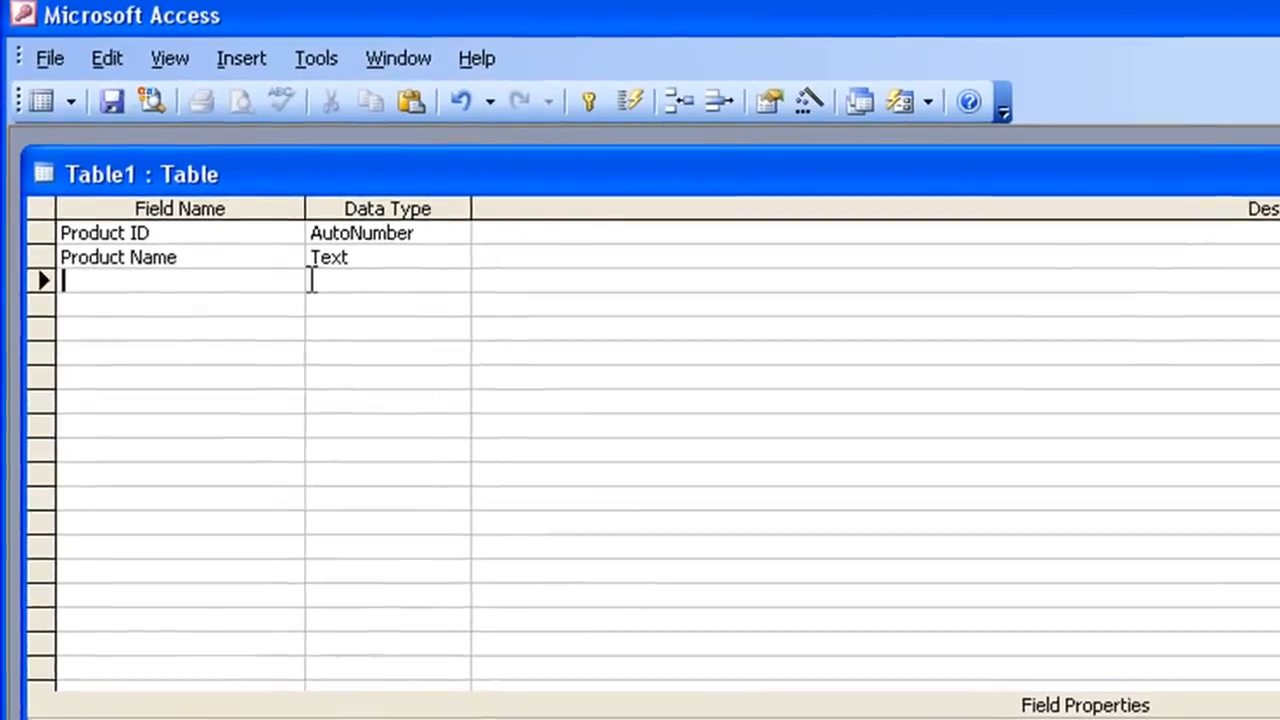
- Add a Price field with the Currency data type
text(Price)
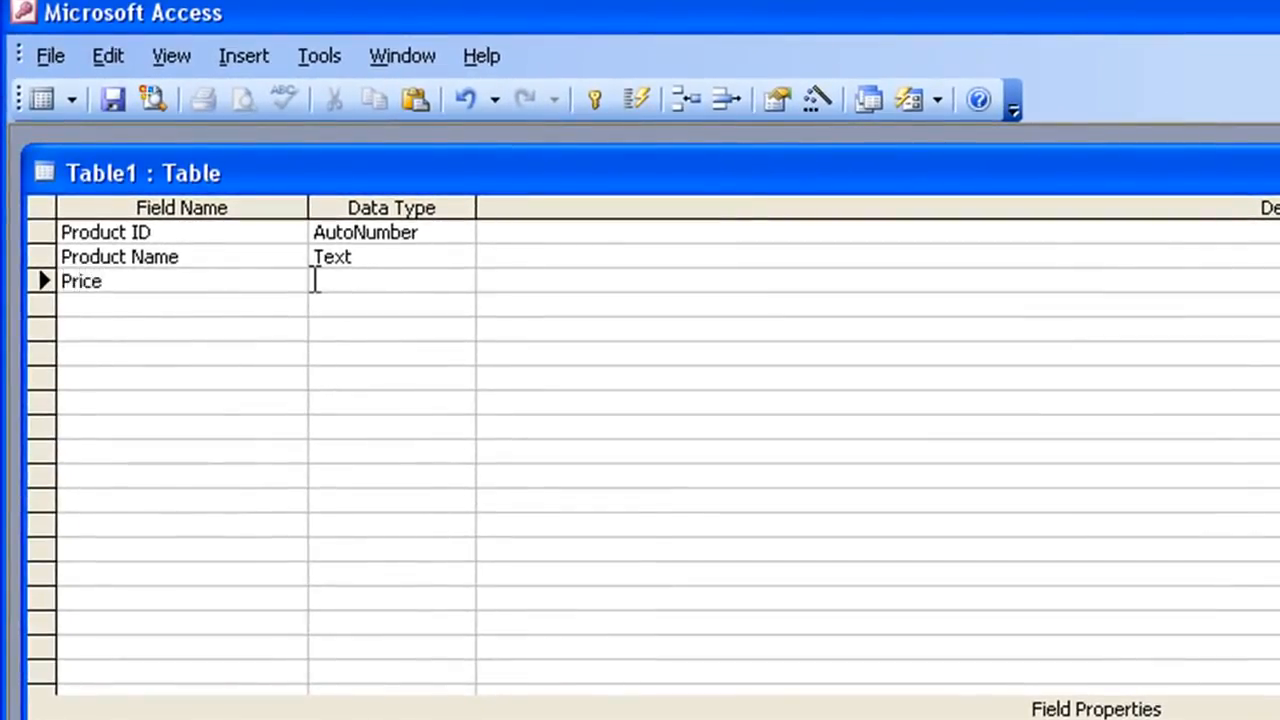
key(Tab)
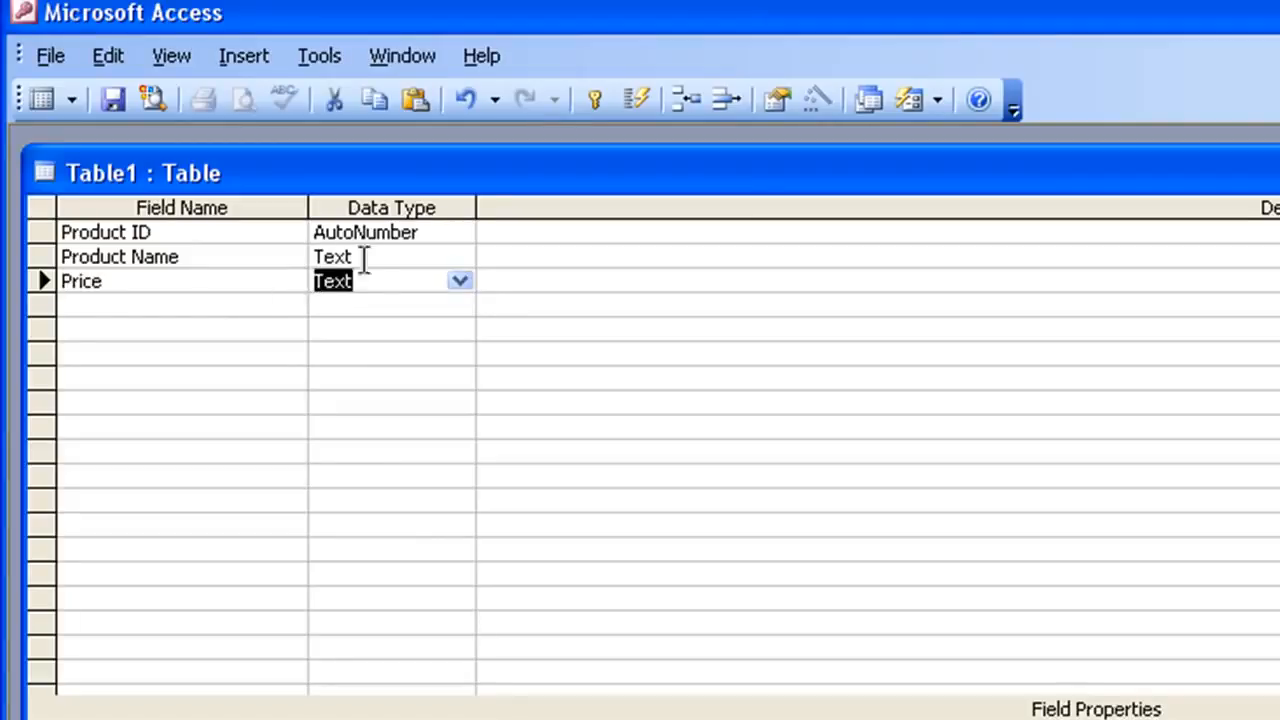
click(459, 281)
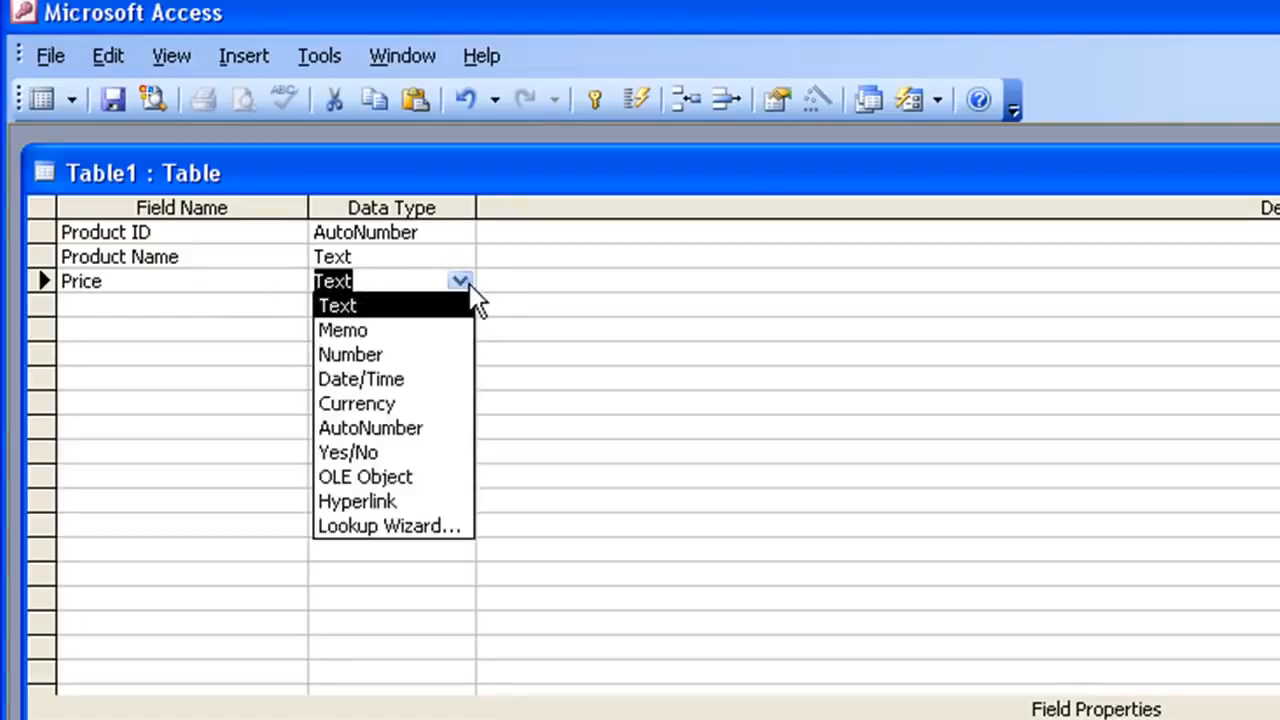
click(420, 403)
click(189, 289)
click(223, 300)
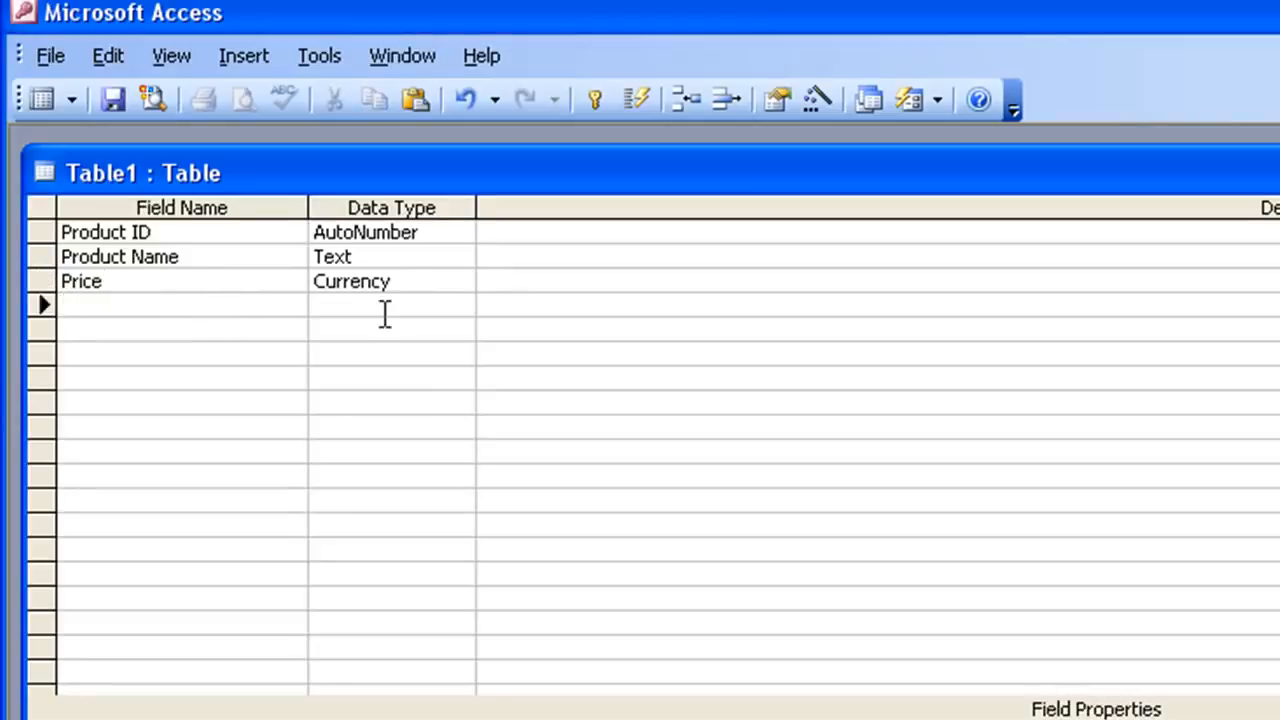
- Add a Supplier field with the Text data type
text(Supplier)
key(Tab)
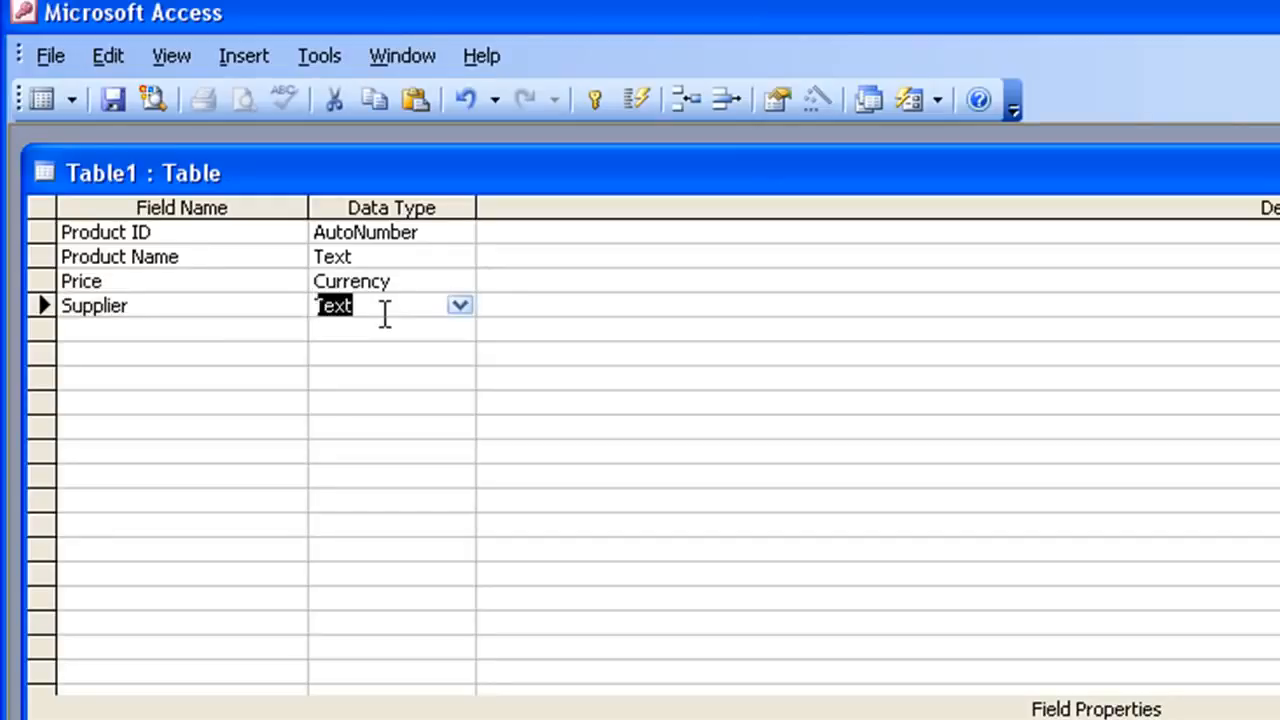
key(Tab)
key(Tab)
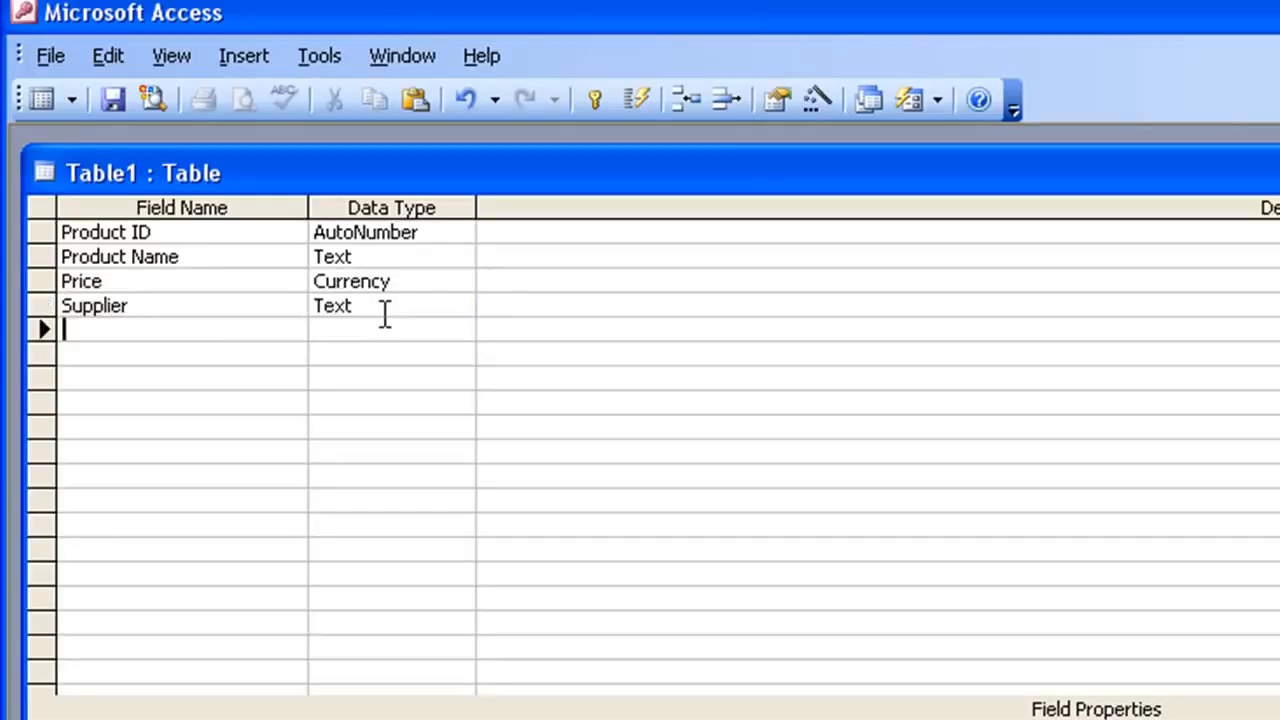
- Add a Telephone field with the Text data type
text(Telephone)
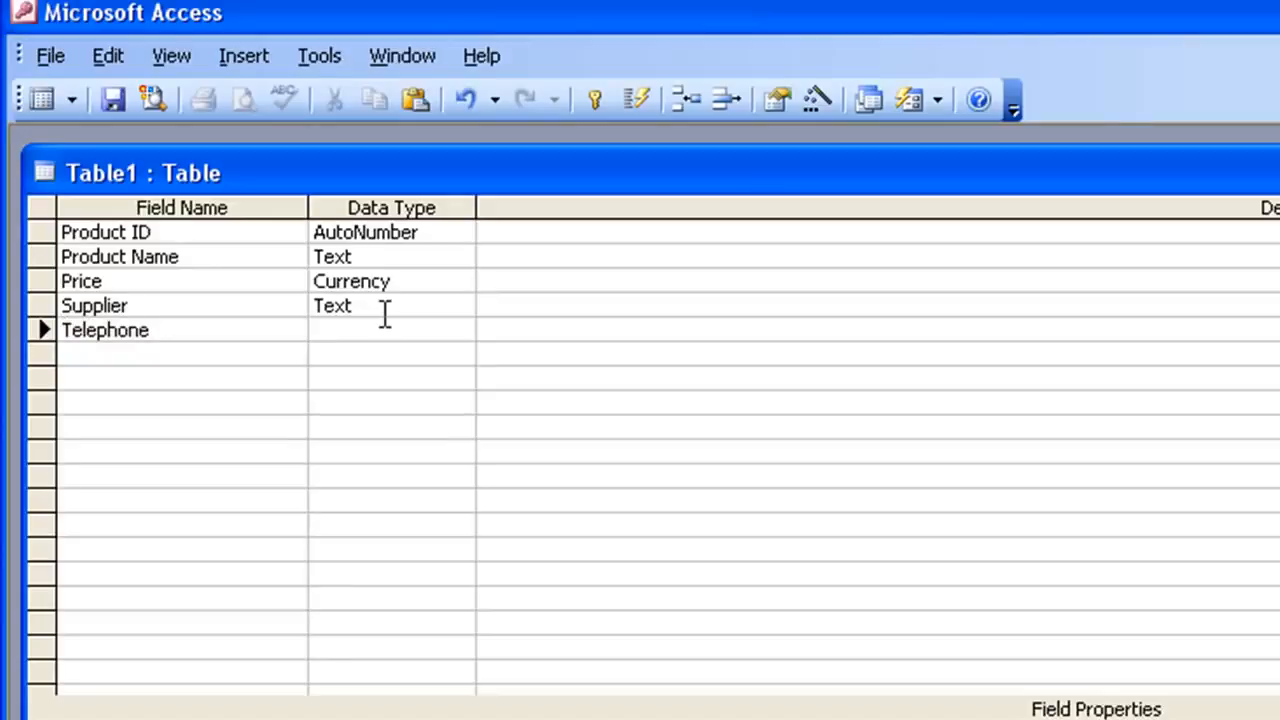
key(Tab)
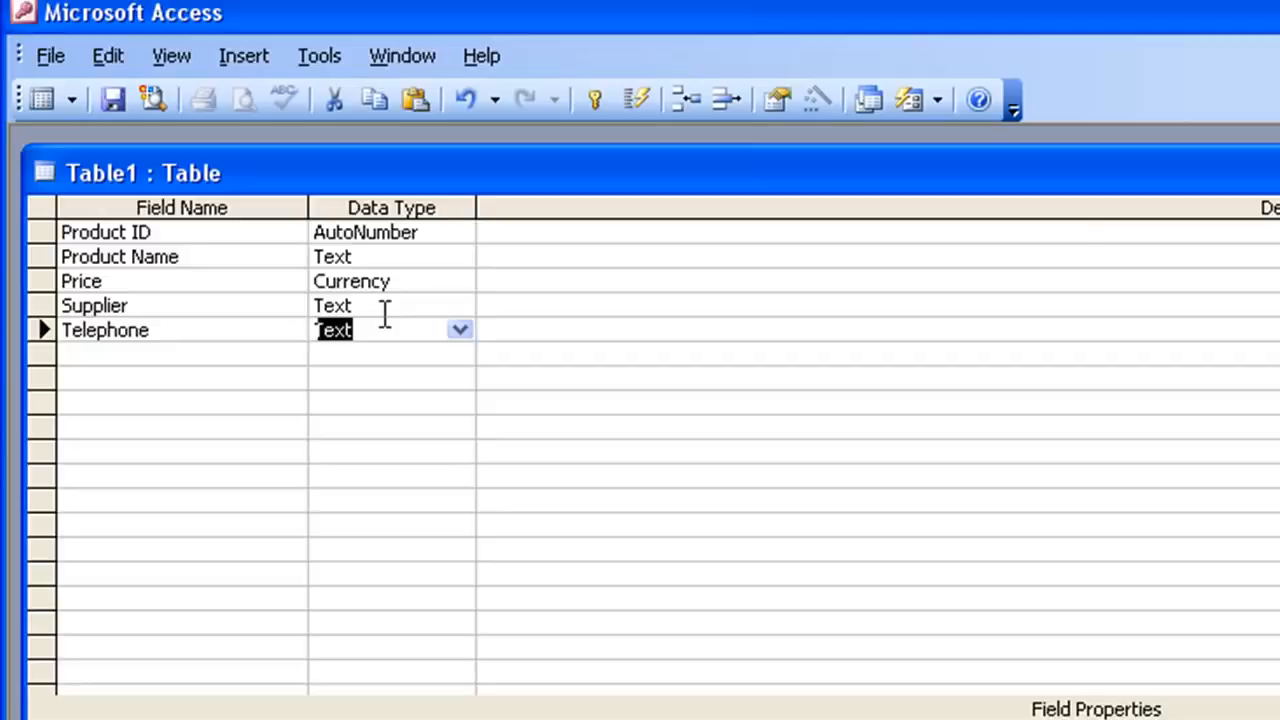
key(Tab)
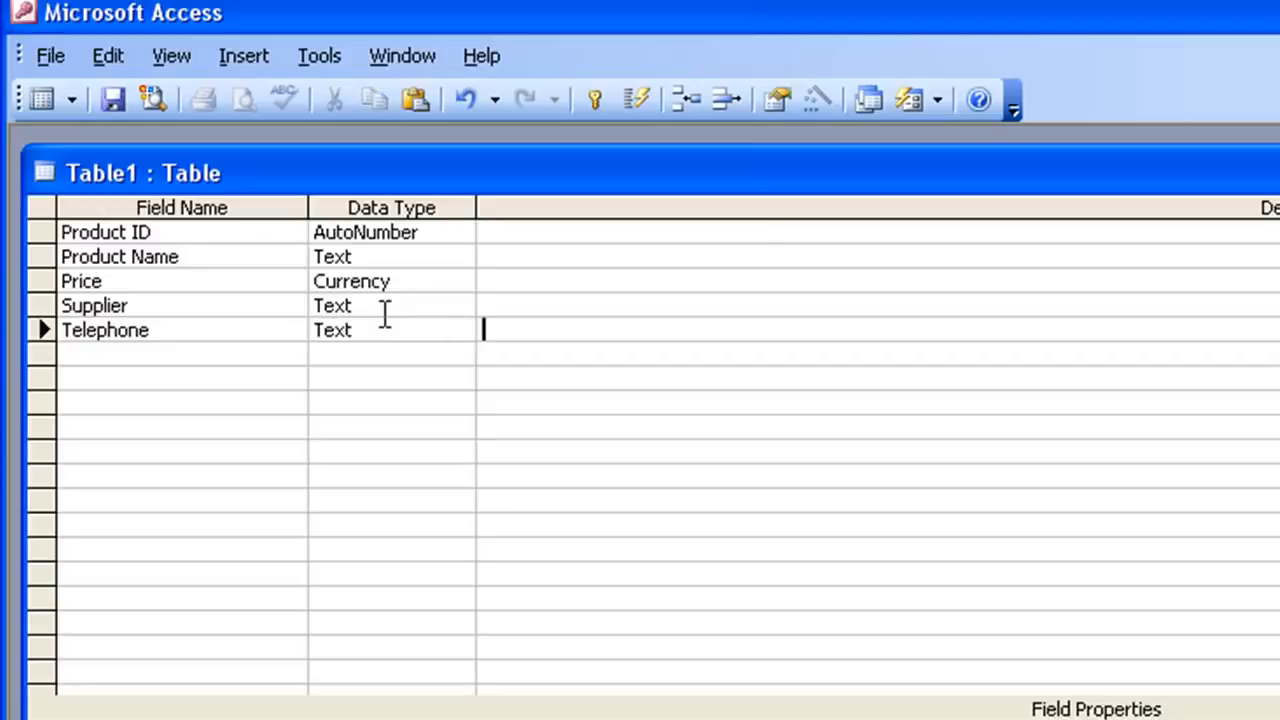
key(Tab)
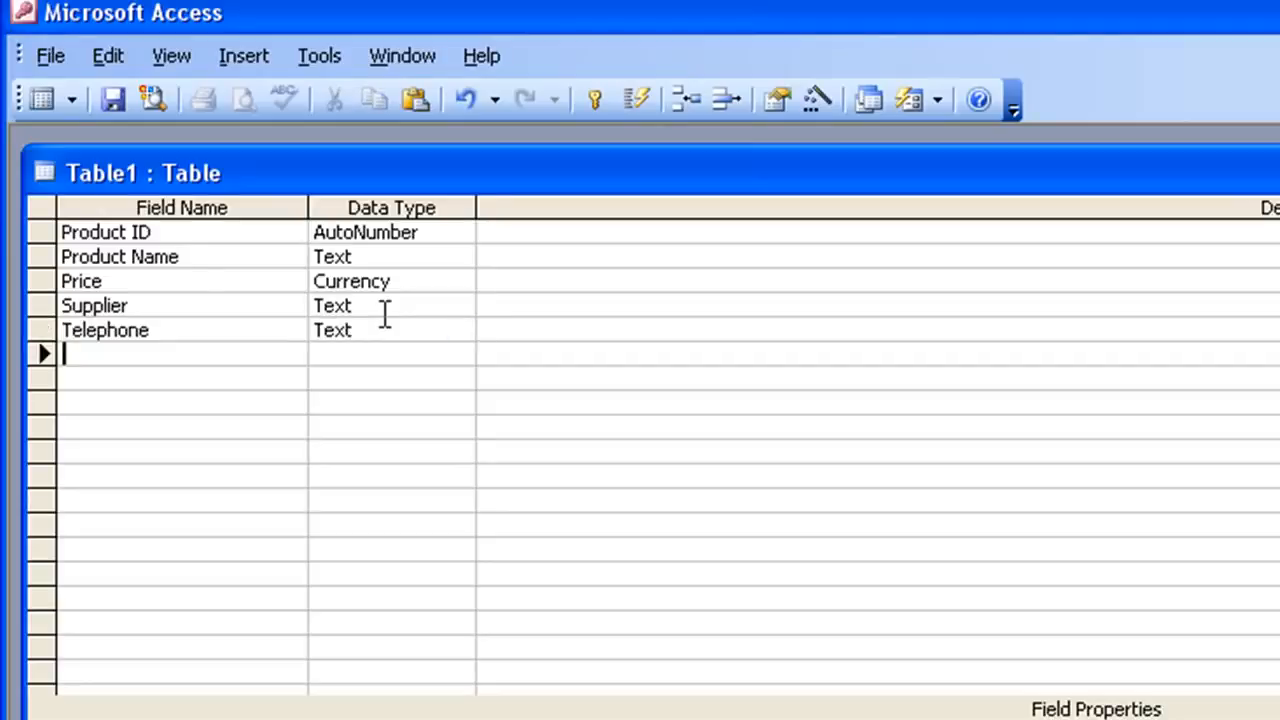
- Add a Stock check date field with the Date/Time data type
text(Stock chec)
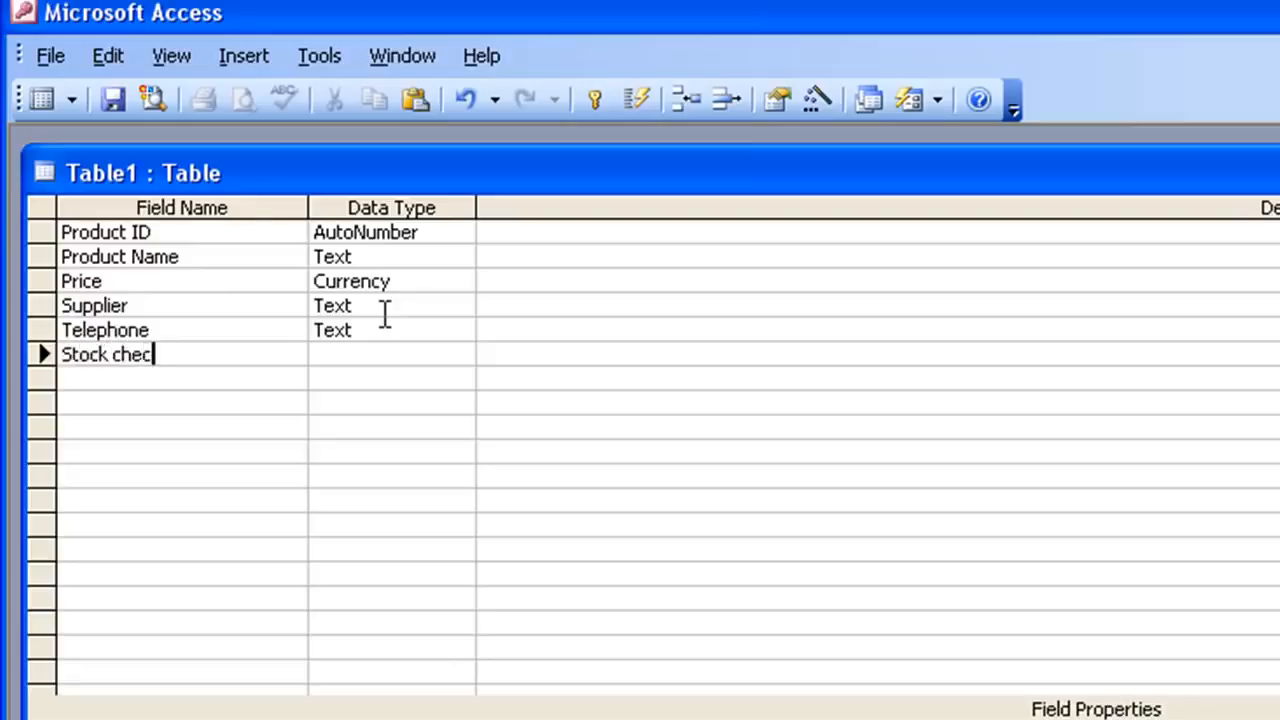
text(k date)
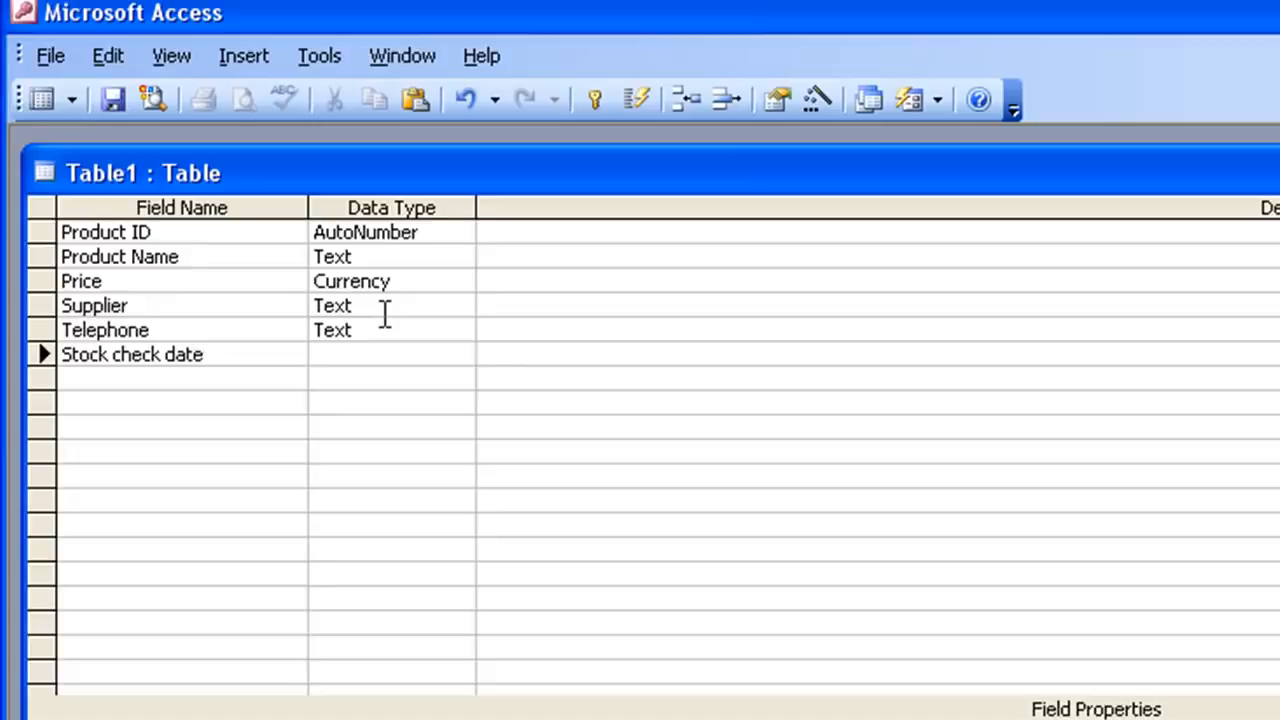
key(Tab)
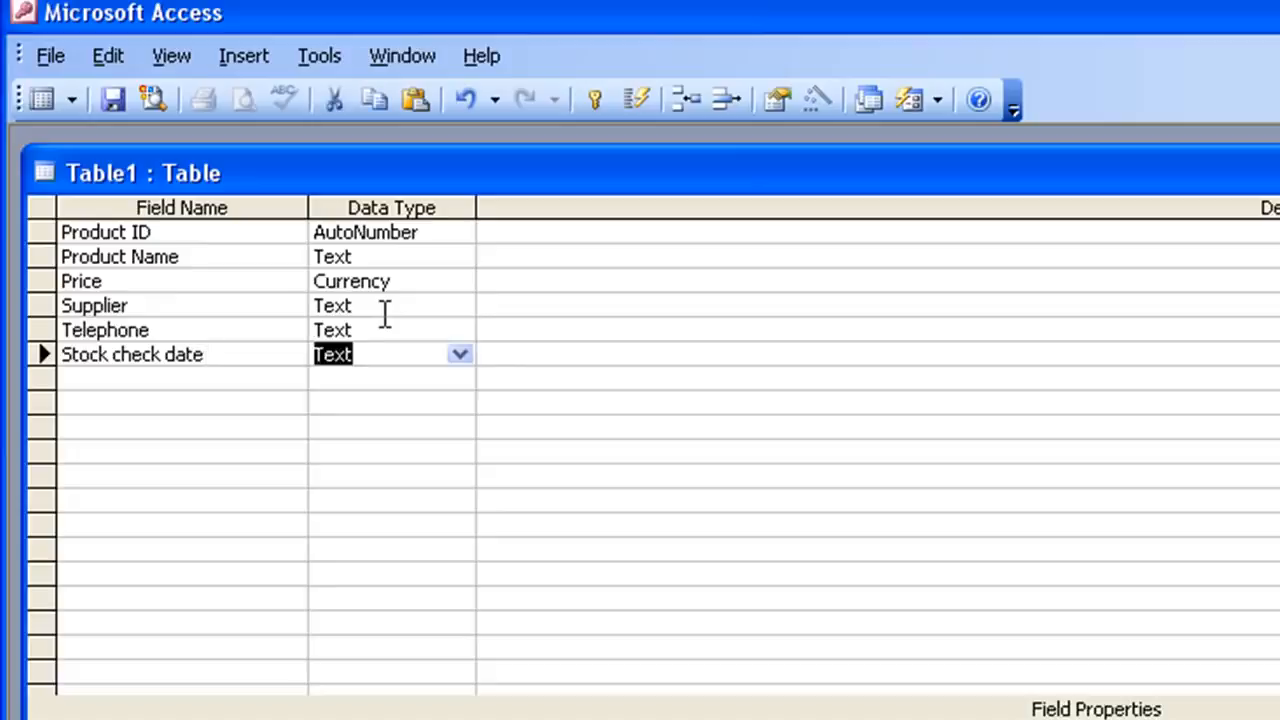
click(460, 355)
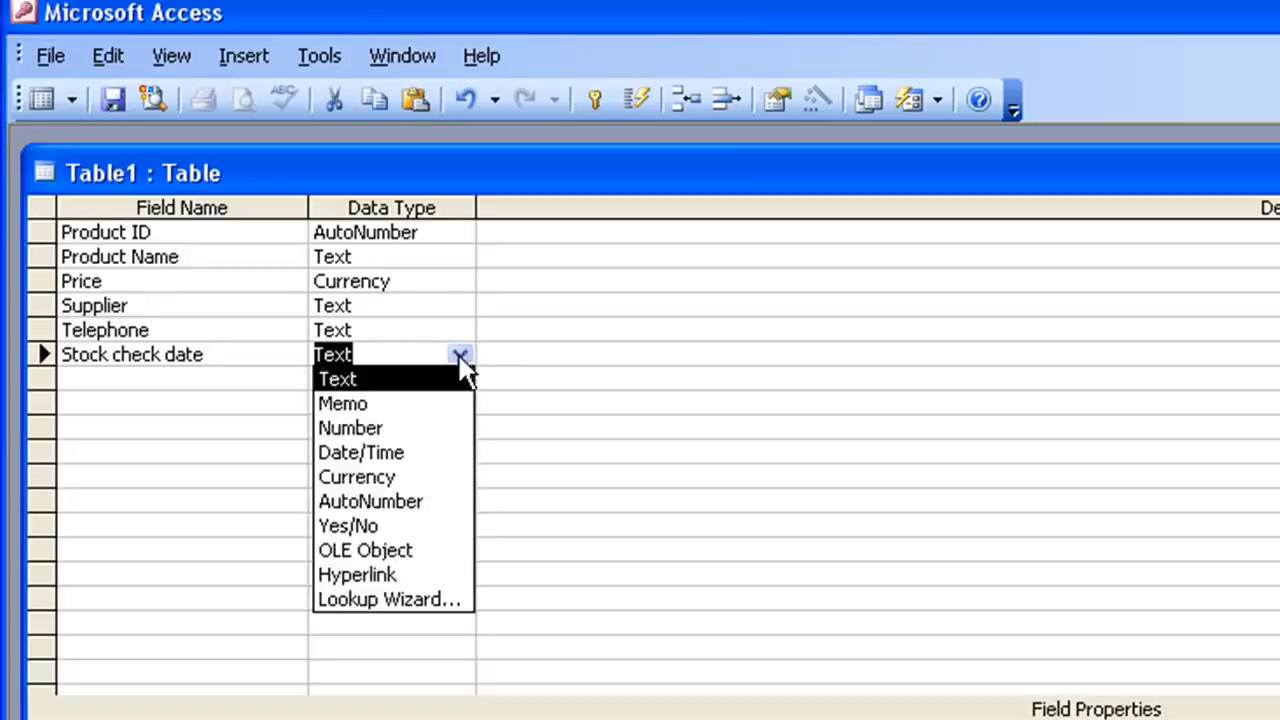
click(378, 451)
click(220, 376)
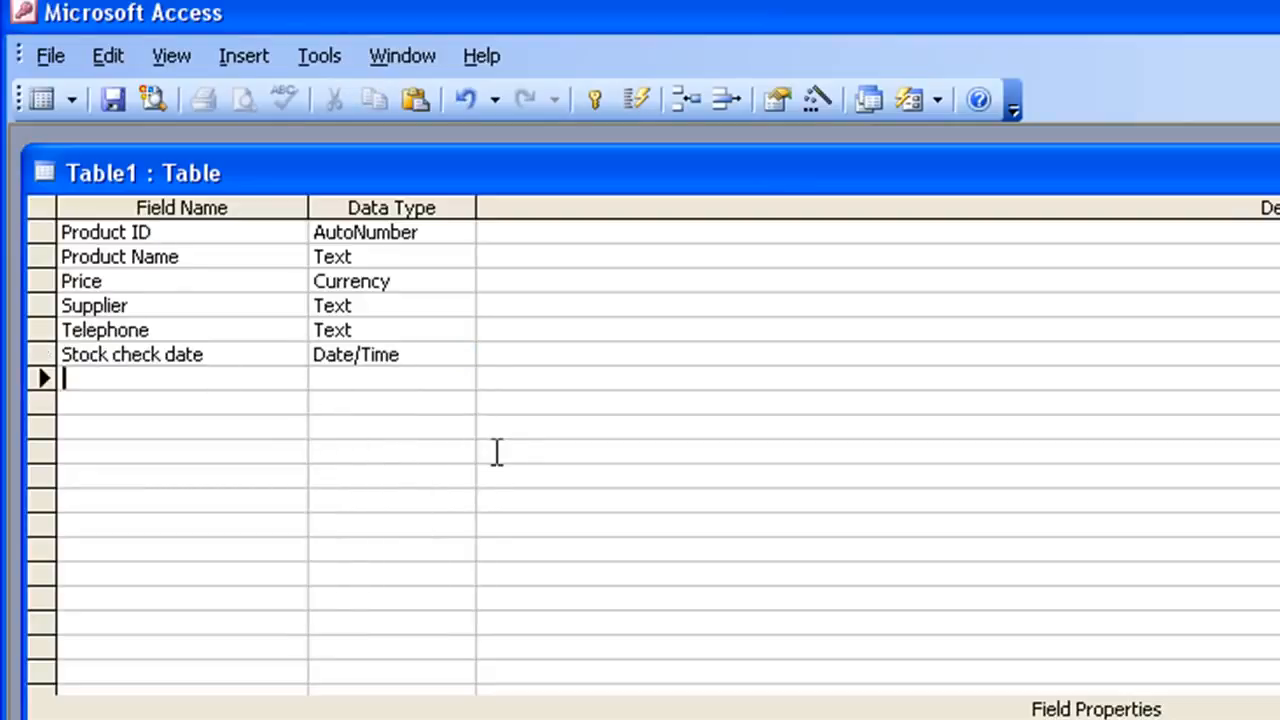
- Add a Stock check qty field with the Number data type
text(Stock )
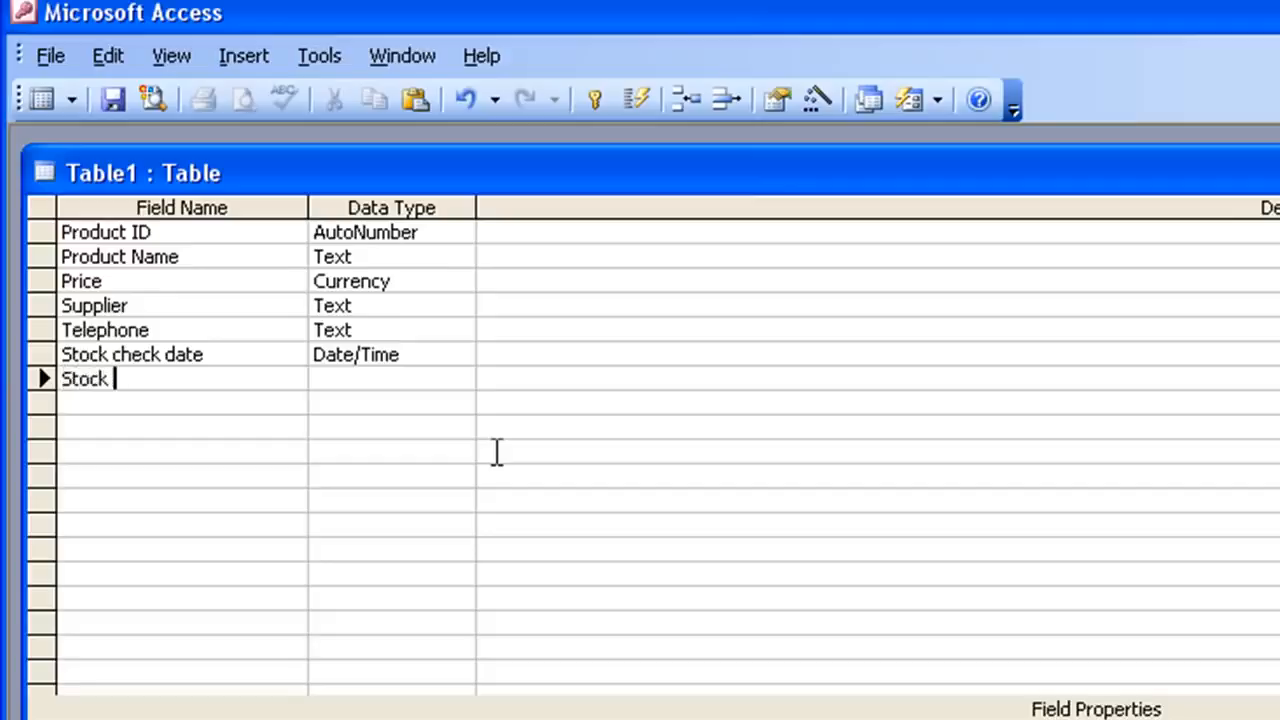
text(cj)
text(heck)
text( qty)
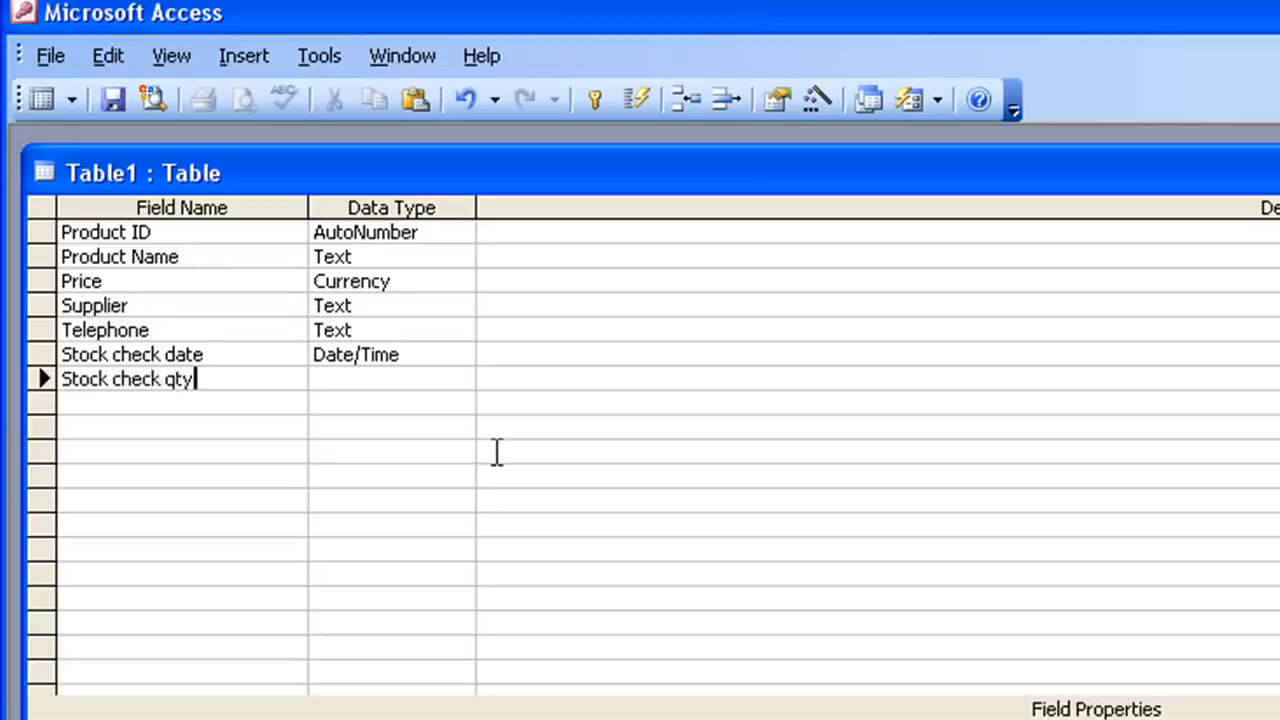
key(Tab)
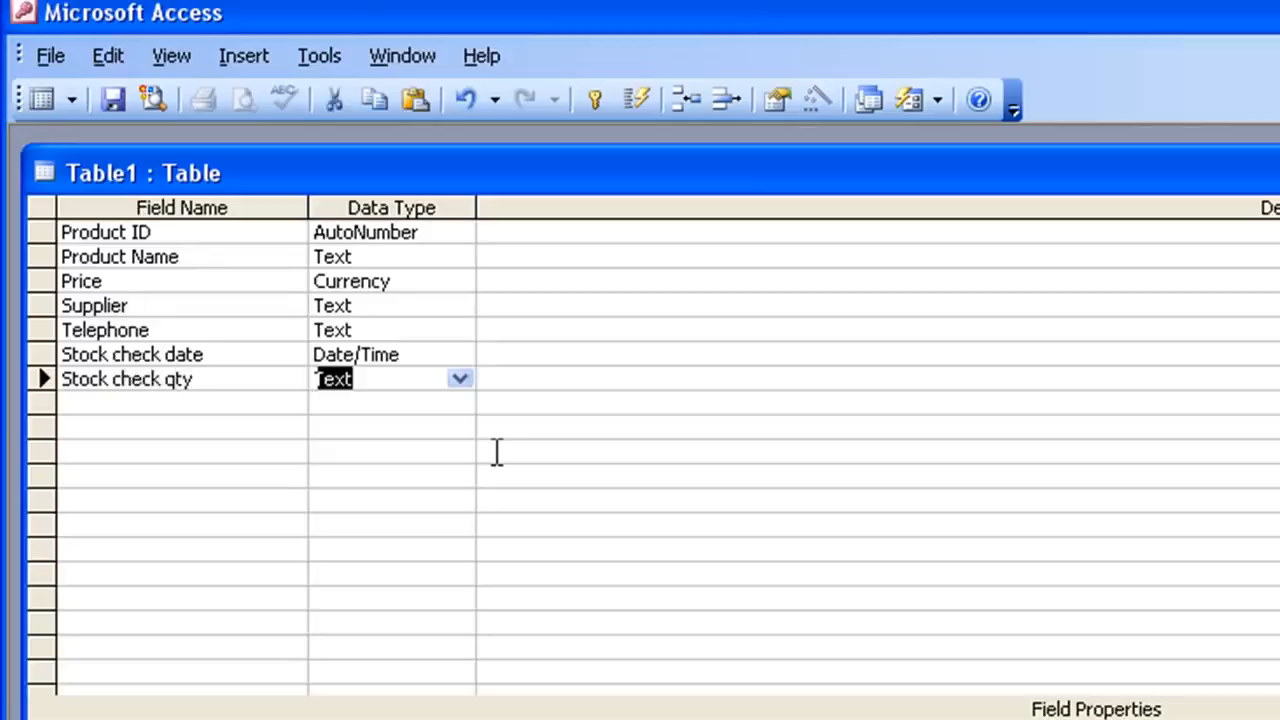
click(459, 378)
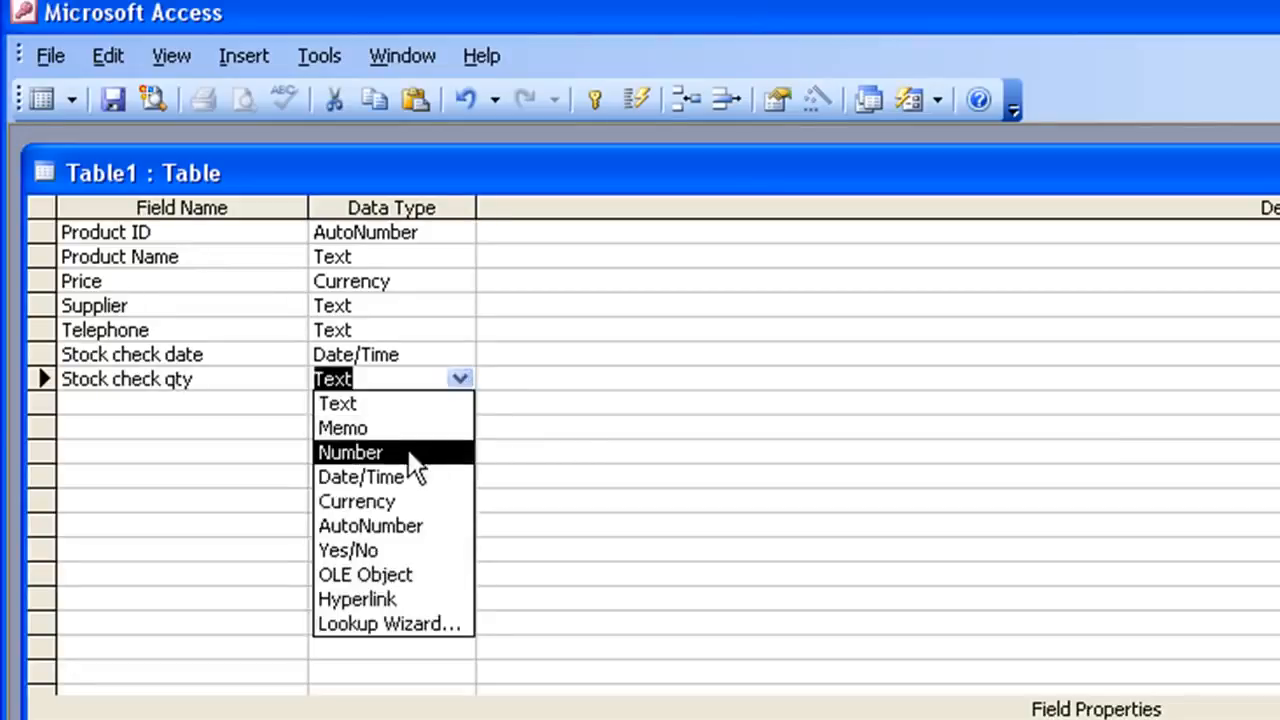
click(366, 452)
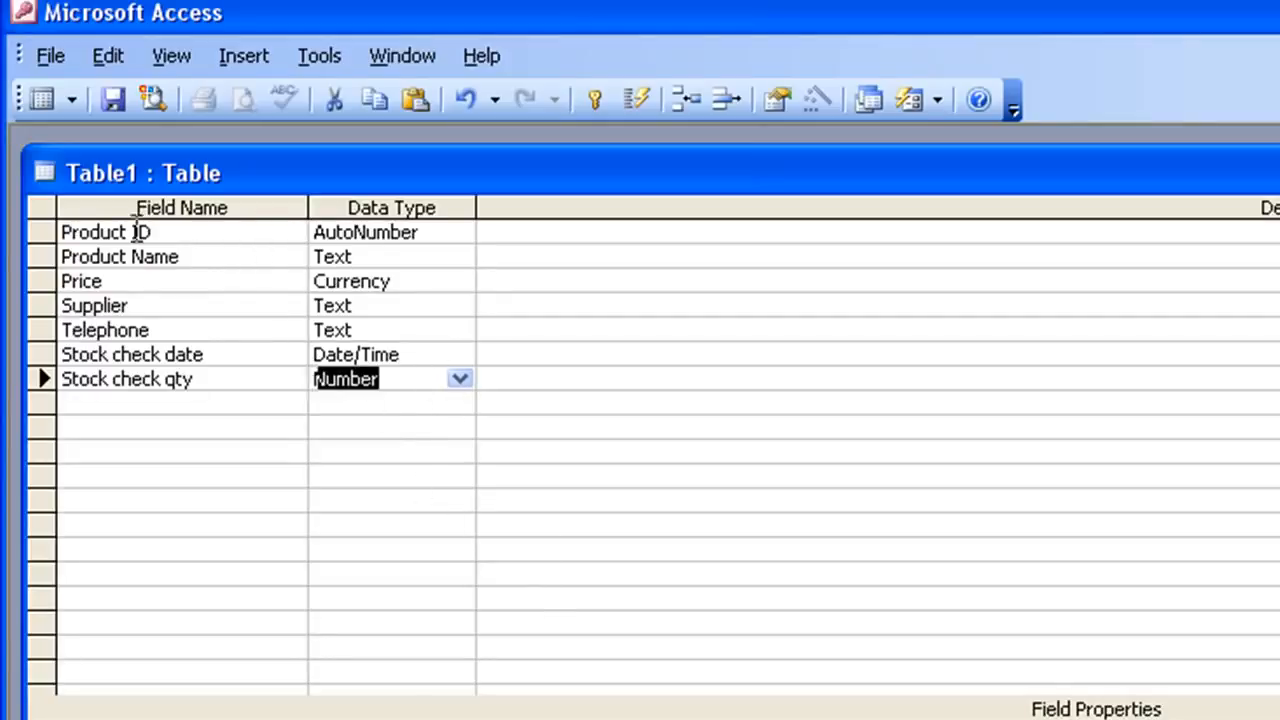
- Make Product ID the primary key and save the table as Products and Suppliers
click(170, 231)
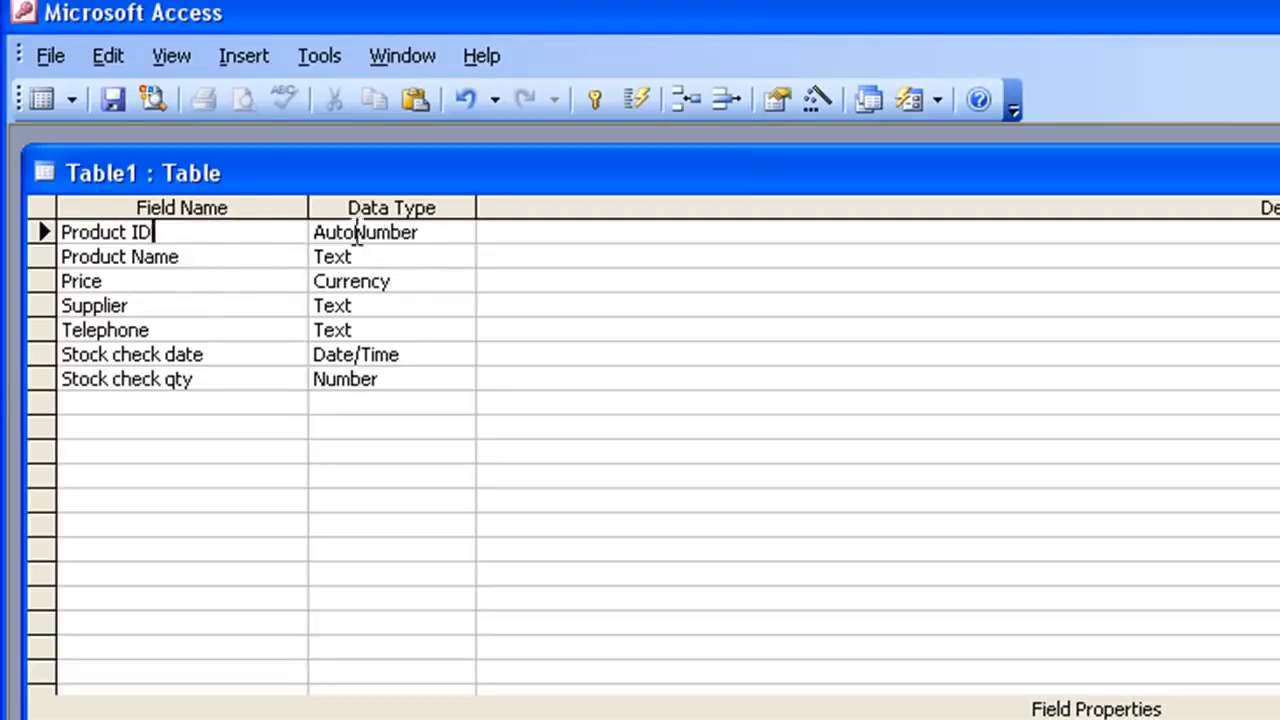
click(586, 95)
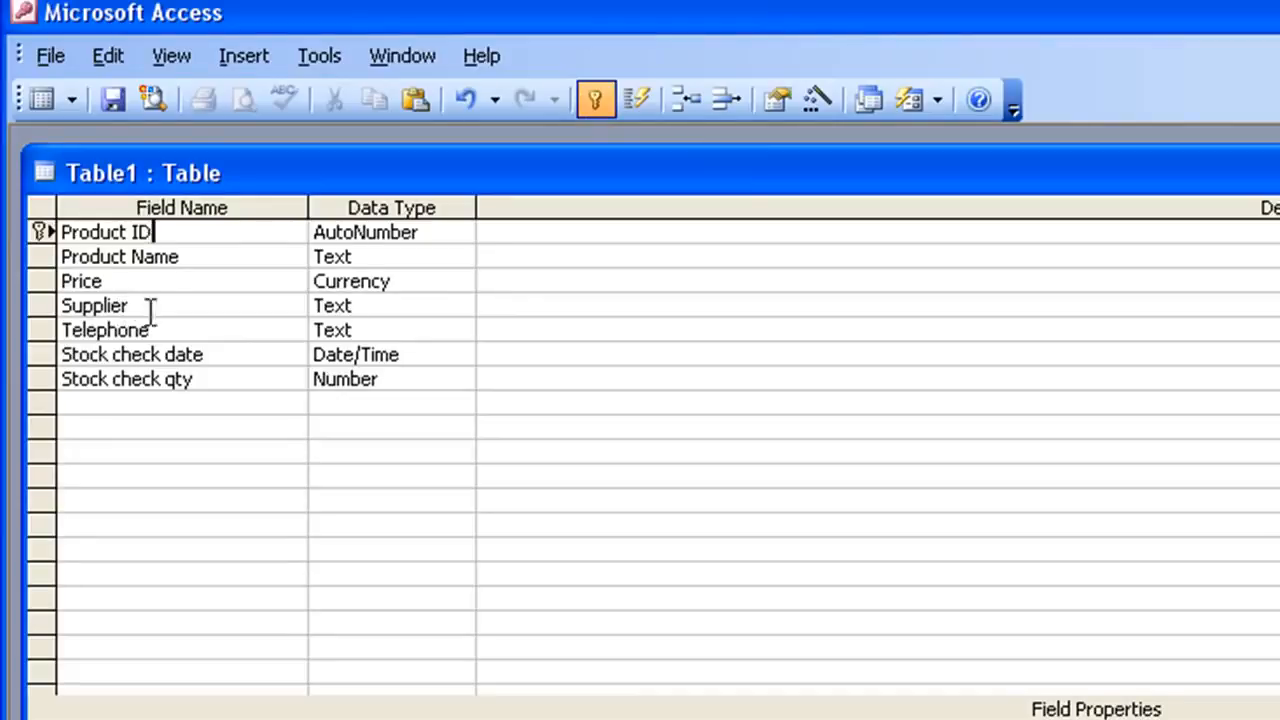
click(106, 97)
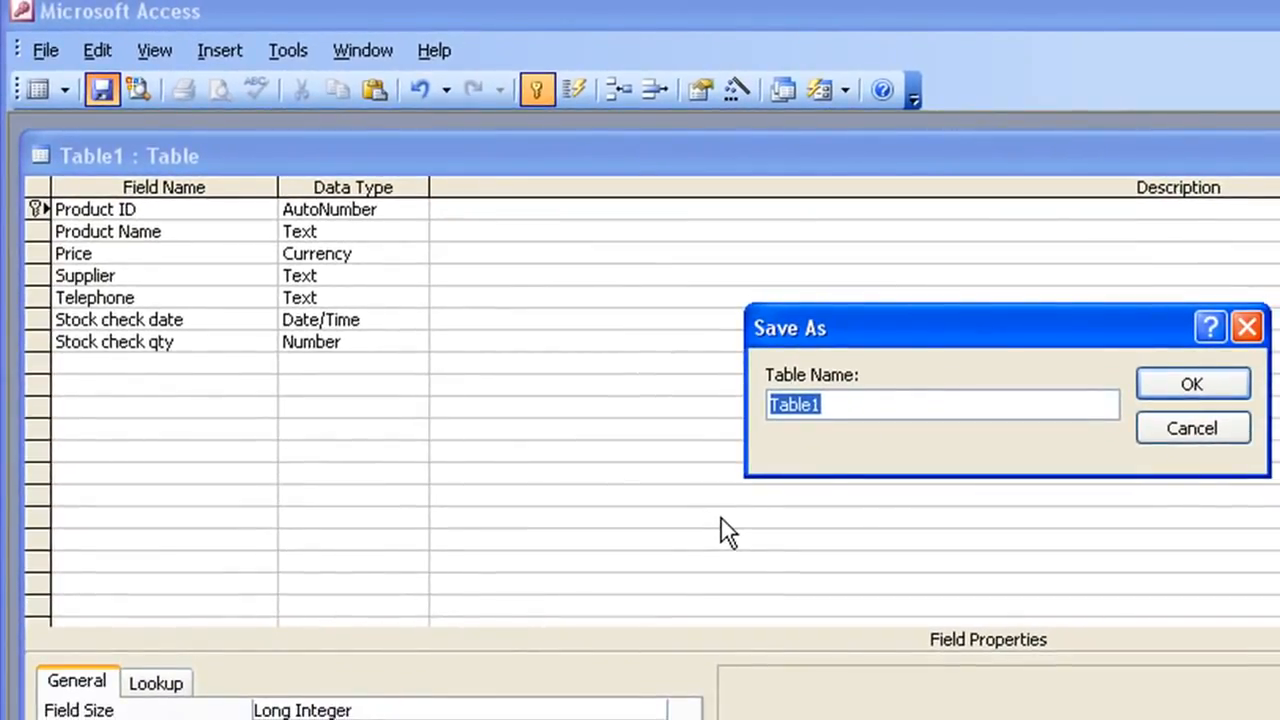
text(Product)
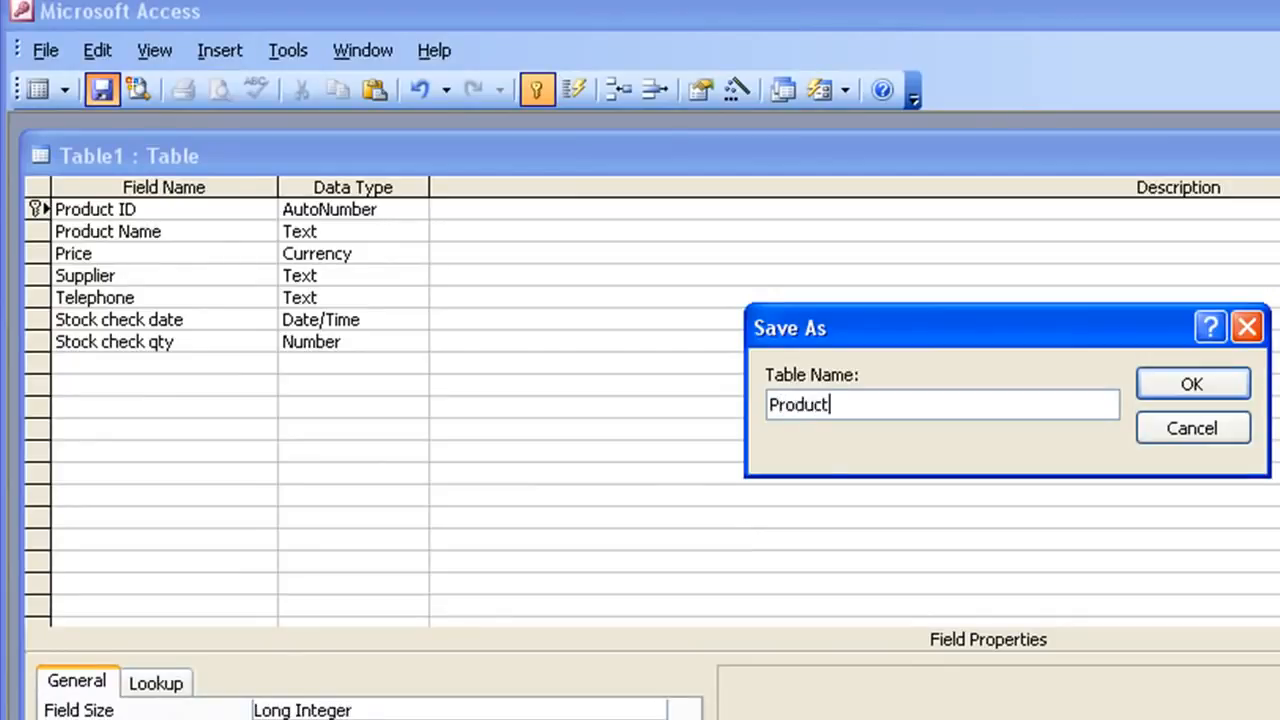
text(s and Suppliers)
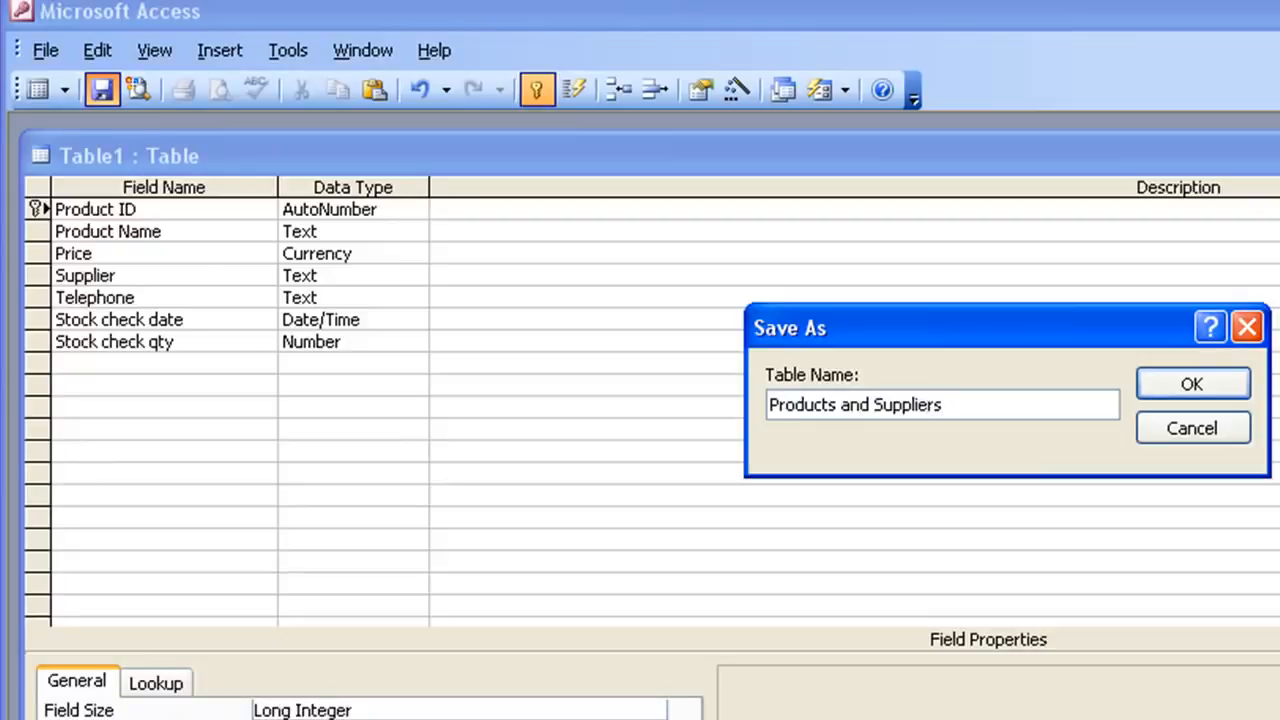
key(Return)
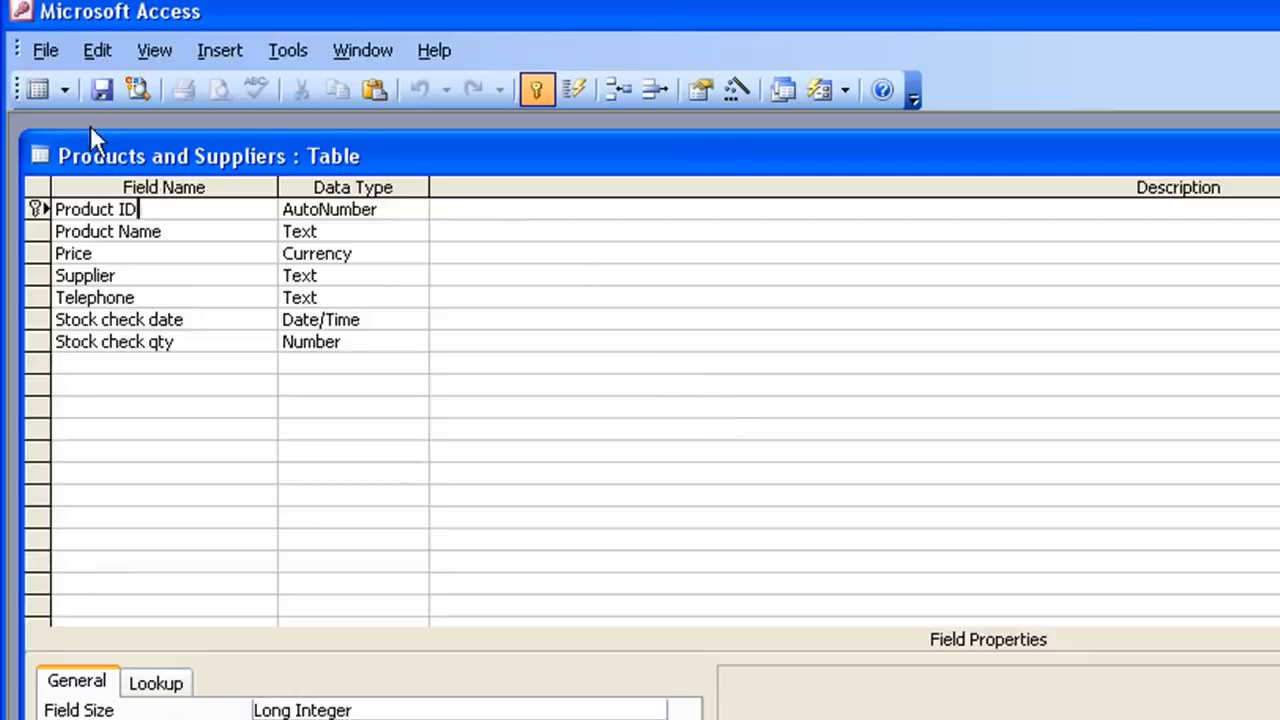
- Switch the table to Datasheet view and place the cursor in the first Product Name cell
click(33, 90)
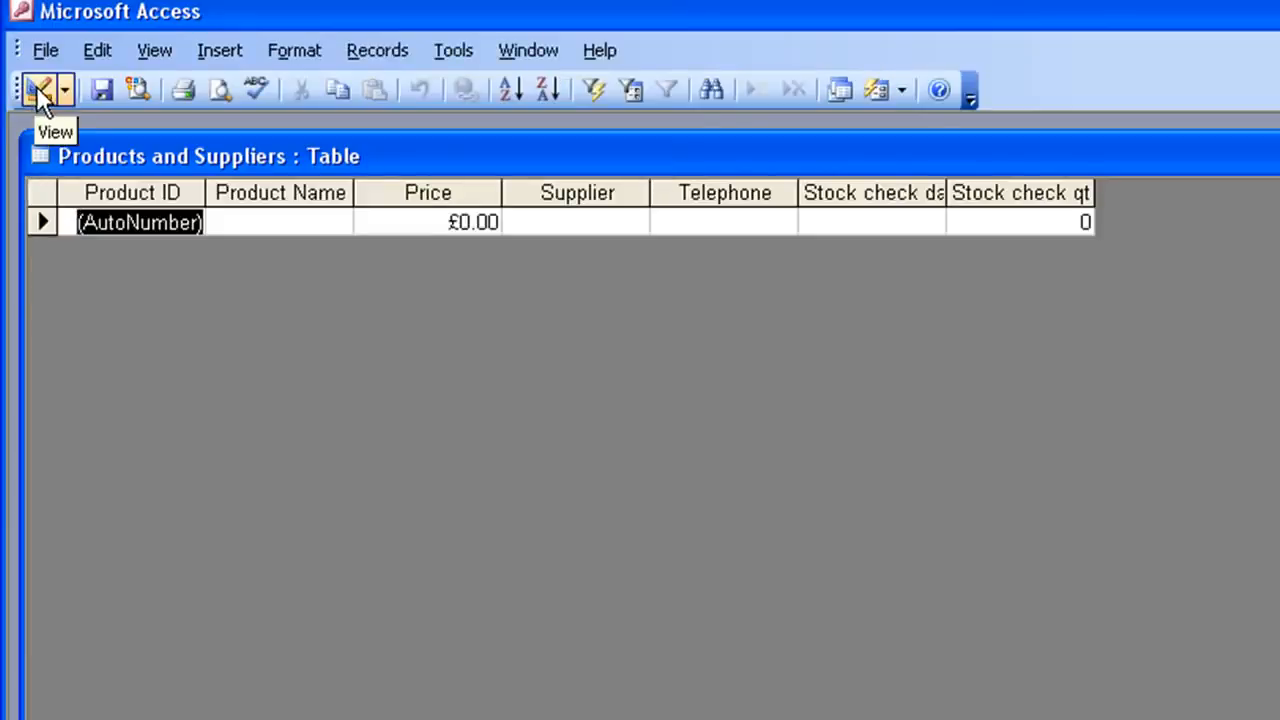
click(33, 88)
click(35, 88)
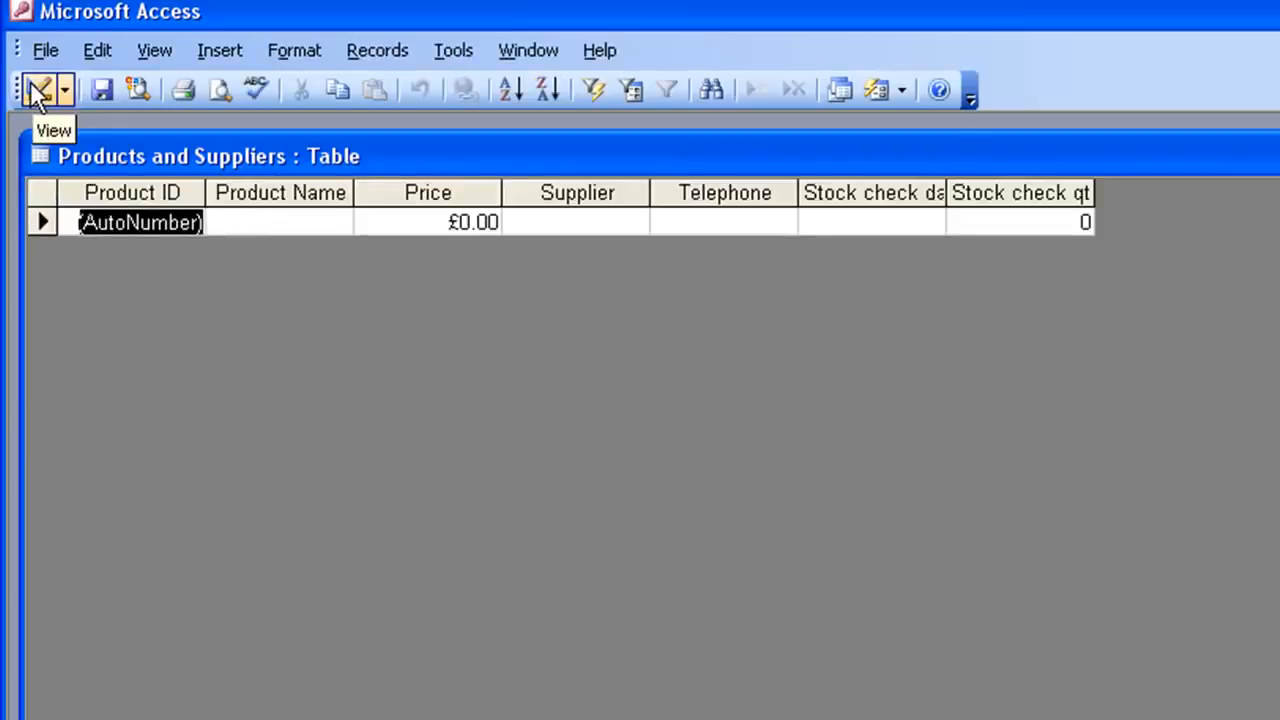
click(305, 222)
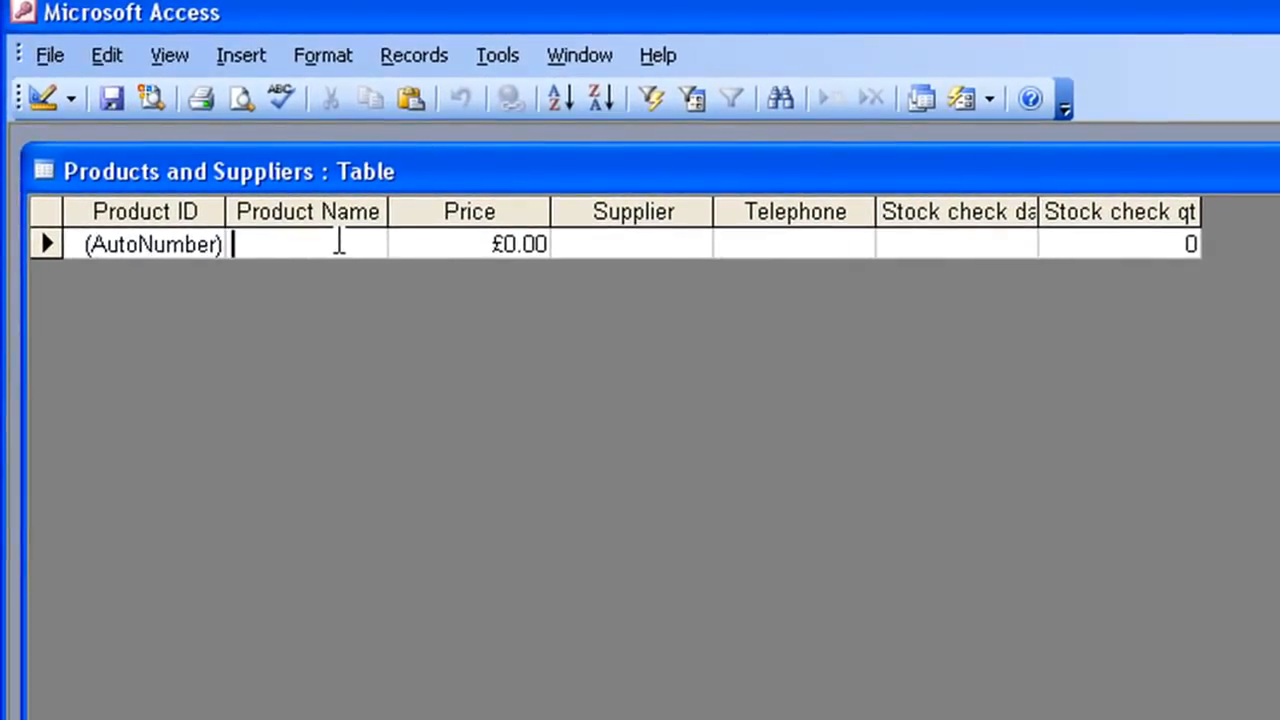
- Enter a record for Sweets at £0.75 from Sweets R Us with a telephone number, checked 03/03/2011, quantity 45
text(Sw)
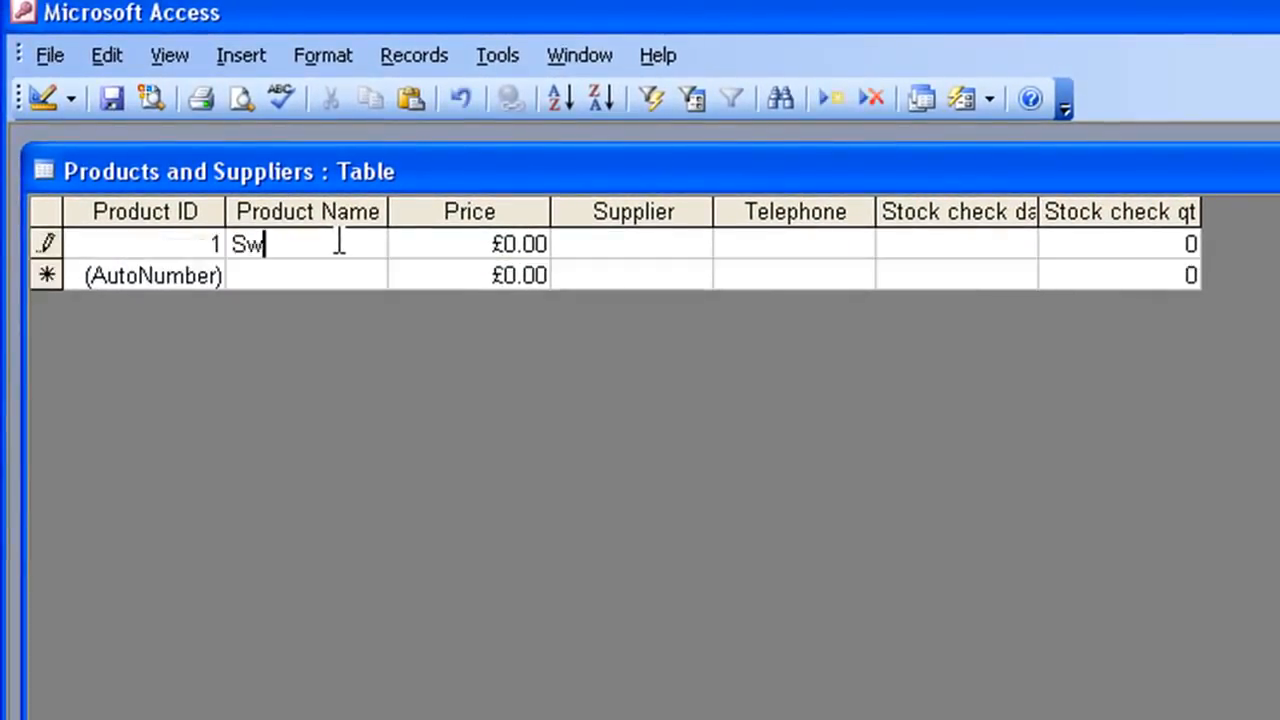
text(eets)
key(Tab)
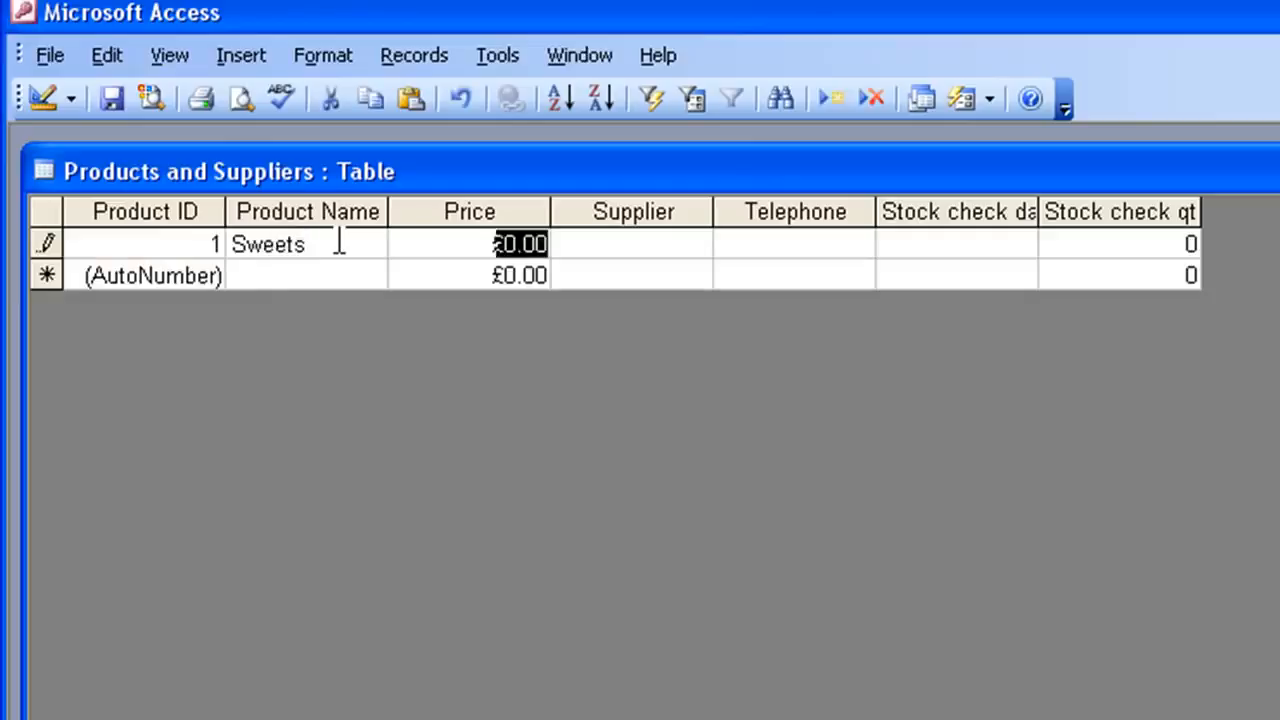
text(.75)
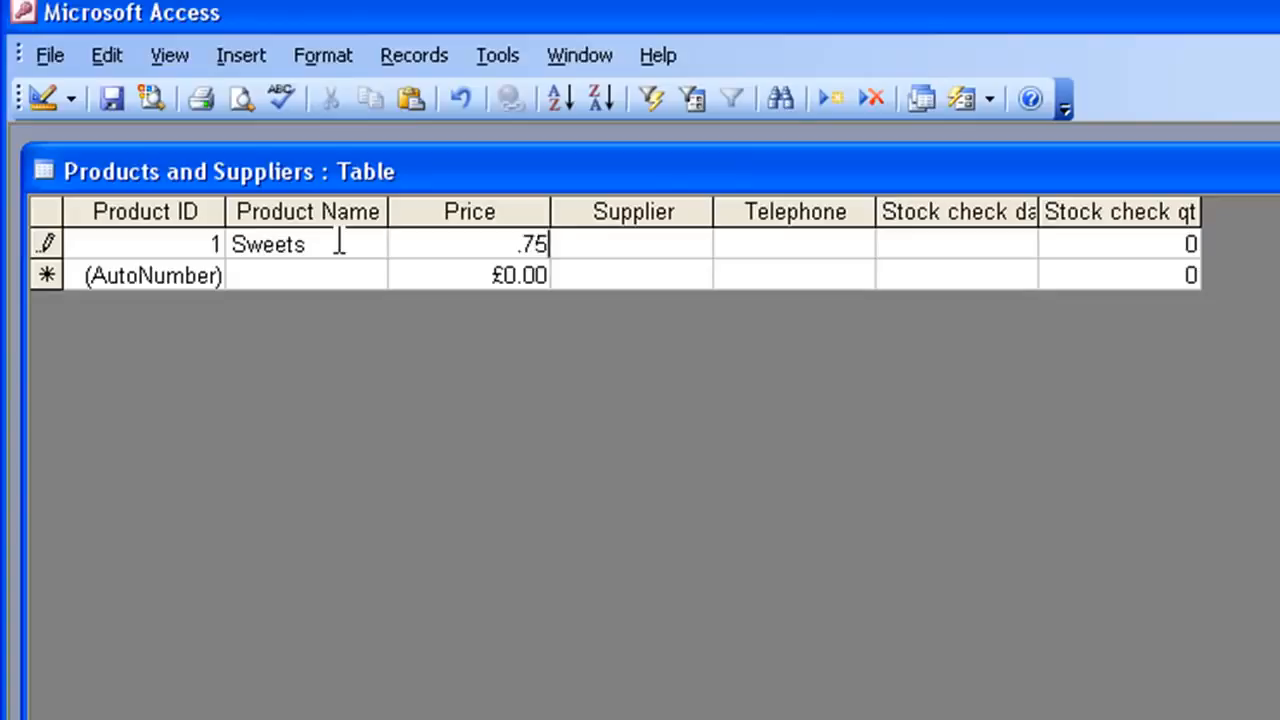
key(Tab)
text(Sweets R Us)
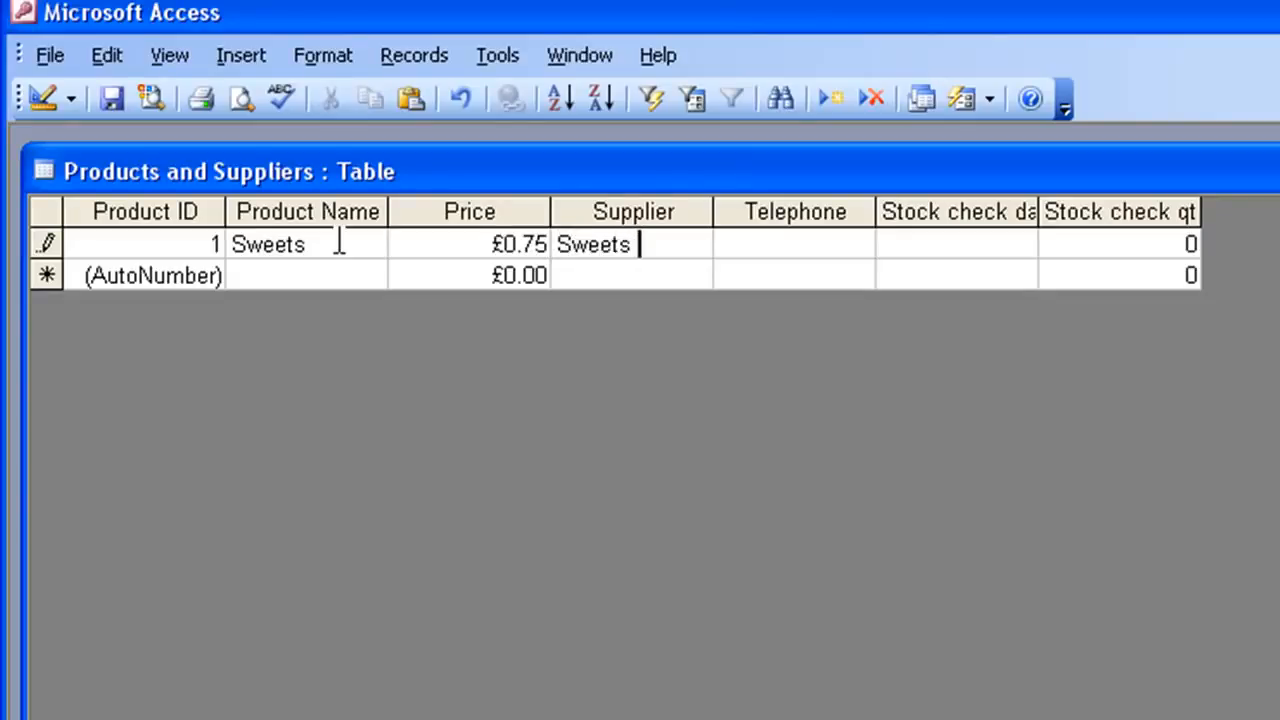
key(Tab)
text(000)
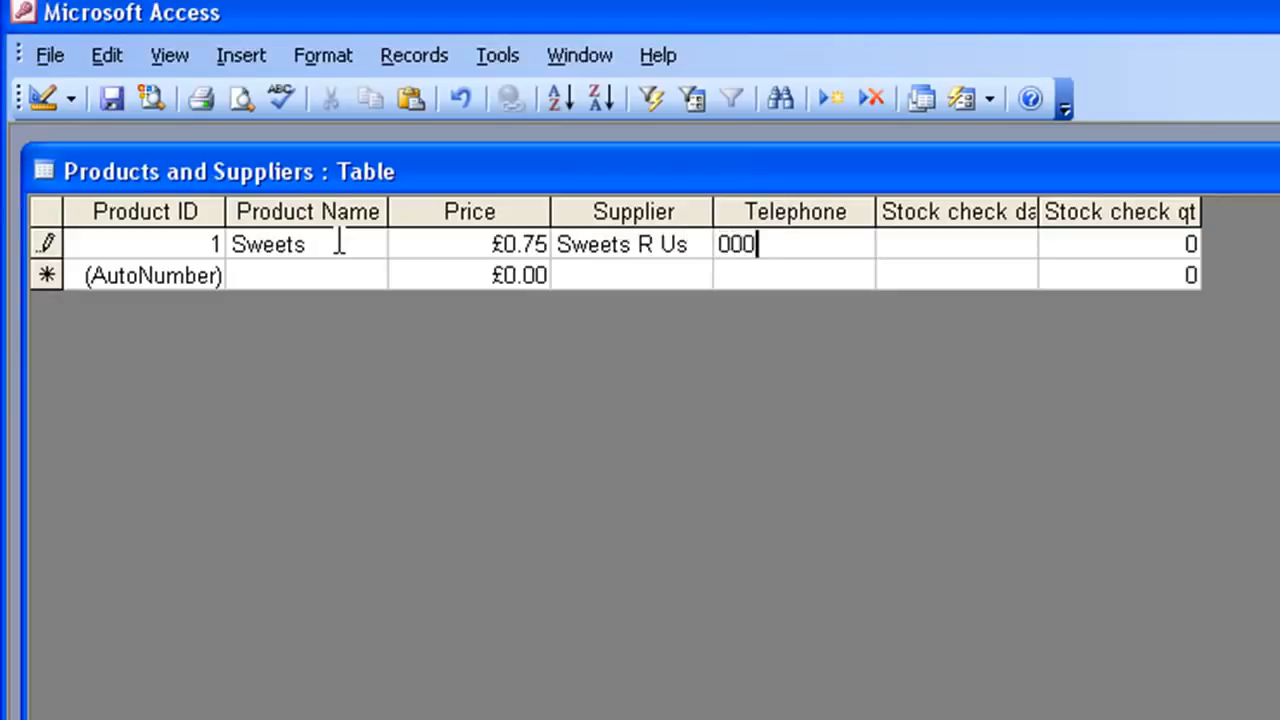
text(123)
key(Tab)
text(3/3/11)
key(Tab)
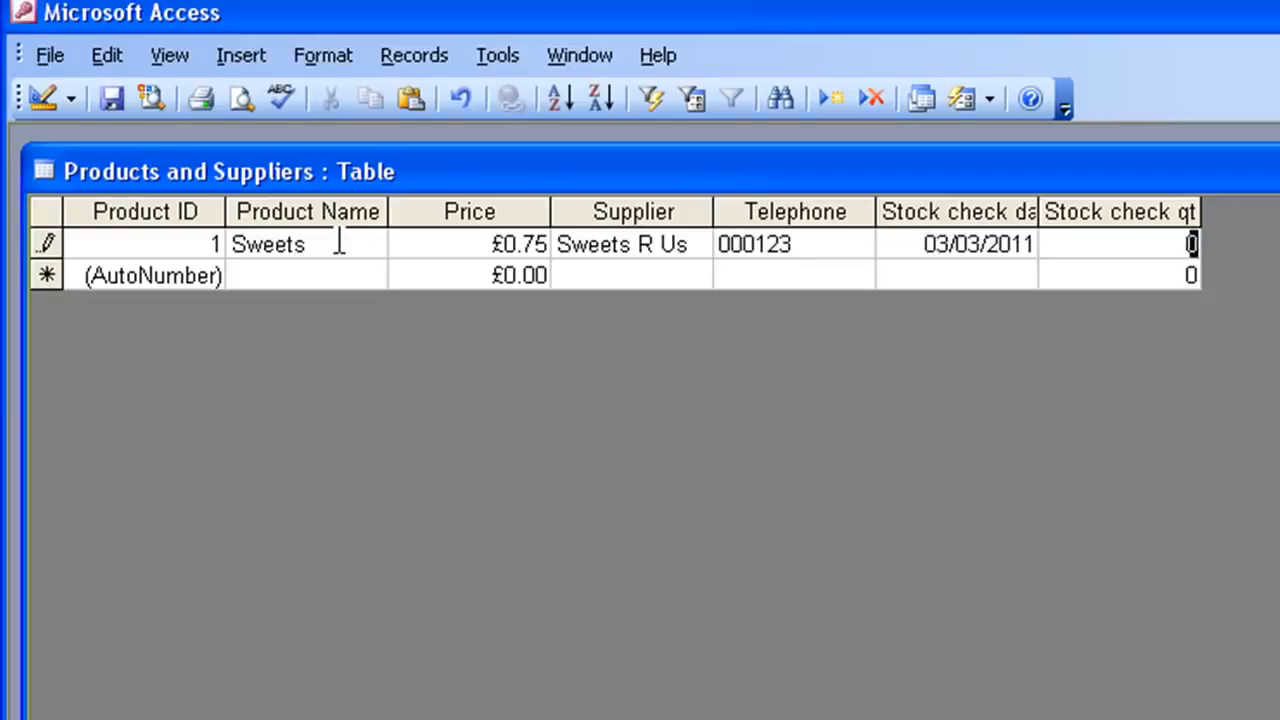
text(45)
key(Tab)
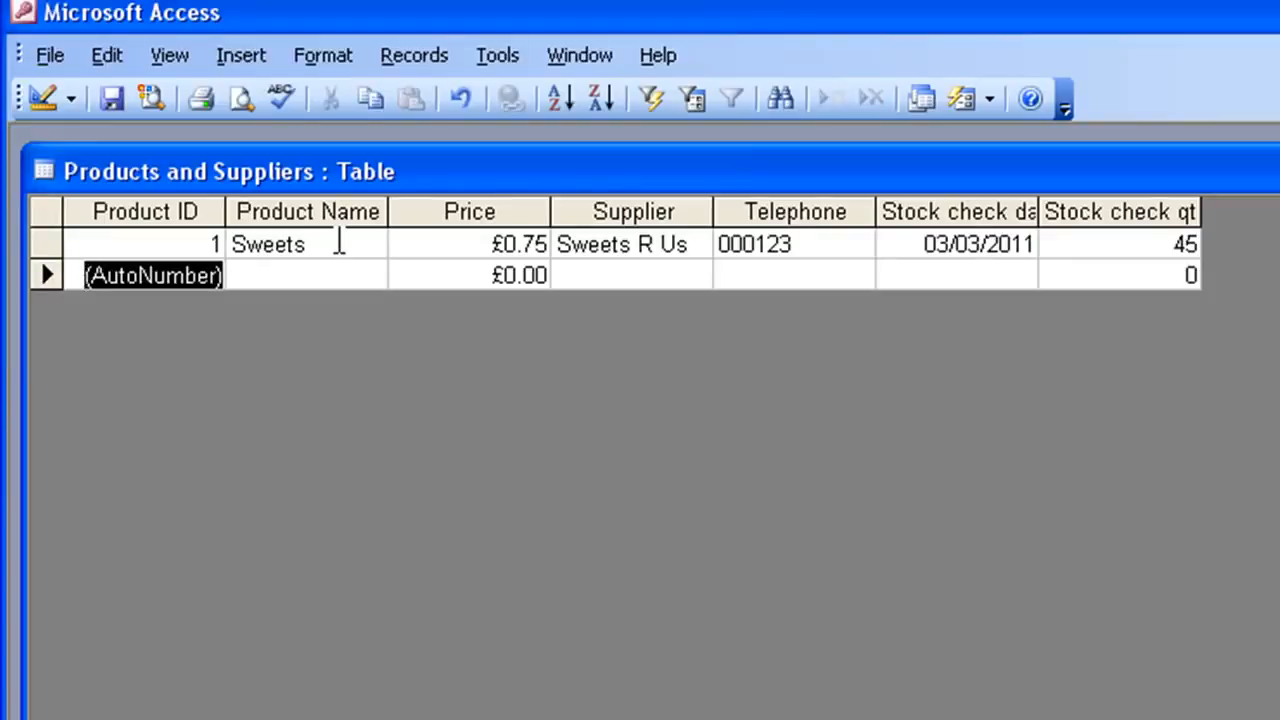
key(Tab)
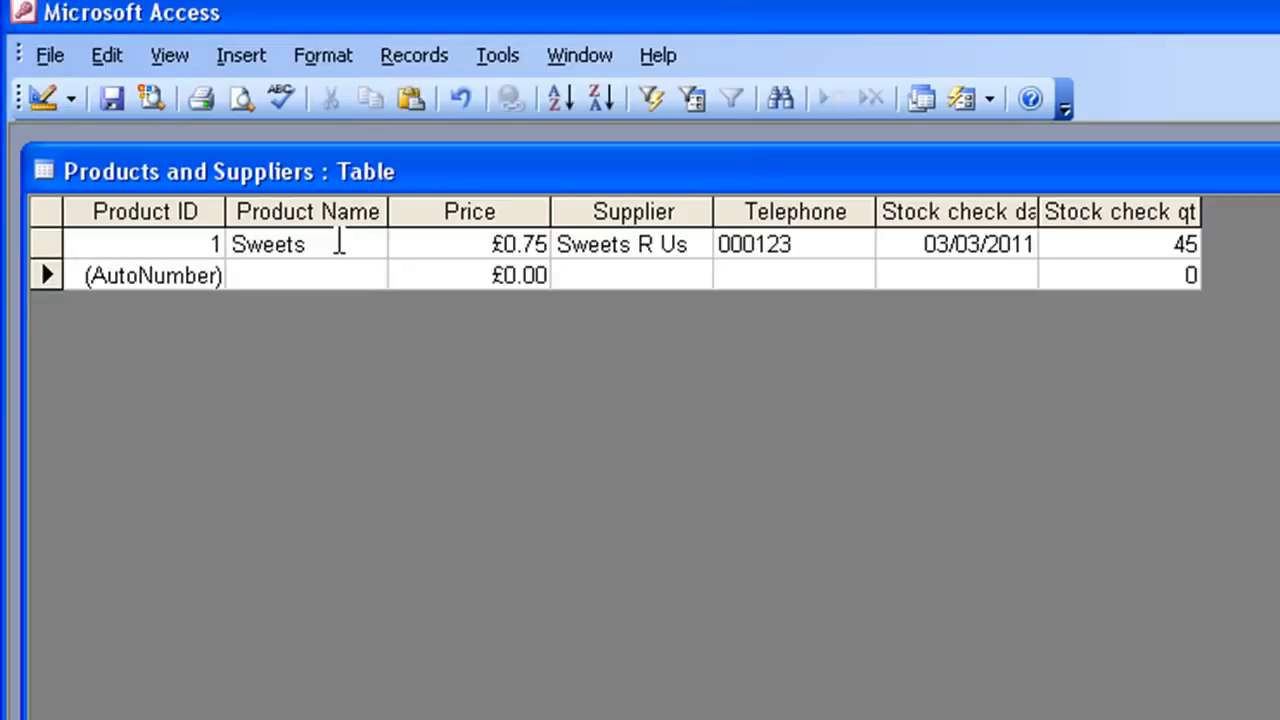
- Enter a record for Crisps at £0.95 from World of Crisps with a telephone number, checked 04/03/2011, quantity 50
text(Cr)
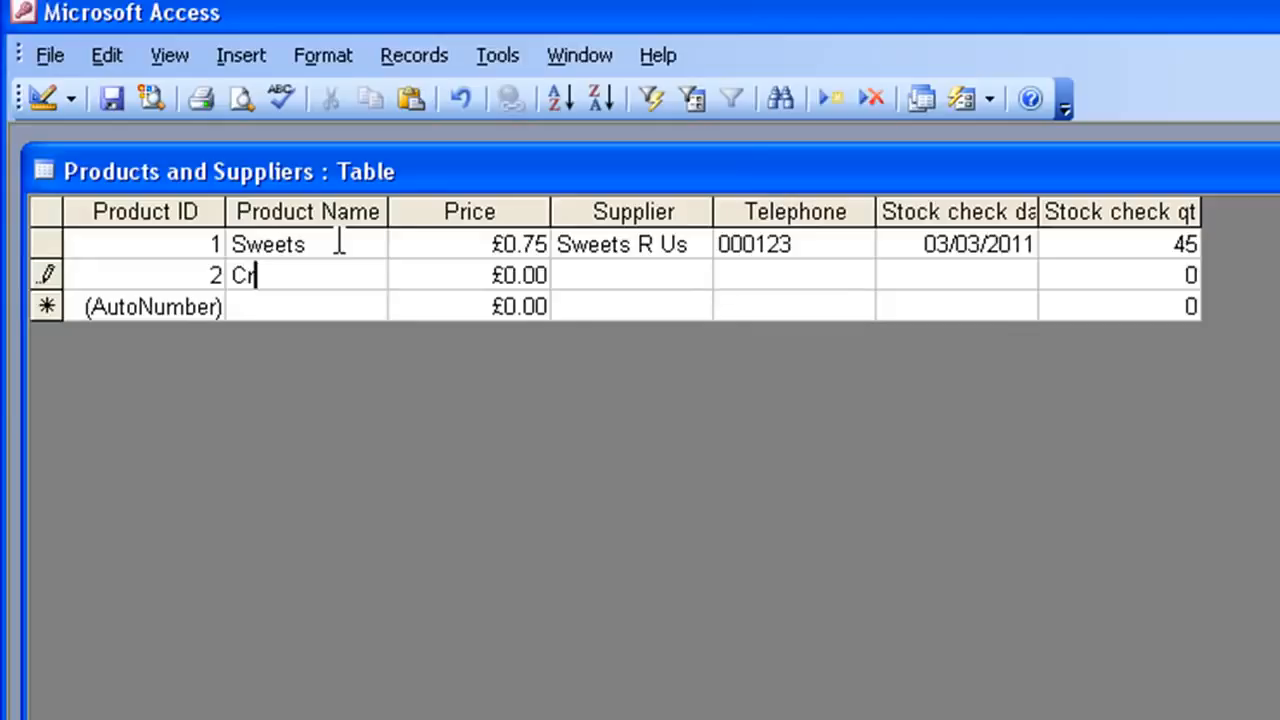
text(isps)
key(Tab)
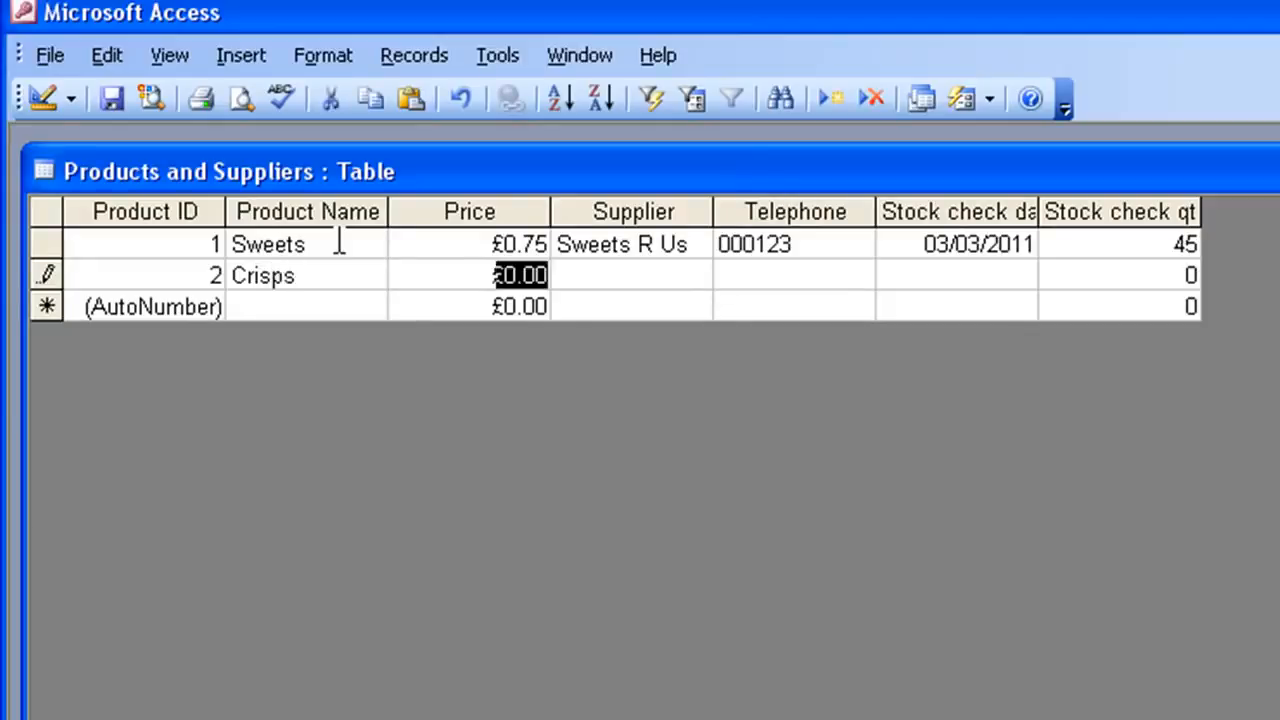
key(BackSpace)
text(.95)
key(Tab)
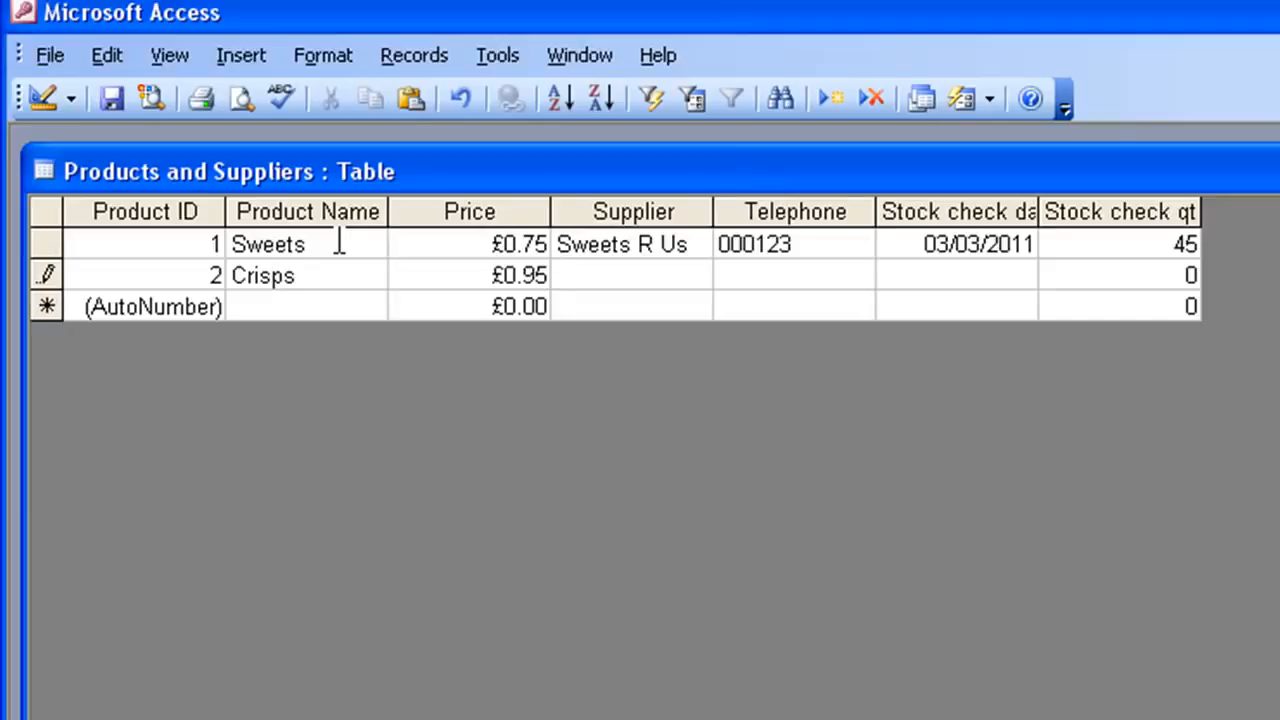
text(World )
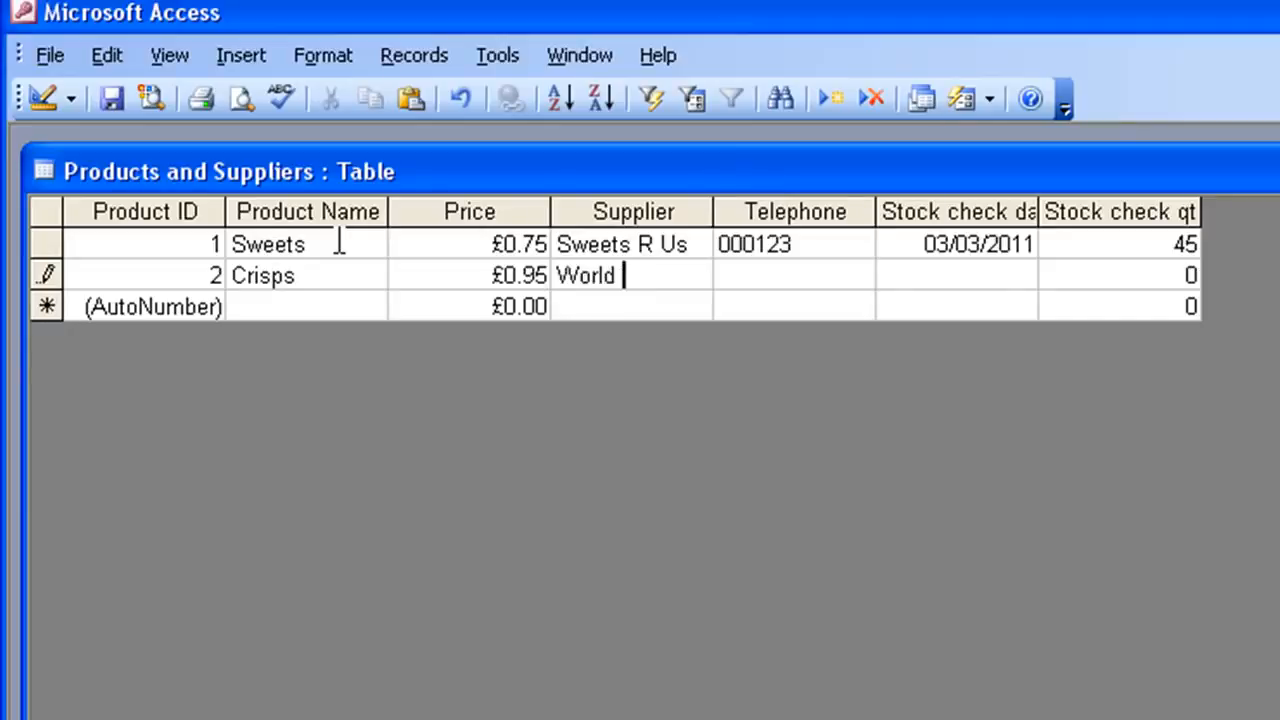
text(of Crisps)
key(Tab)
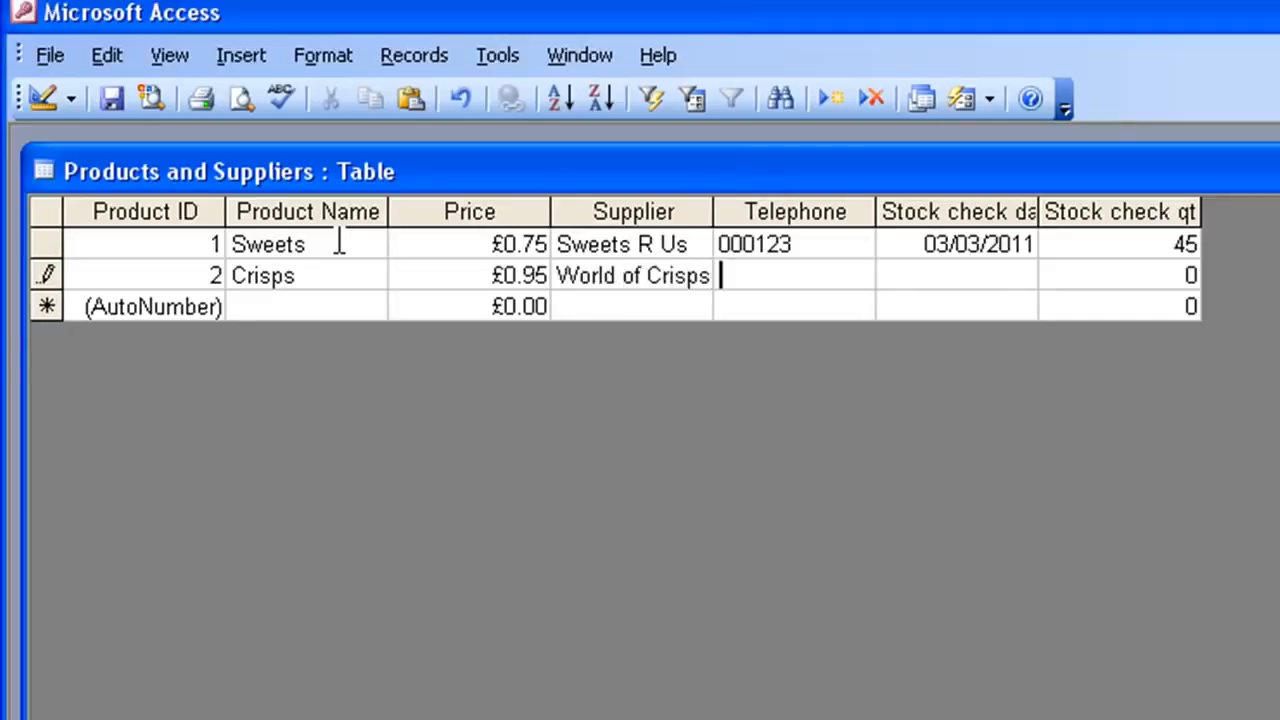
text(000256)
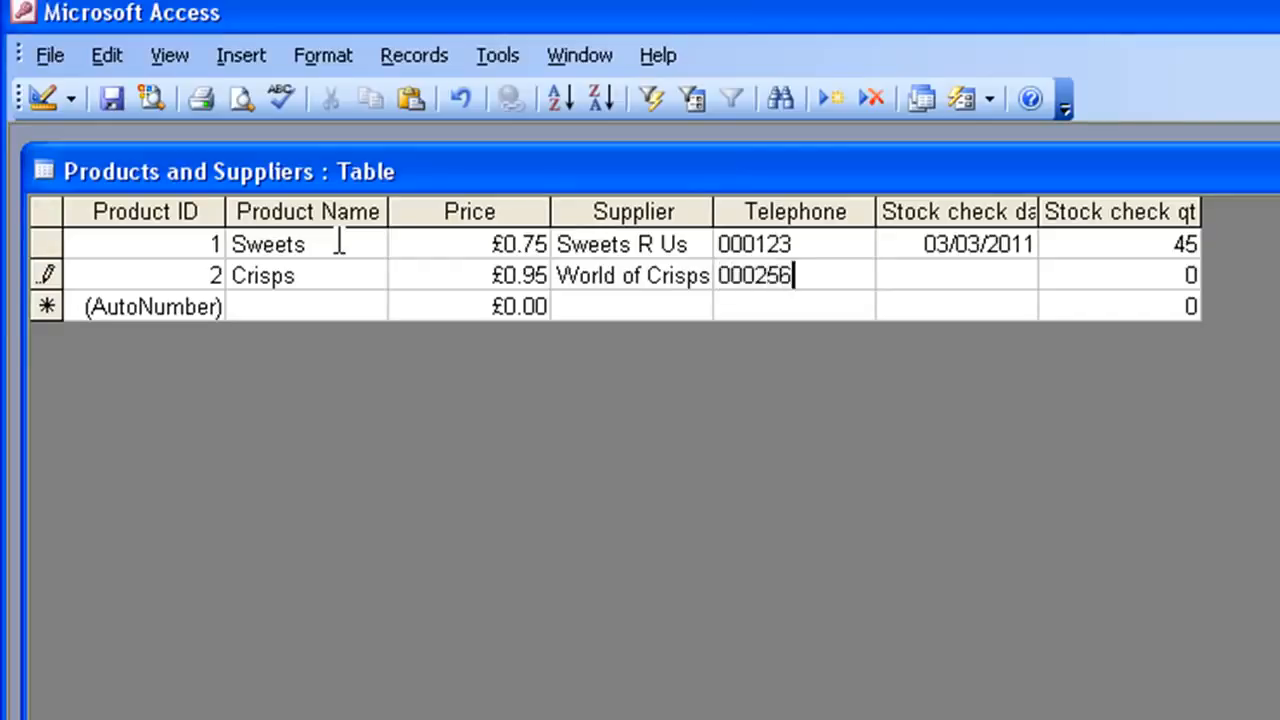
key(Tab)
text(04/03/2011)
key(Tab)
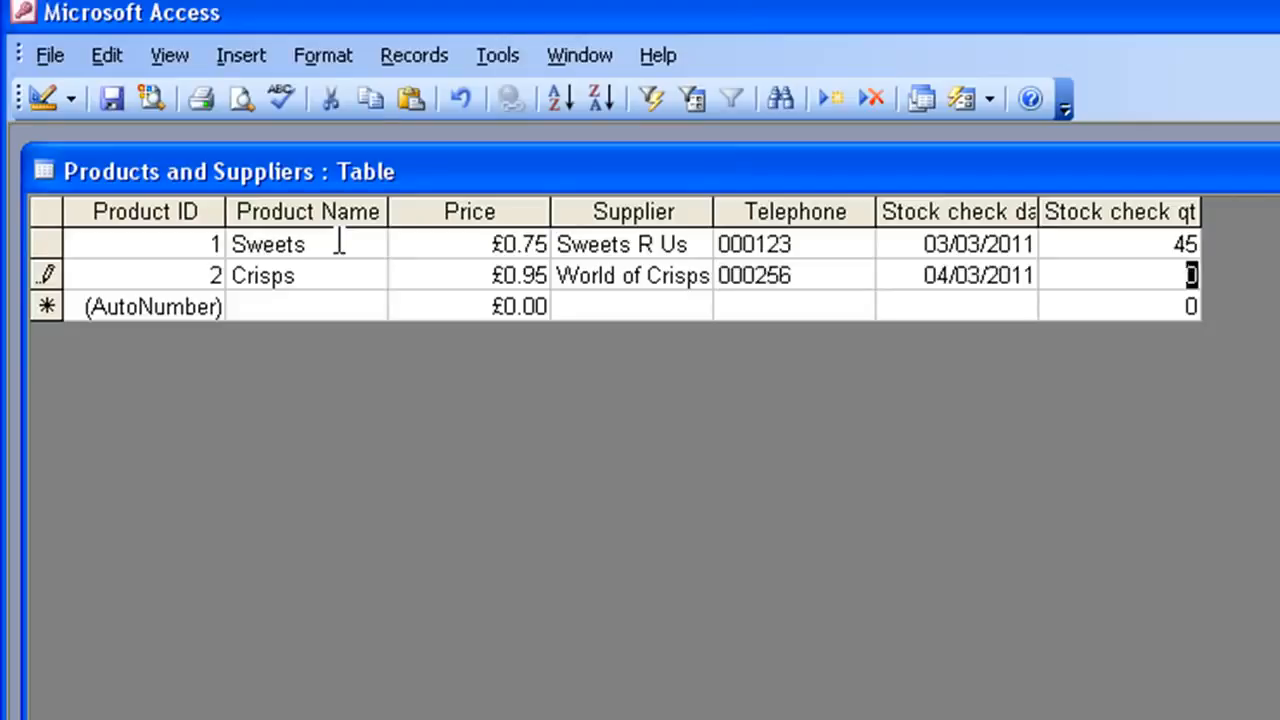
text(50)
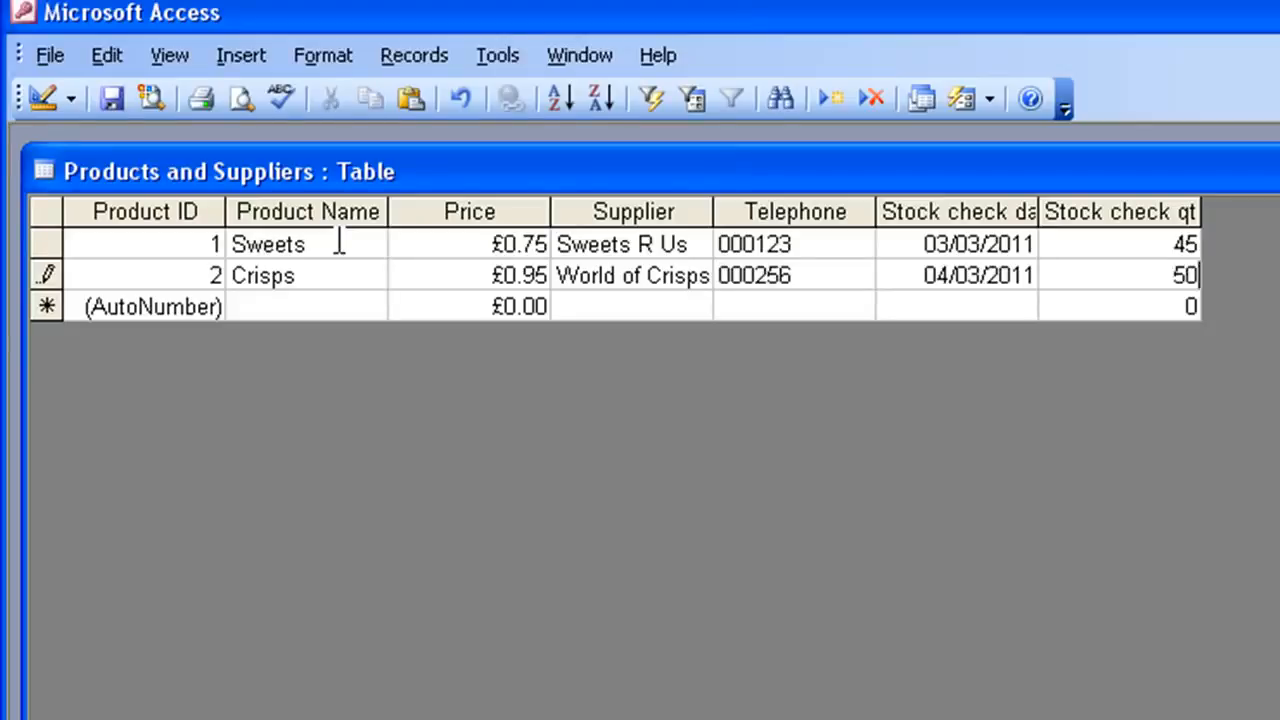
key(Tab)
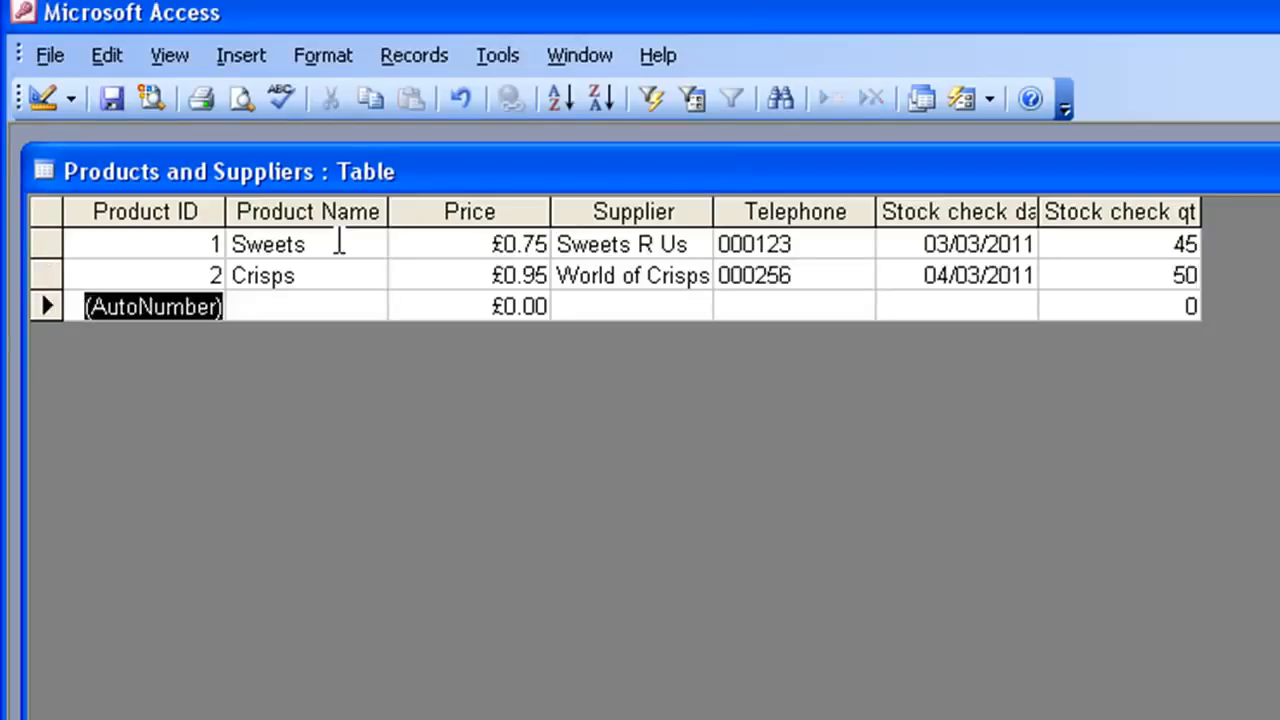
key(Tab)
key(Tab)
key(Tab)
key(Tab)
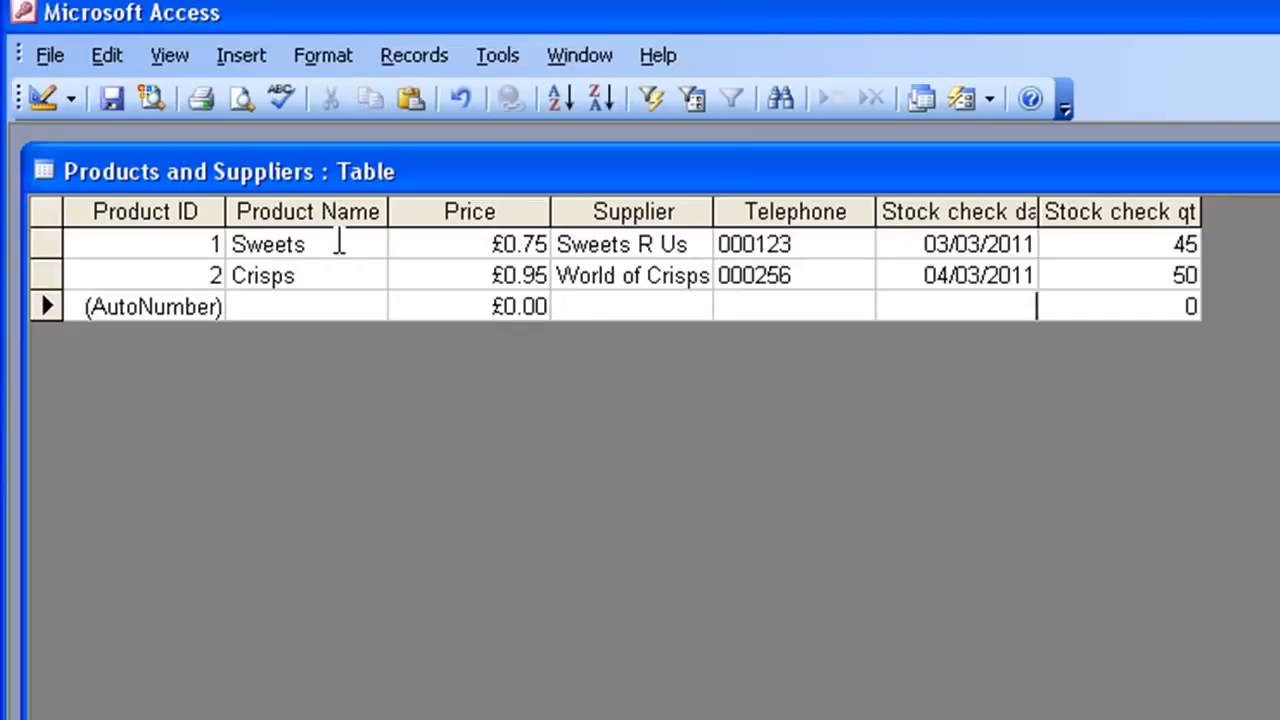
key(shift+Tab)
key(shift+Tab)
key(shift+Tab)
- Enter a record for Pop at £1.50 from Fizzy Things with a telephone number, checked 4/5/2011, quantity 70
text(Pop)
key(Tab)
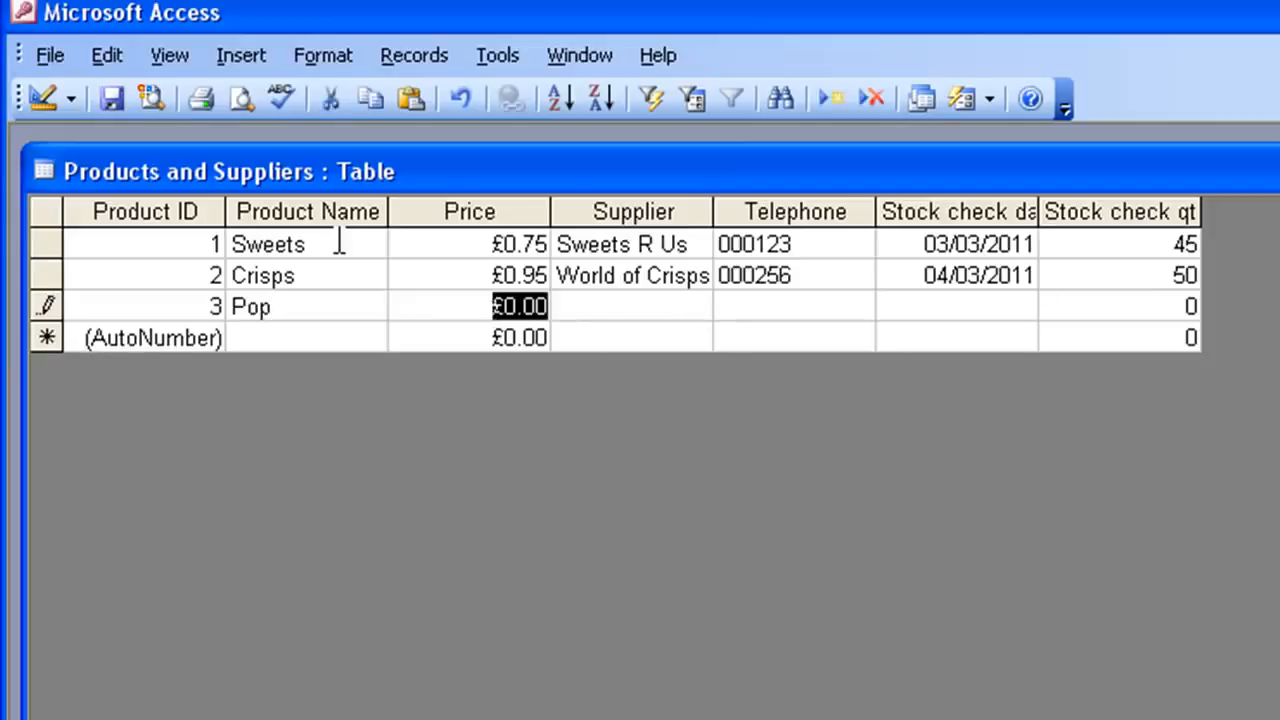
text(1.50)
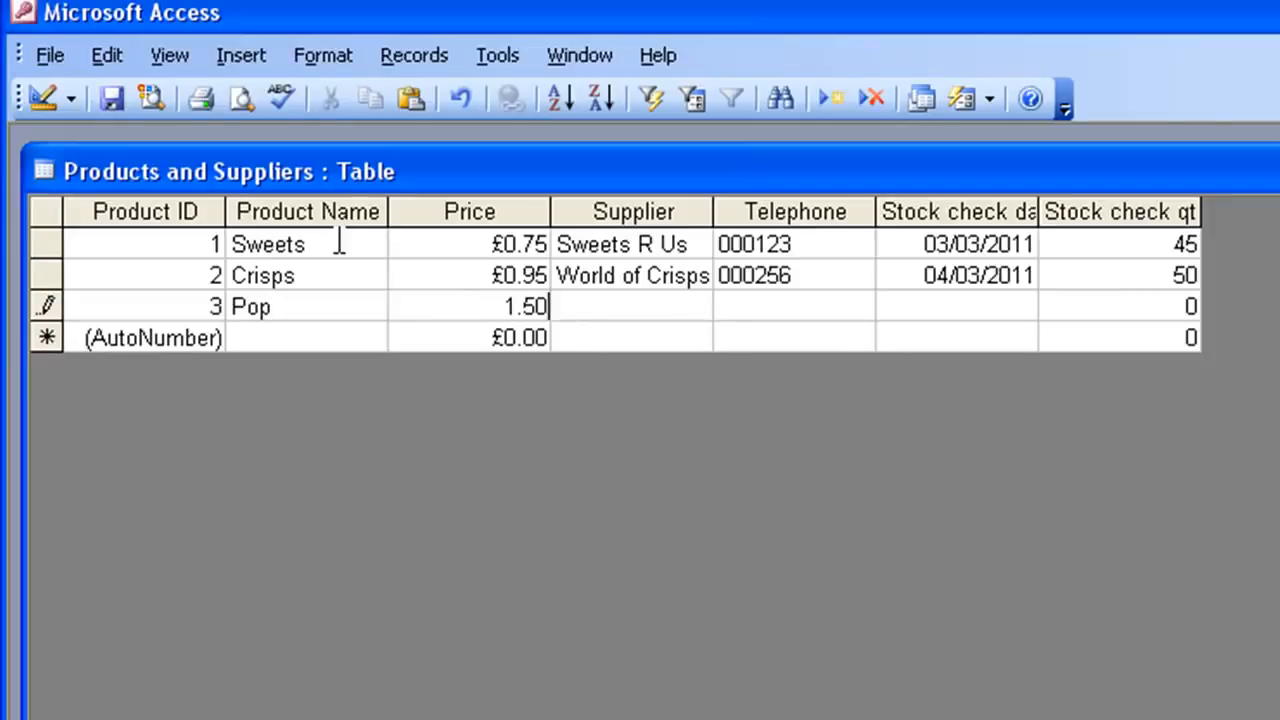
key(Tab)
text(Fizzy Thin)
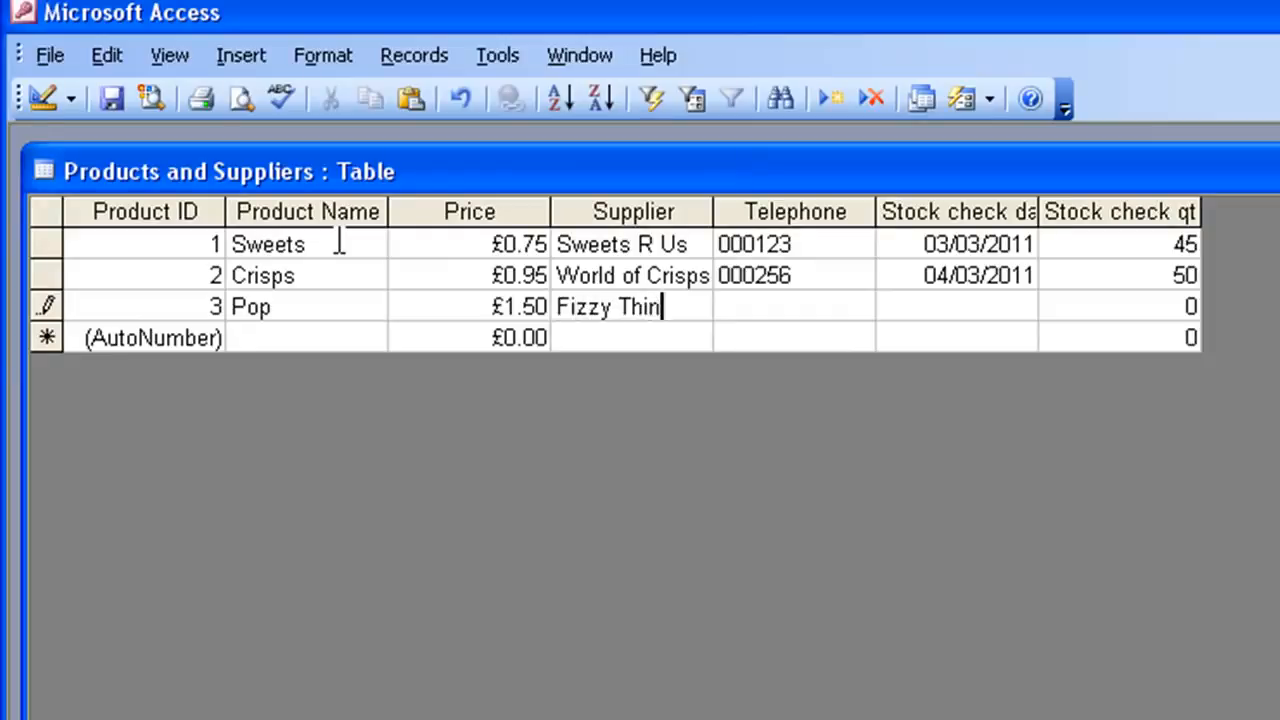
text(gs)
key(Tab)
text(000)
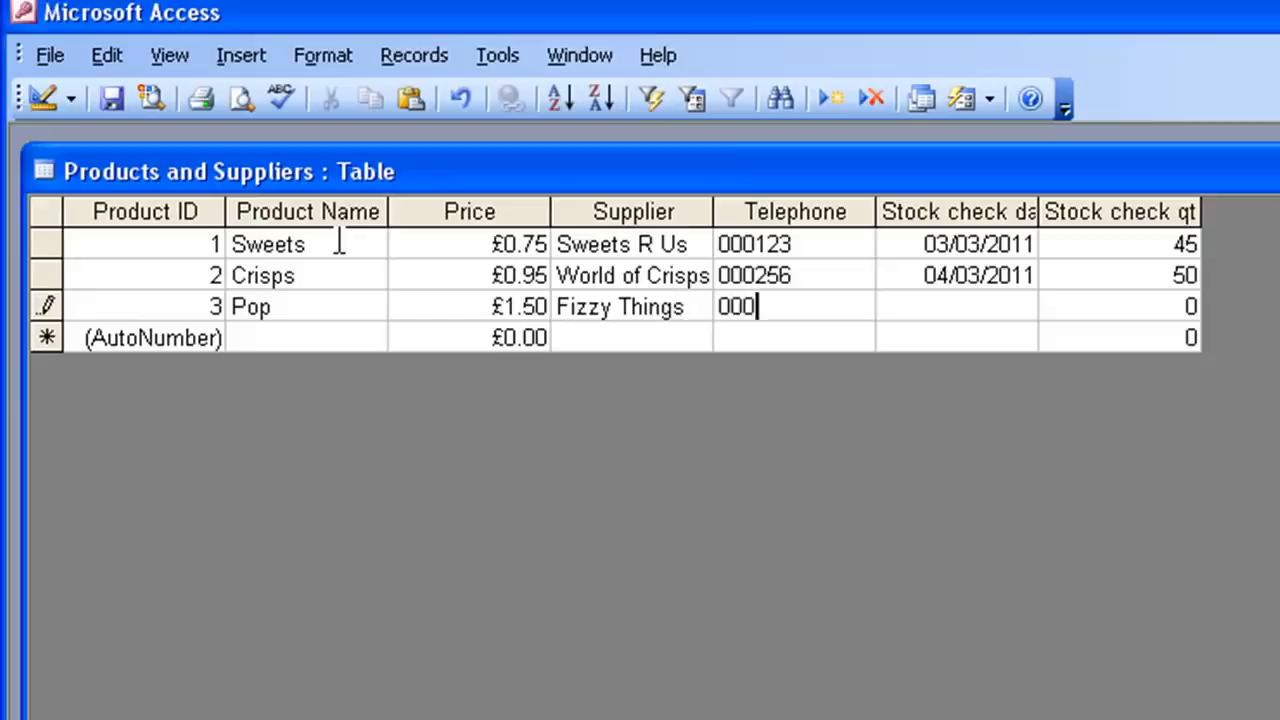
text(654)
key(Tab)
text(4/5/2011)
key(Tab)
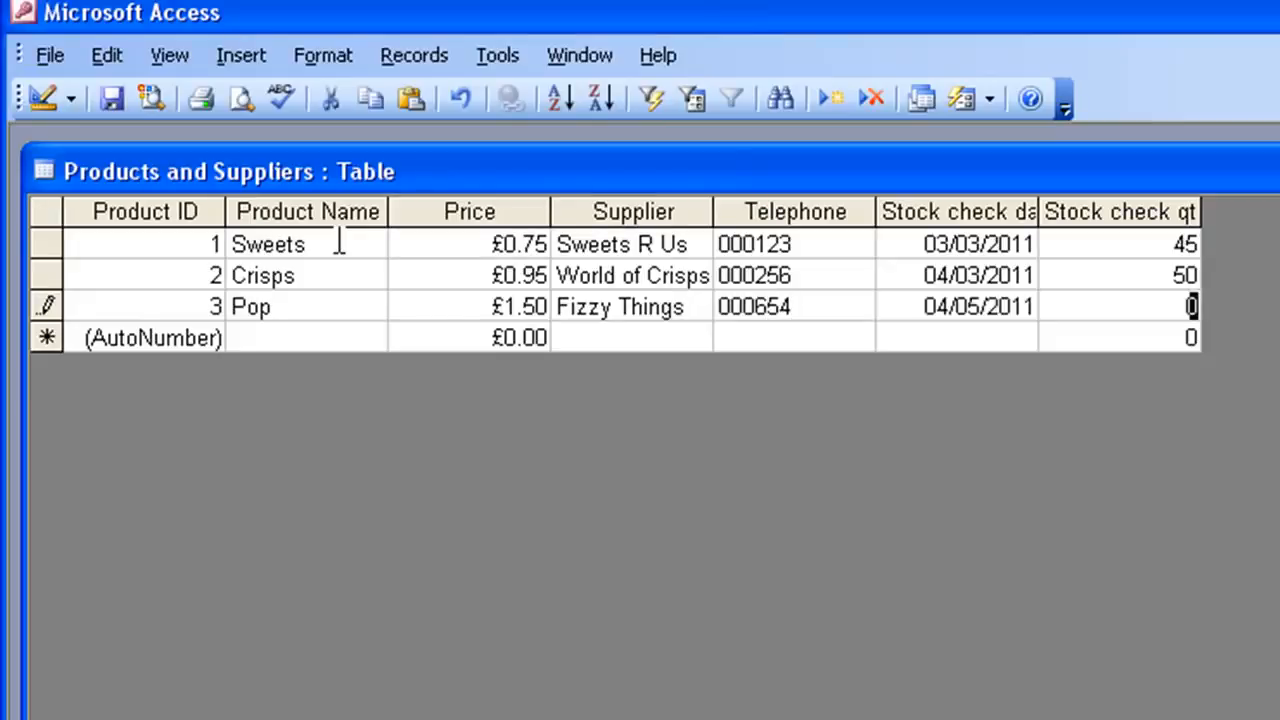
text(70)
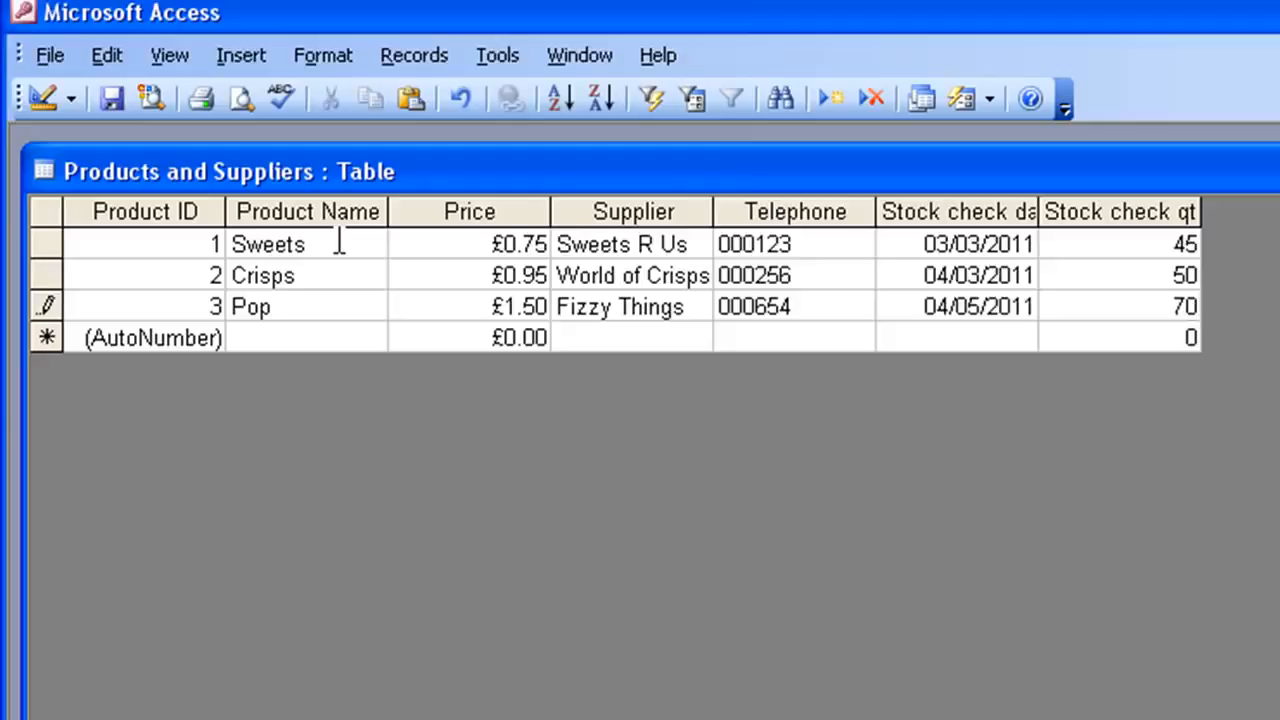
key(Tab)
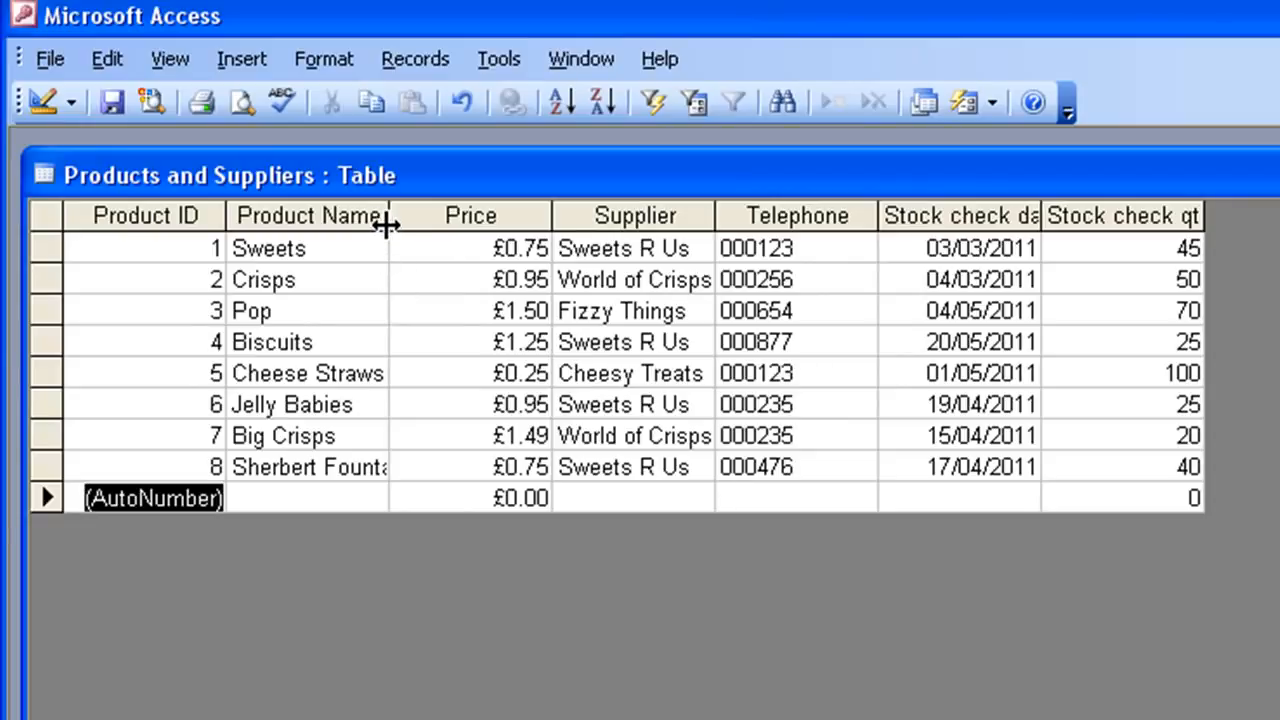
- Widen the Product Name, Stock check date and Stock check qty columns to fit their contents, then close the table
drag(386, 225, 417, 223)
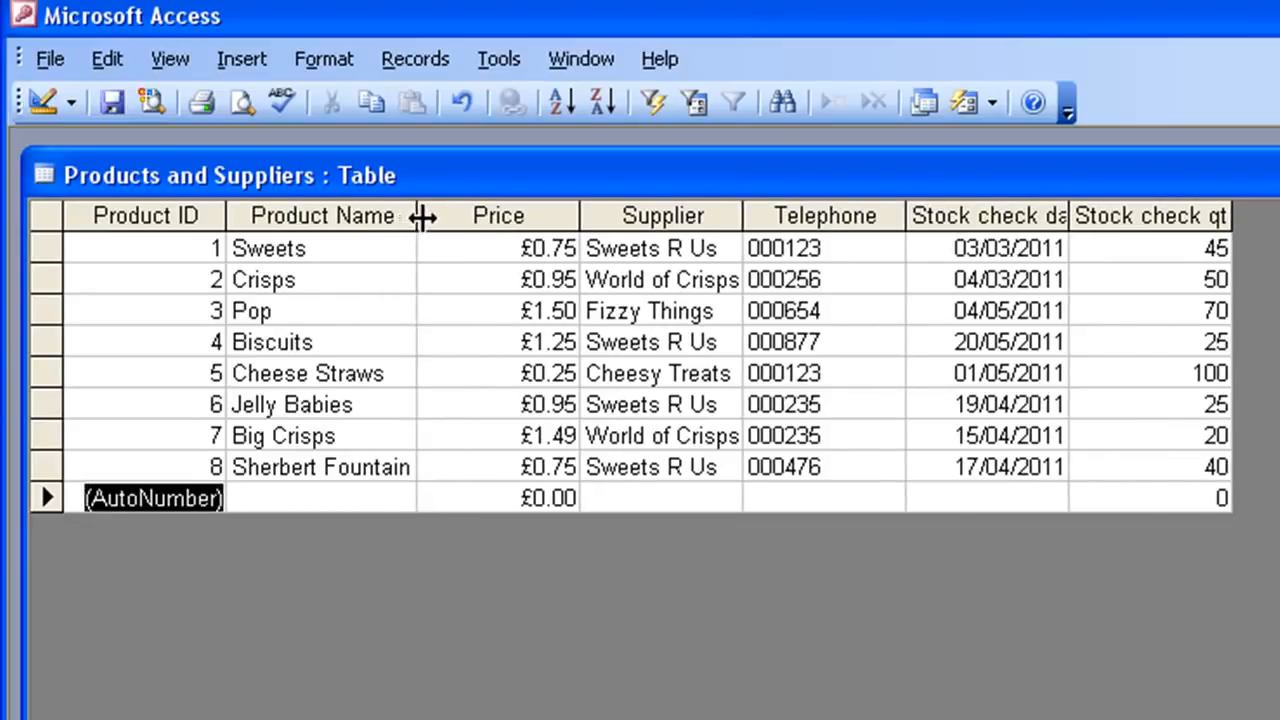
drag(418, 216, 440, 216)
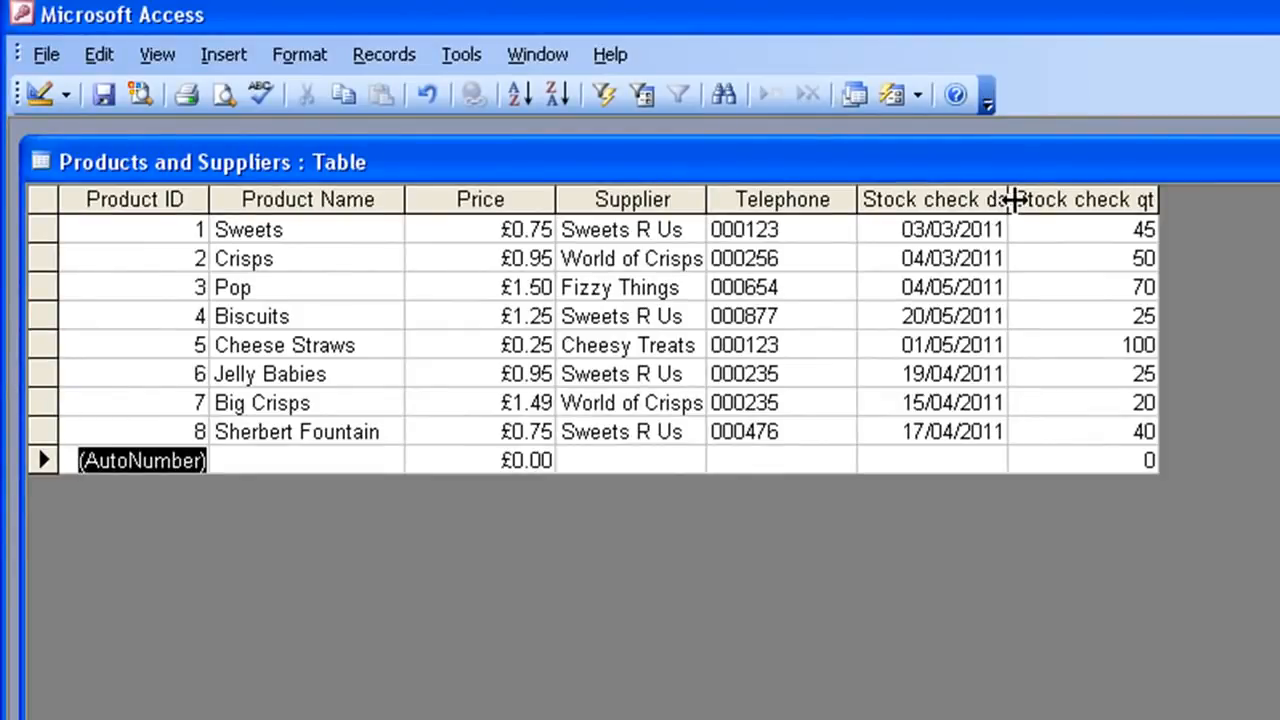
double_click(1008, 200)
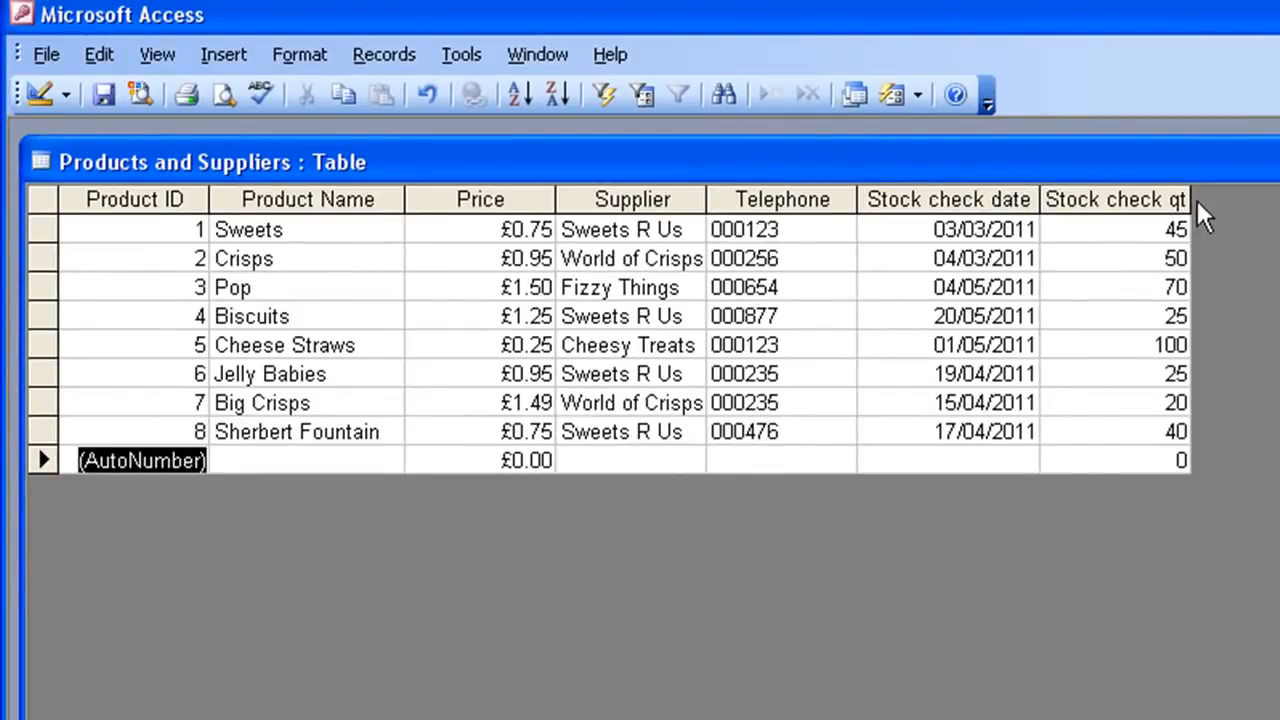
double_click(1191, 200)
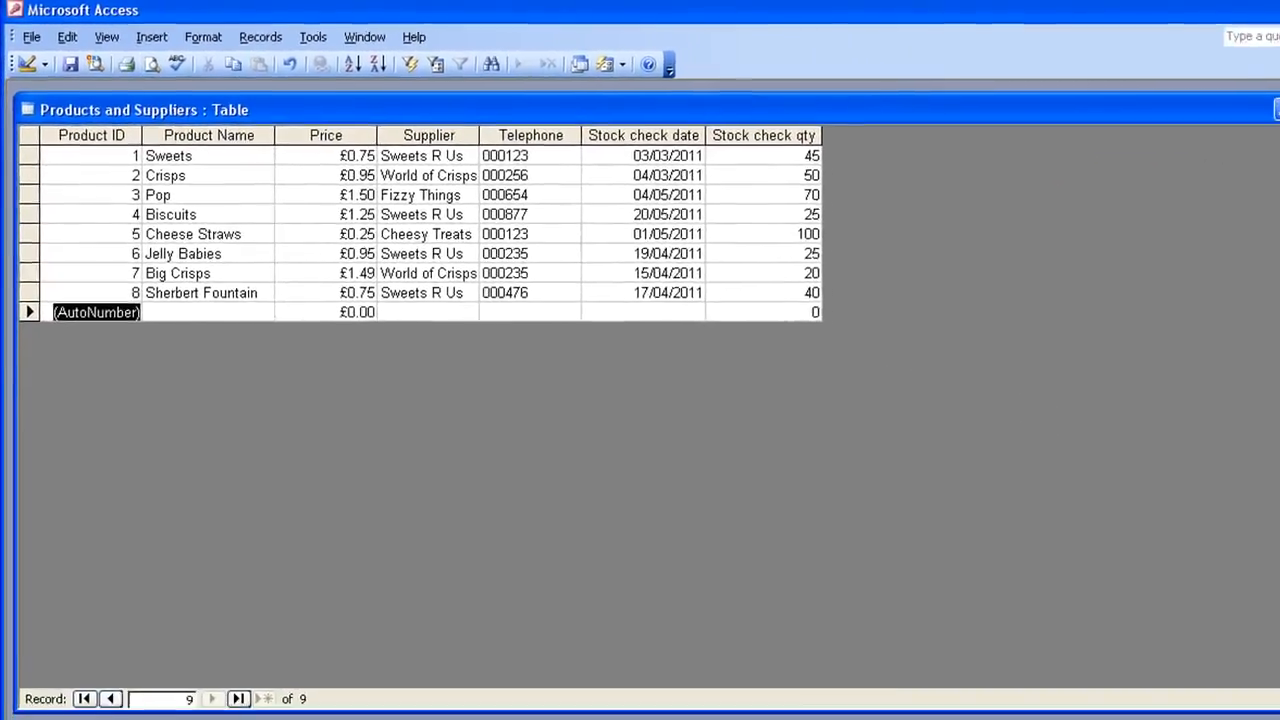
click(1279, 108)
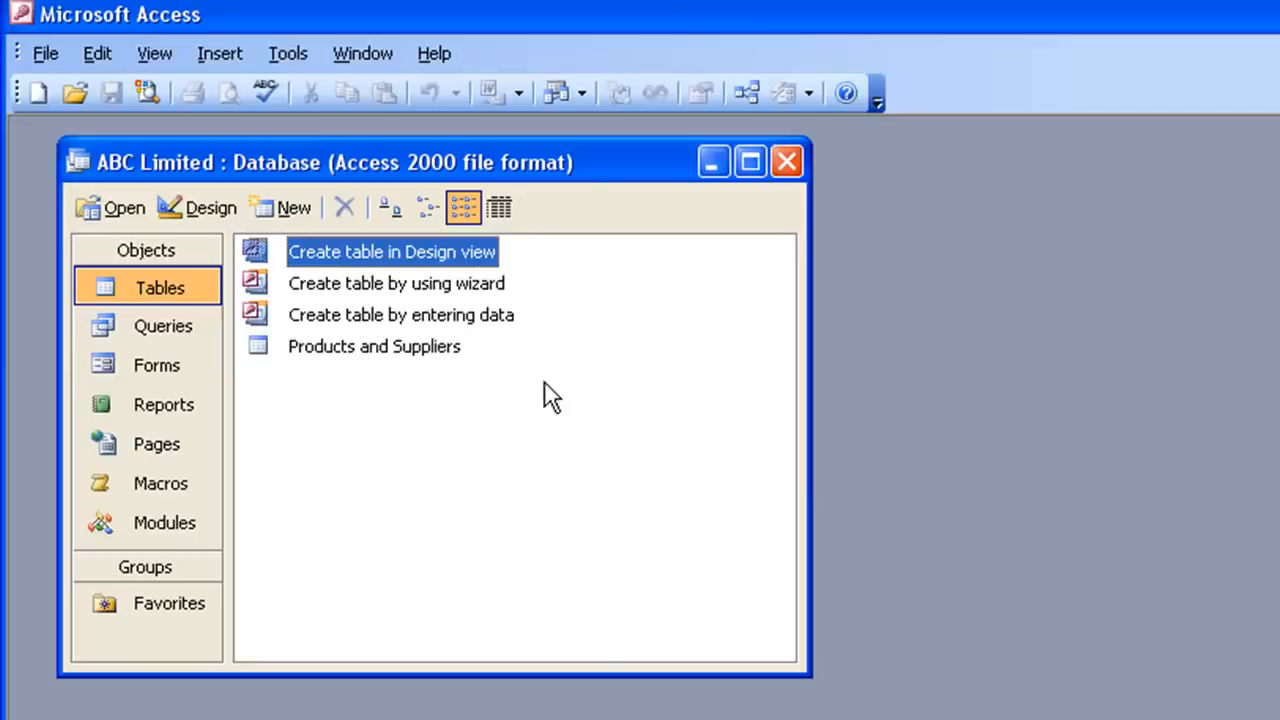
- Create a form with the Form Wizard from the Products and Suppliers table, including all its fields
click(158, 366)
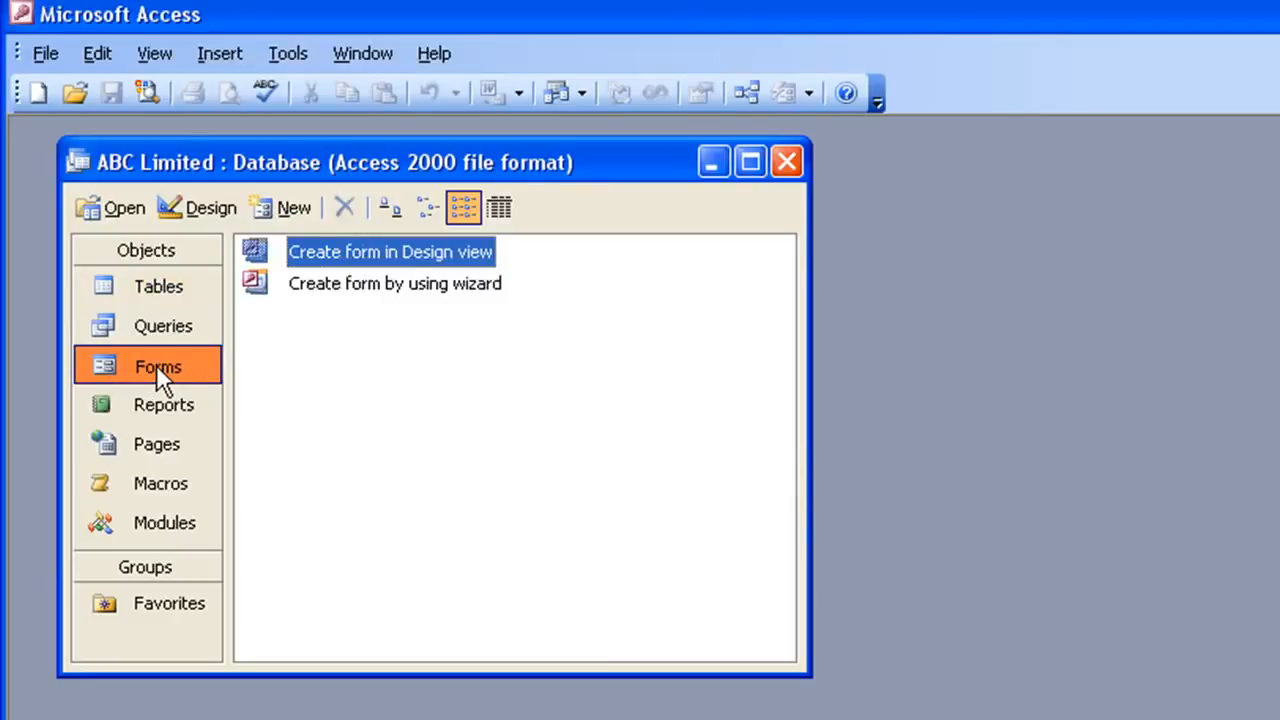
click(290, 207)
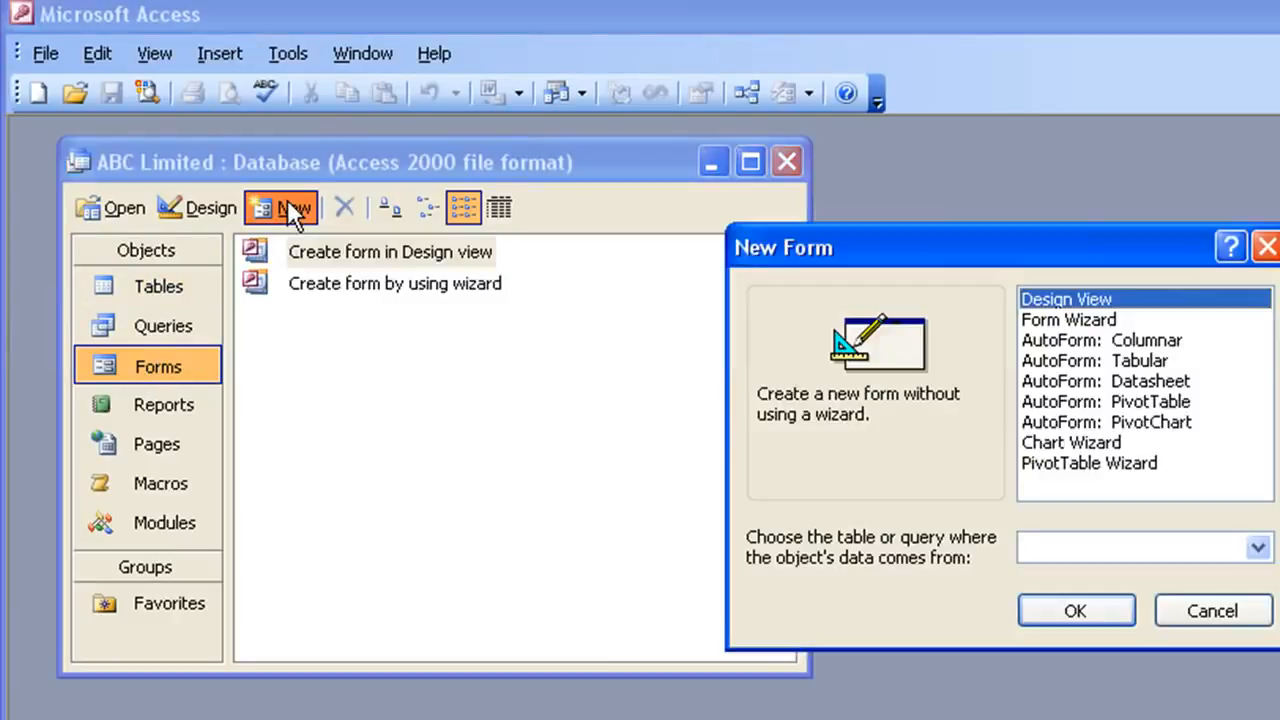
drag(939, 252, 614, 233)
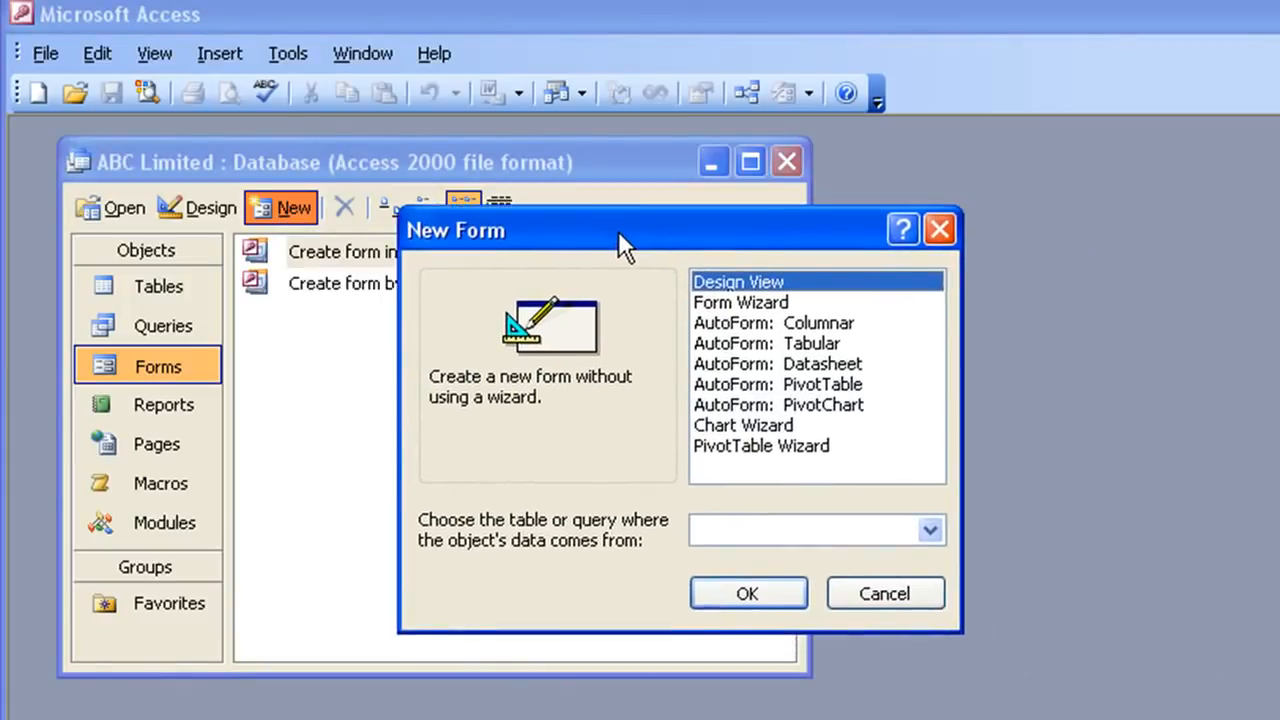
click(710, 303)
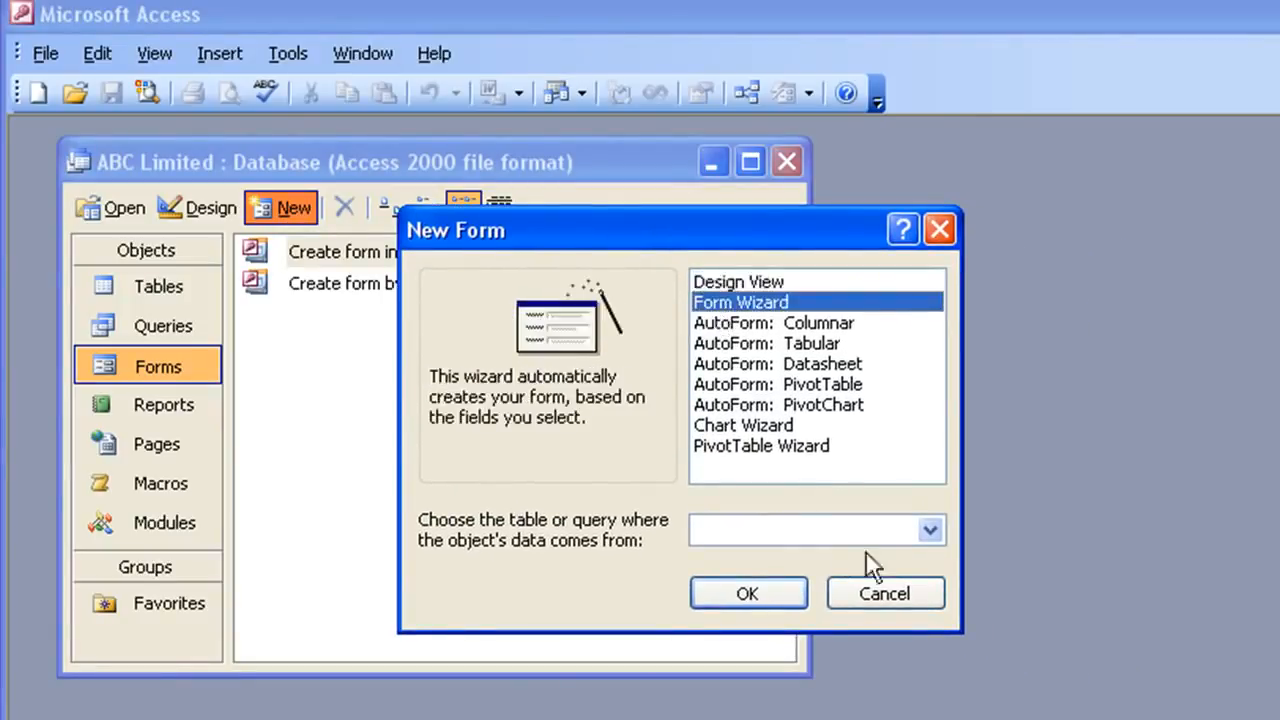
click(930, 532)
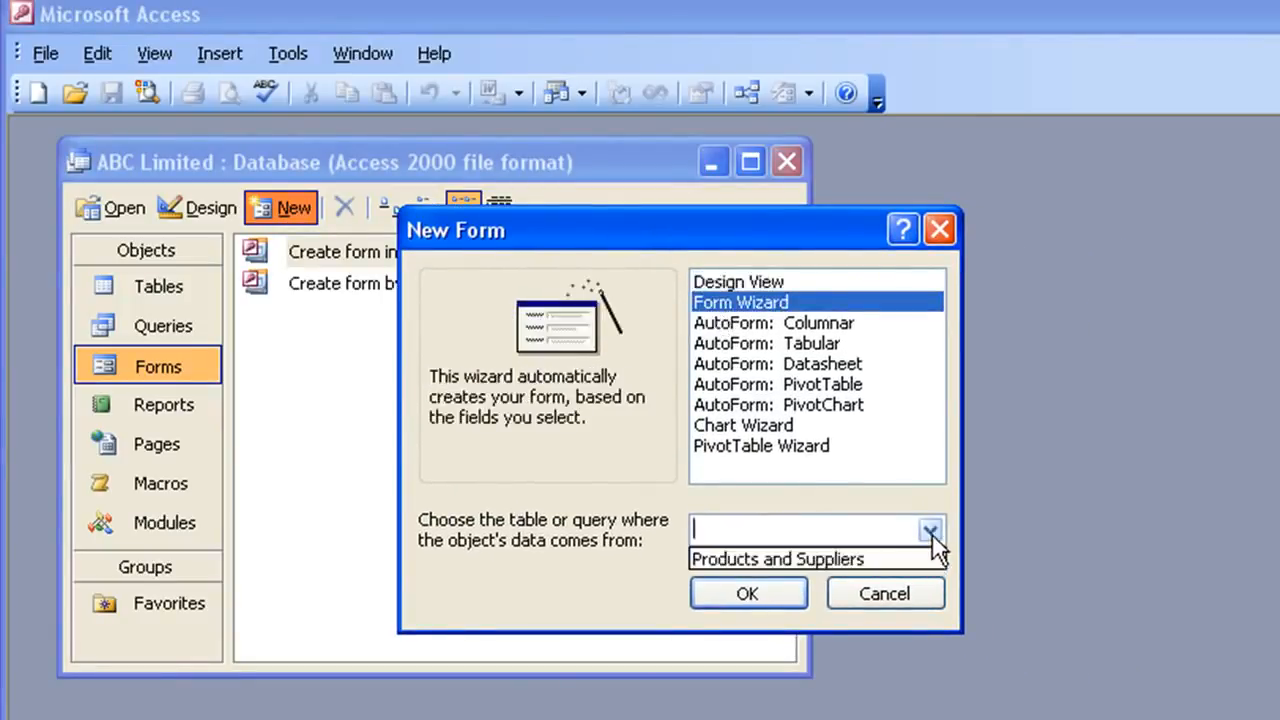
click(735, 557)
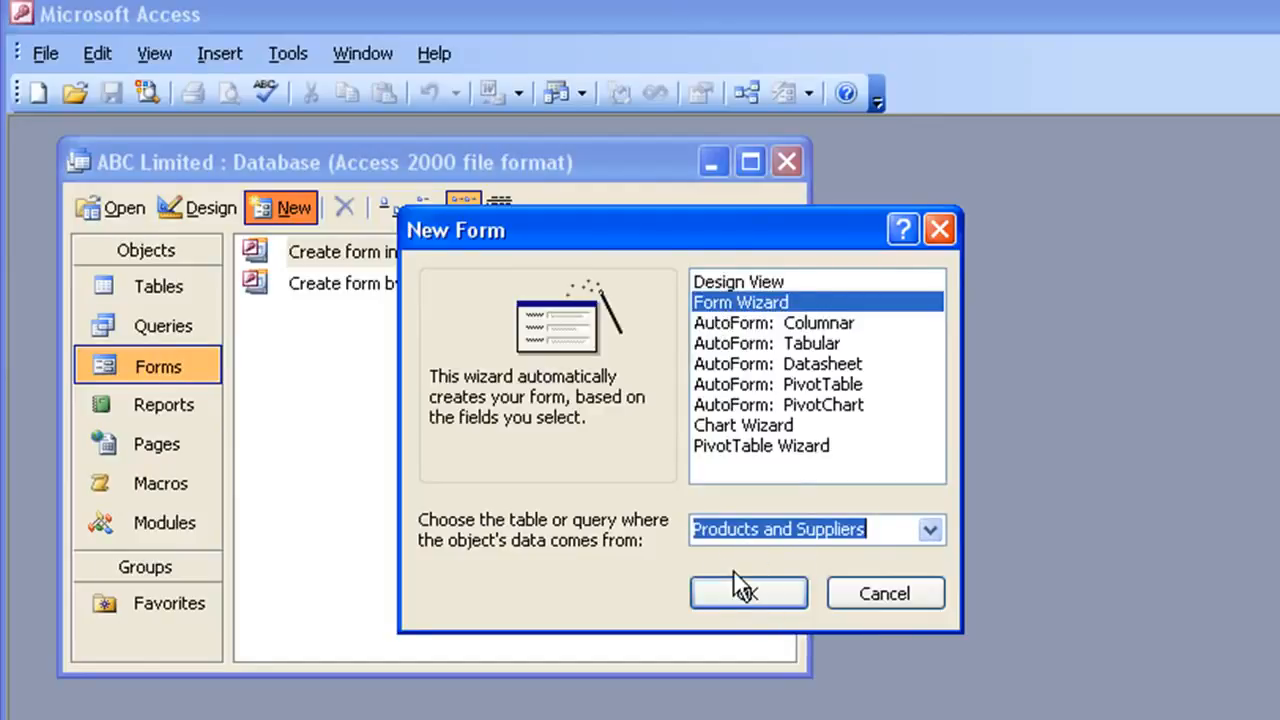
click(762, 593)
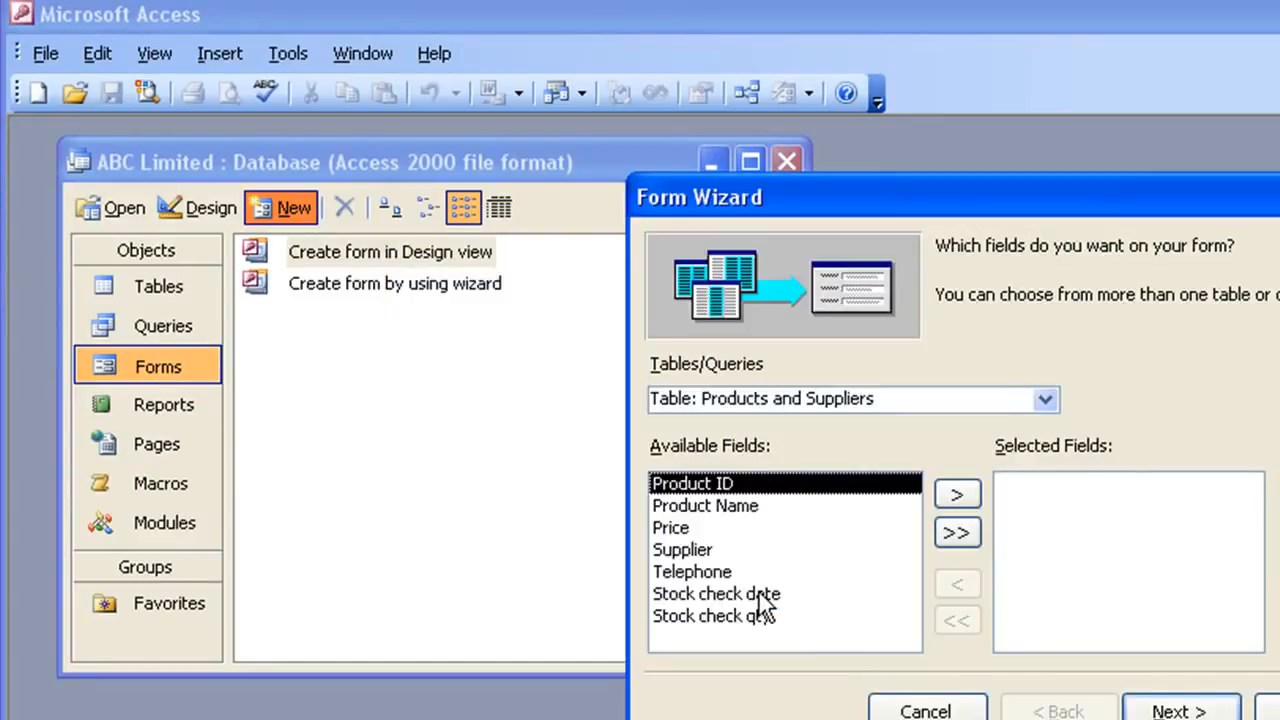
drag(943, 190, 750, 153)
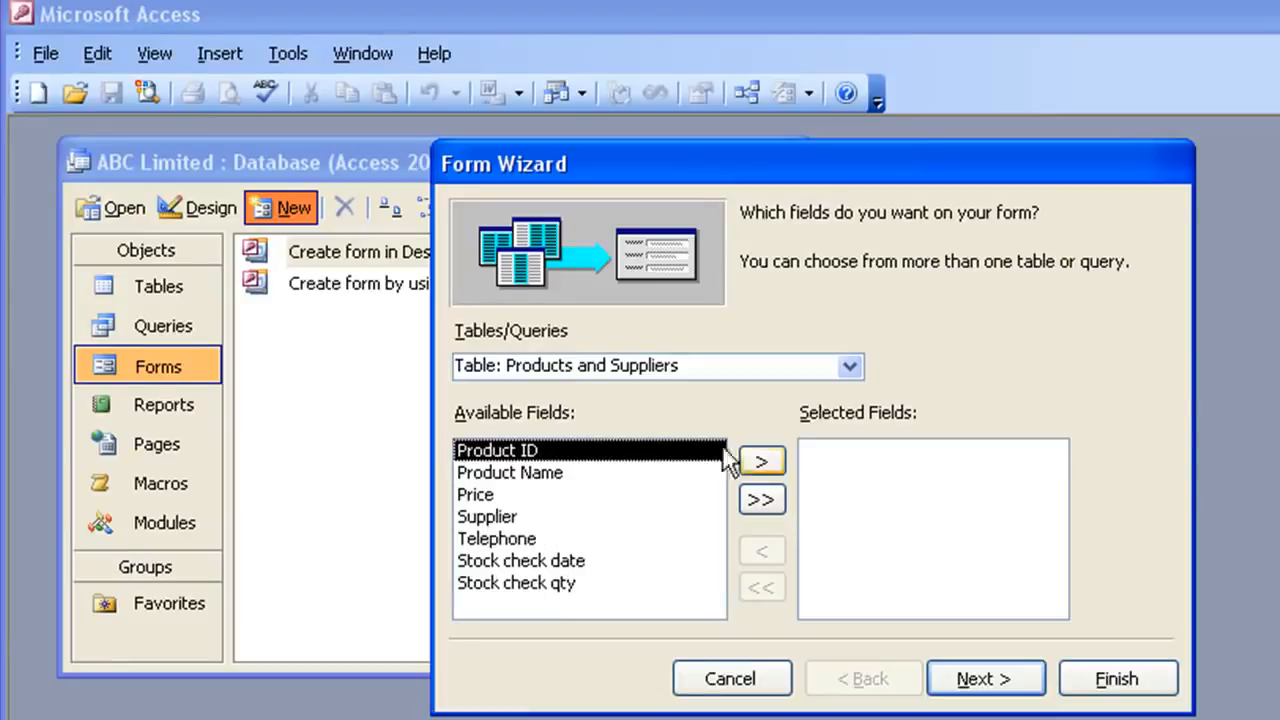
click(762, 507)
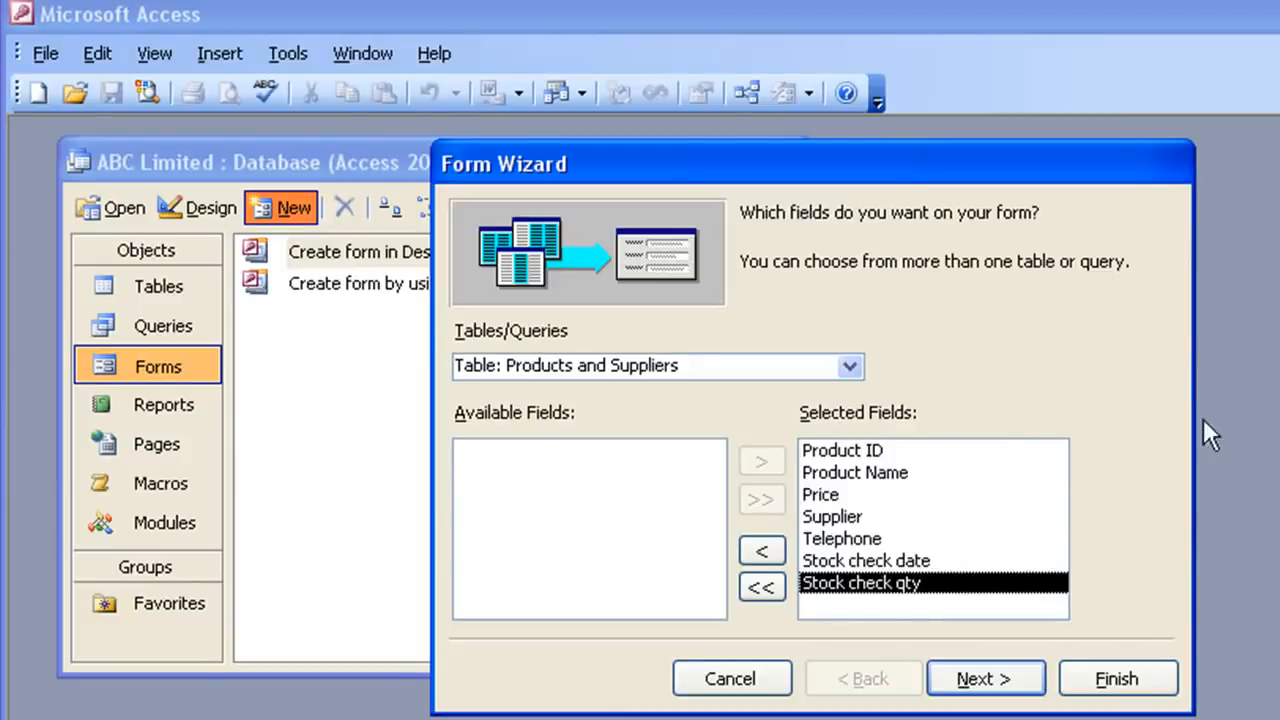
click(1133, 678)
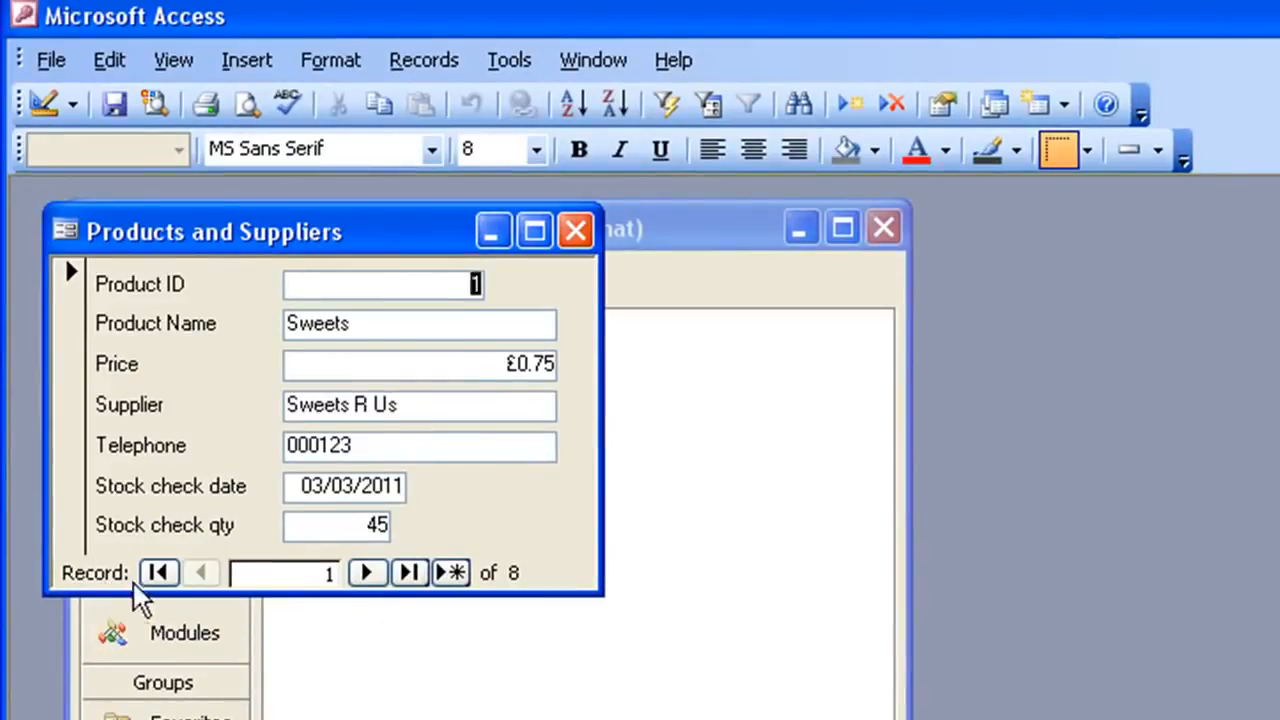
- Browse forwards and backwards through the records using the form's record navigation
click(367, 572)
click(367, 572)
click(367, 572)
click(367, 572)
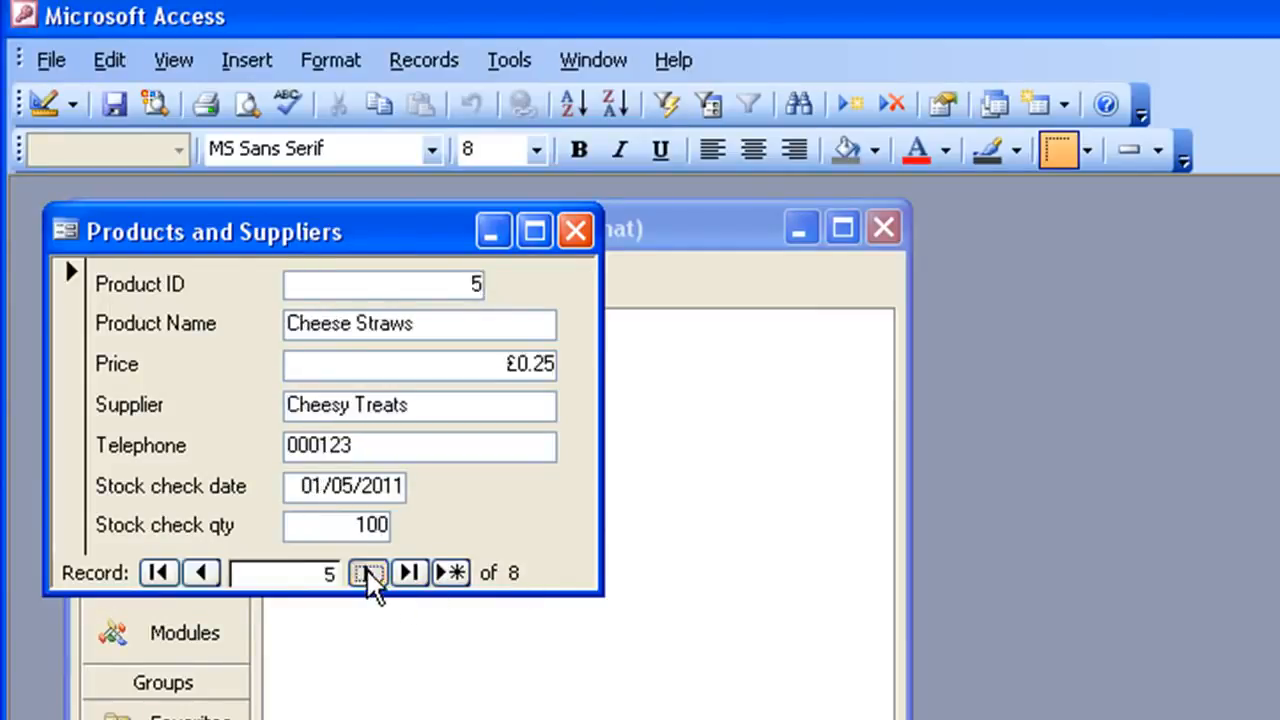
click(210, 575)
click(212, 576)
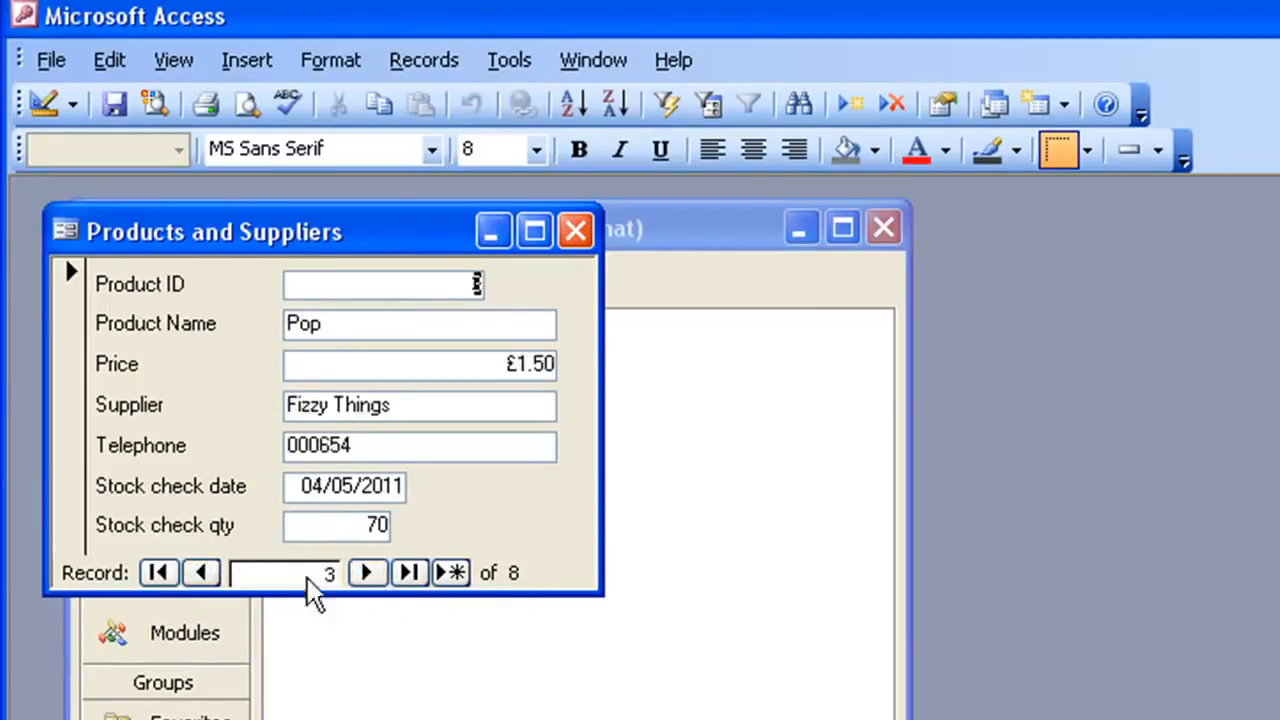
click(367, 572)
click(367, 572)
key(Page_Up)
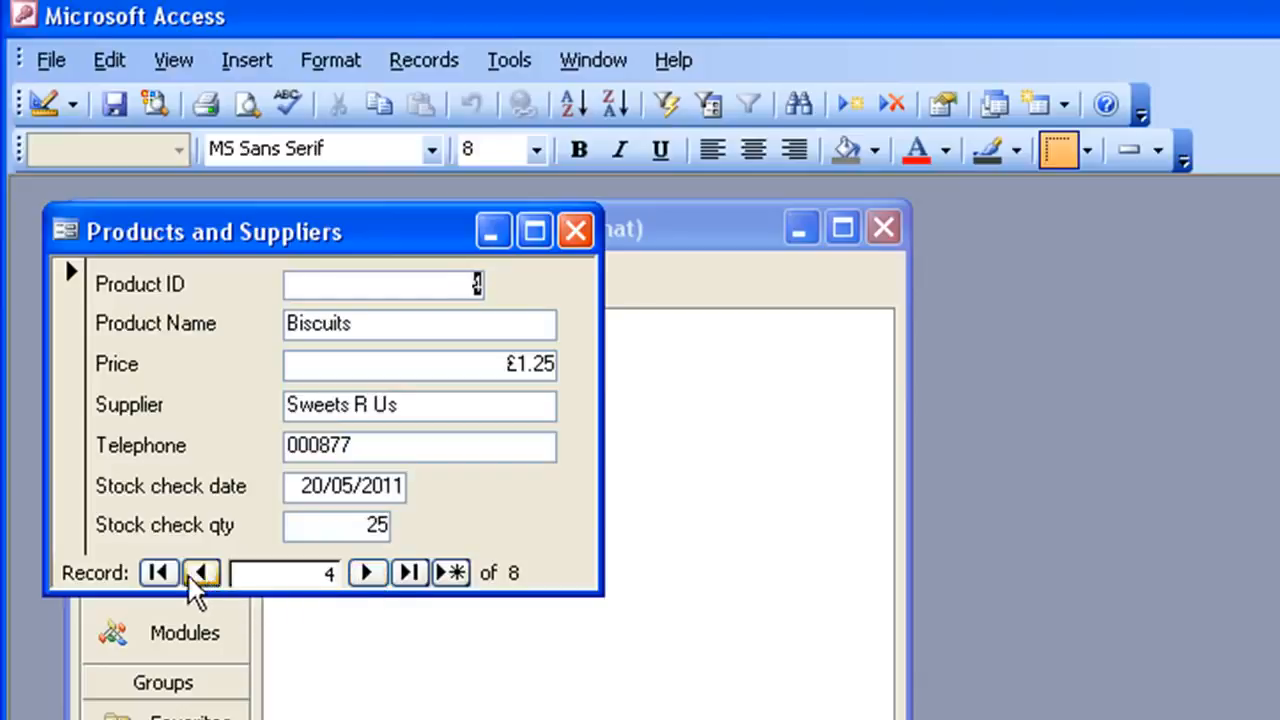
click(158, 572)
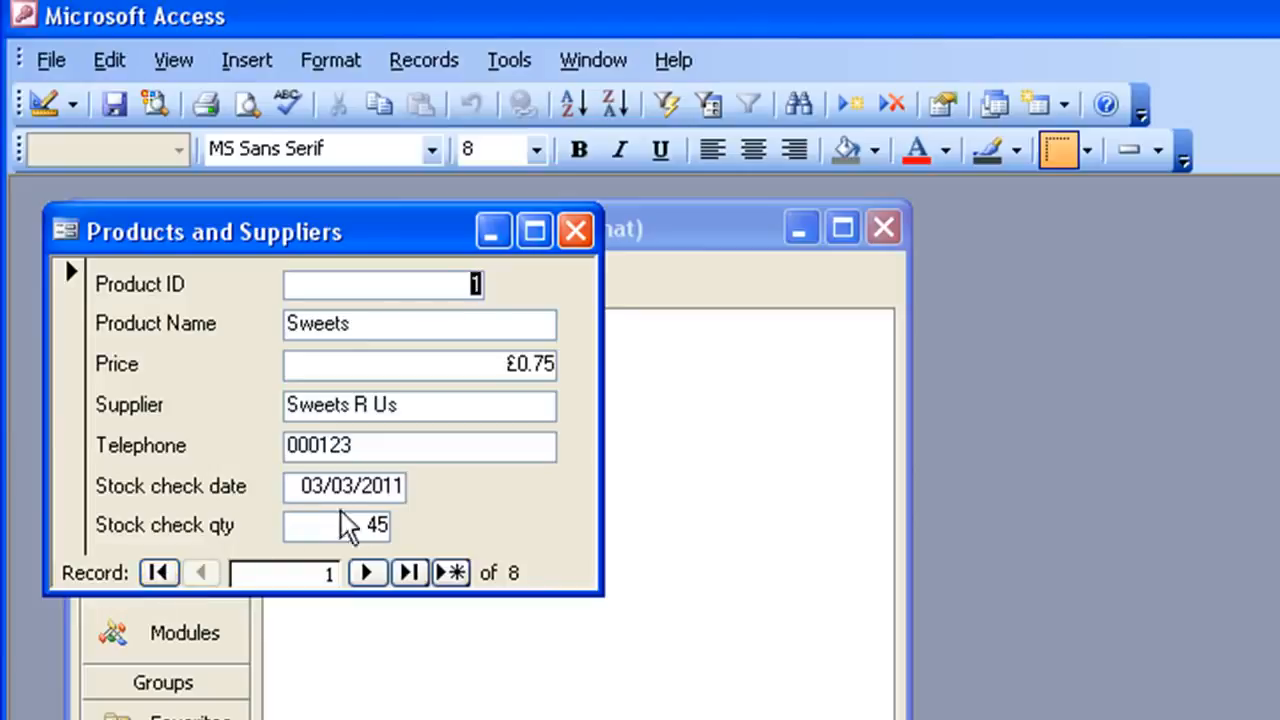
click(410, 573)
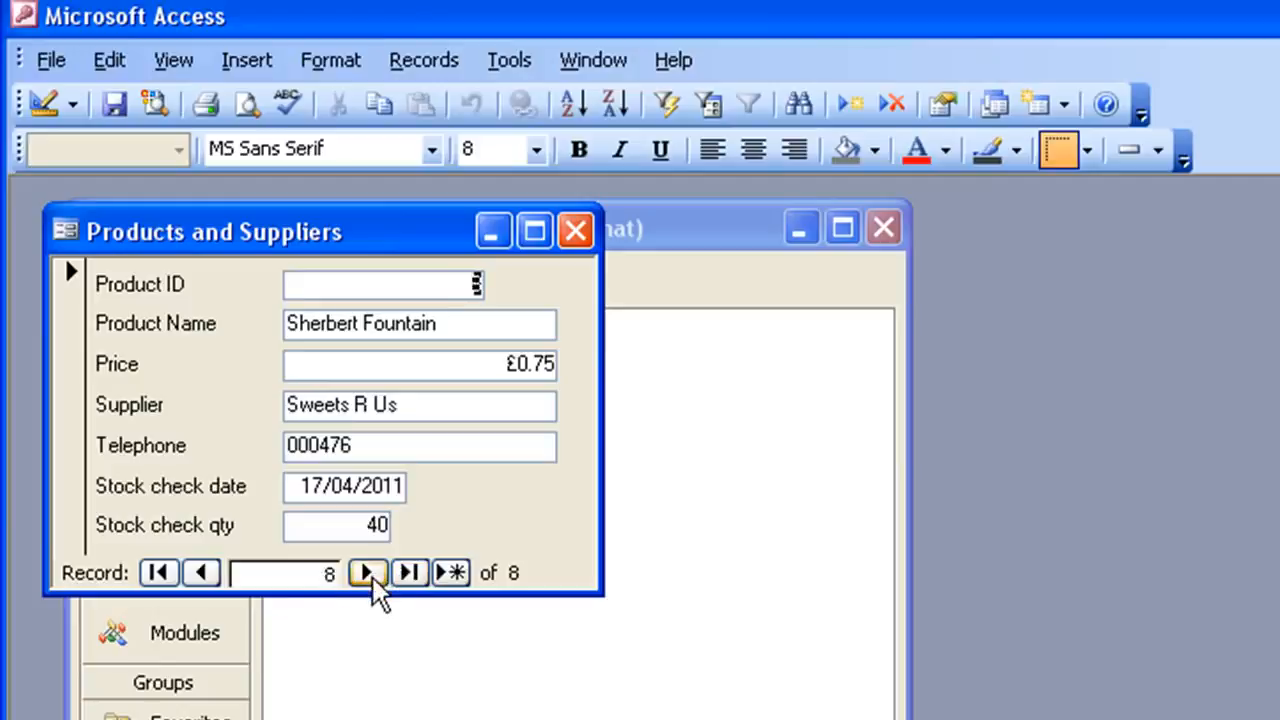
click(209, 583)
click(209, 583)
click(209, 583)
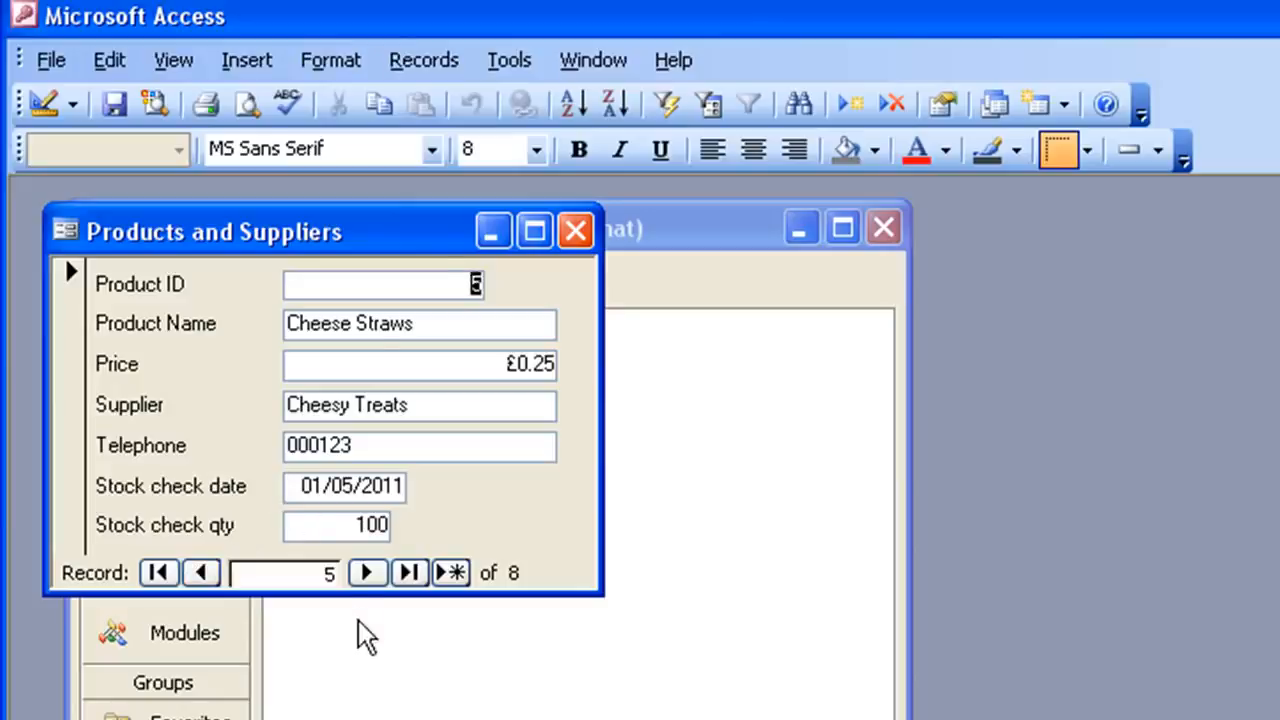
- Add a new record through the form for Cola Cubes at 0.85 from Fizzy Things with a telephone number, checked 5/5, quantity 25
click(451, 573)
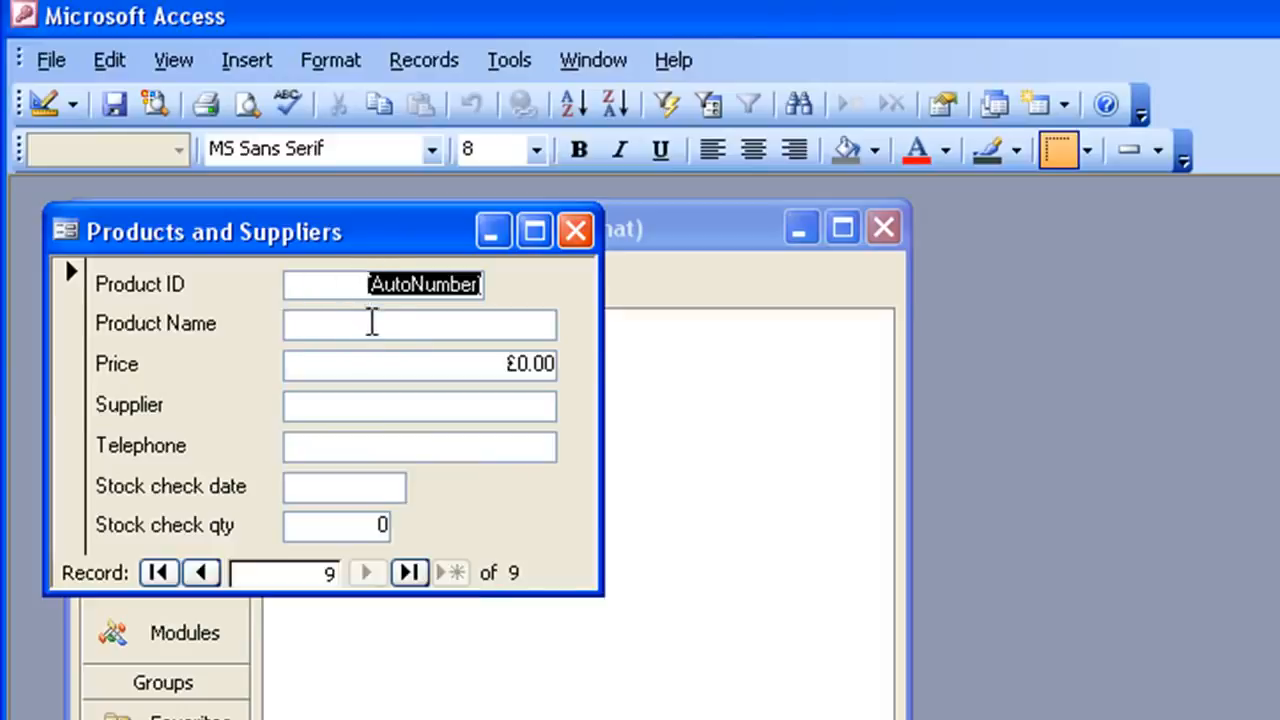
click(372, 323)
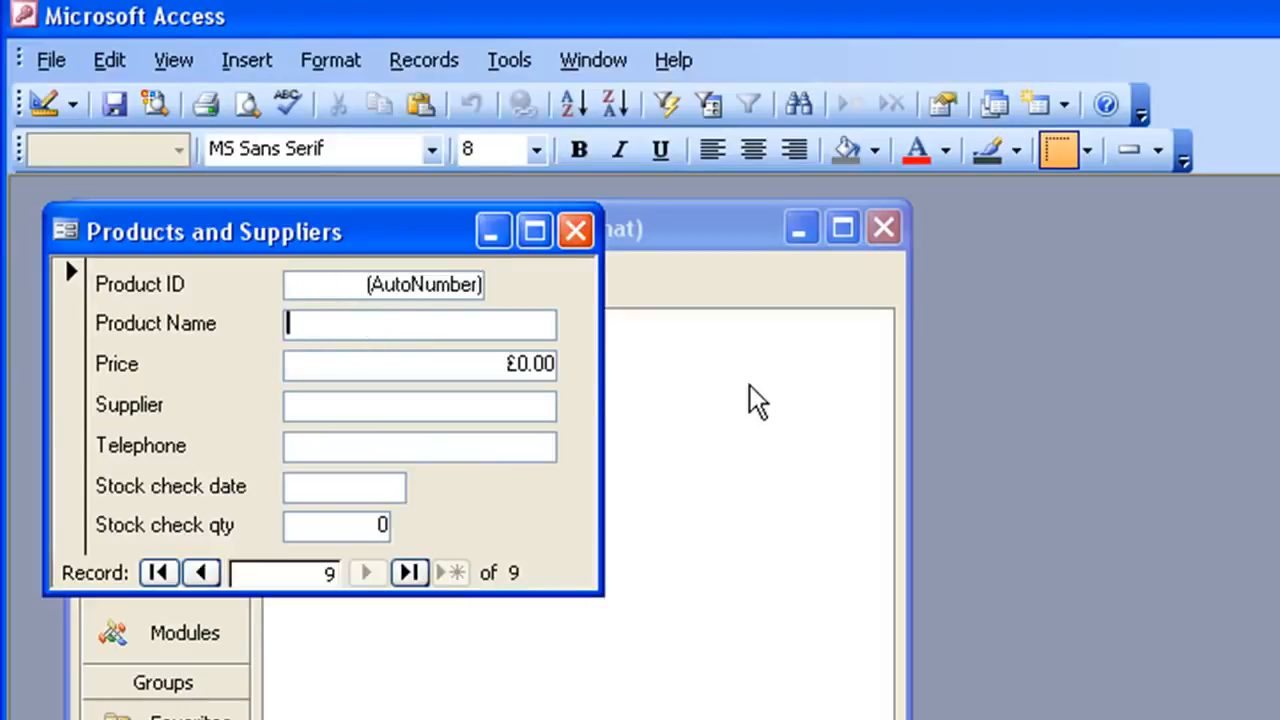
text(Cola )
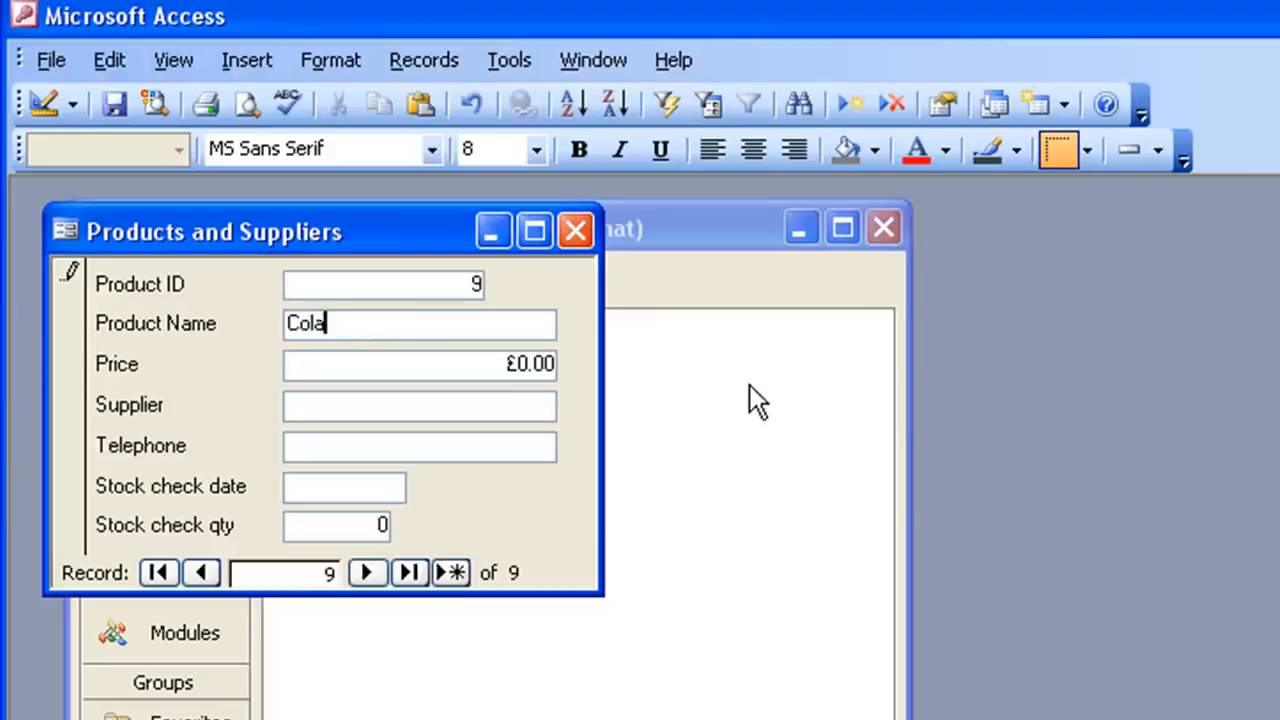
text(Cubes)
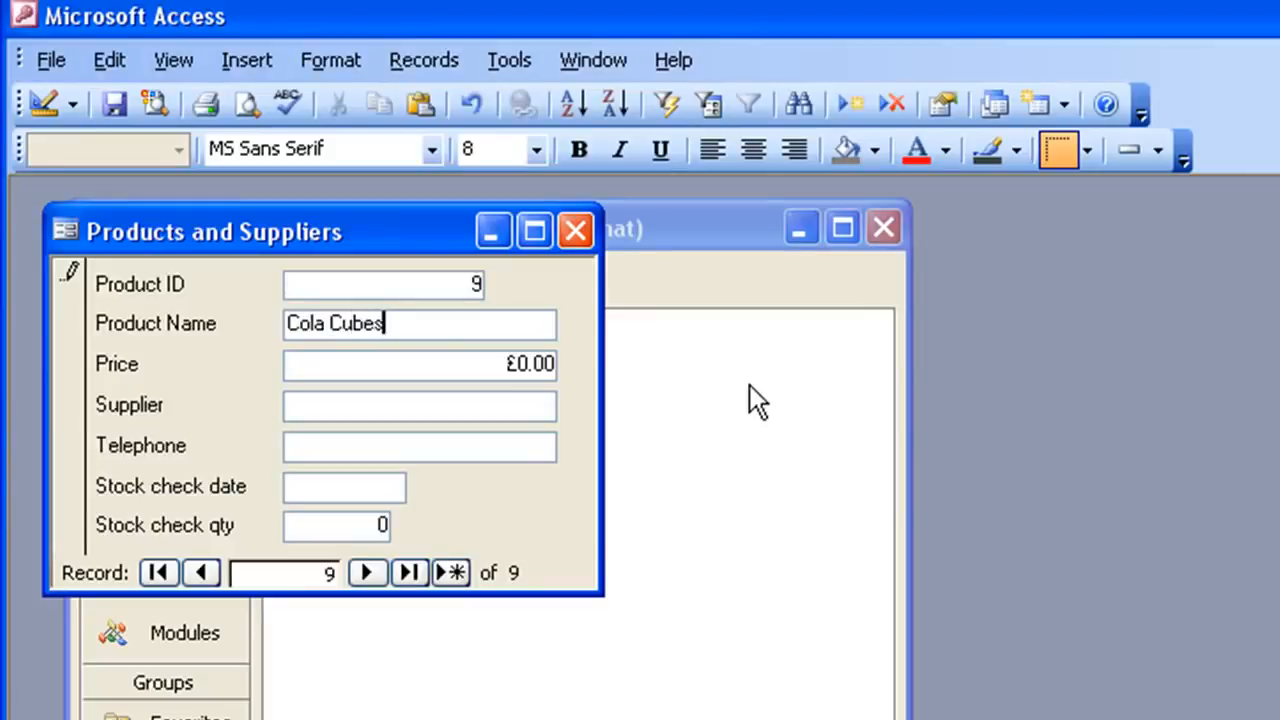
key(Tab)
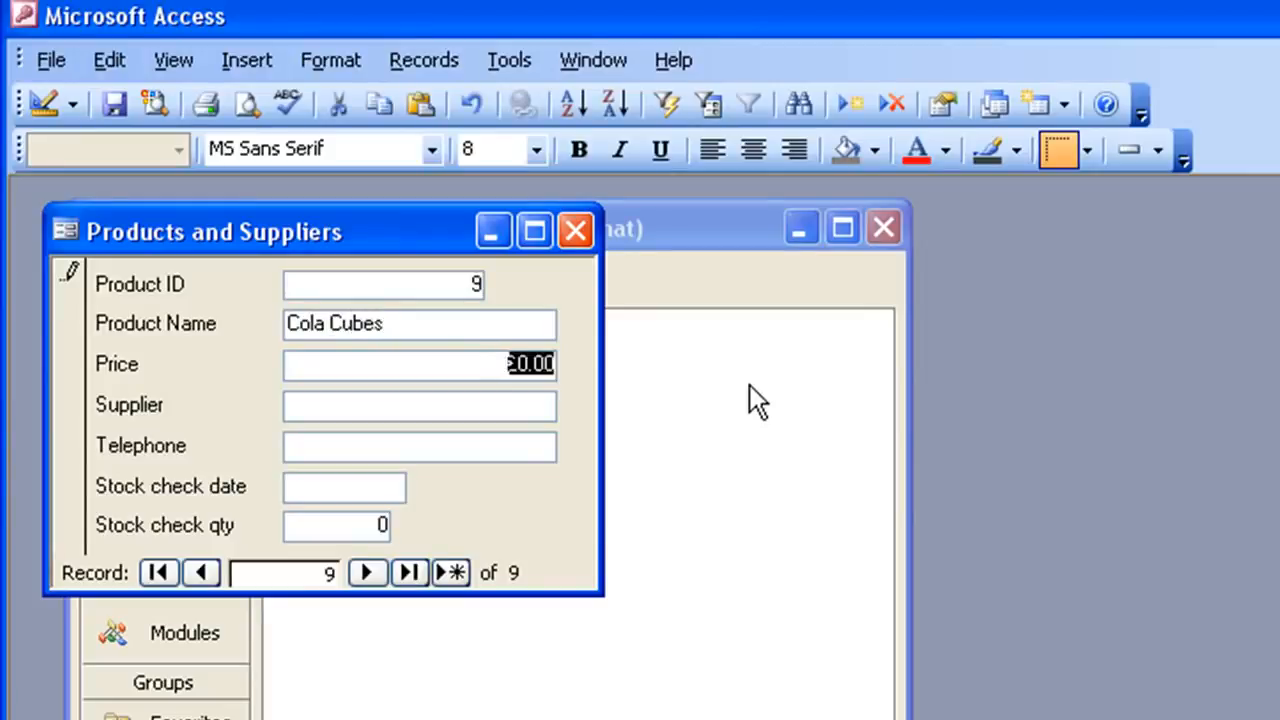
text(.85)
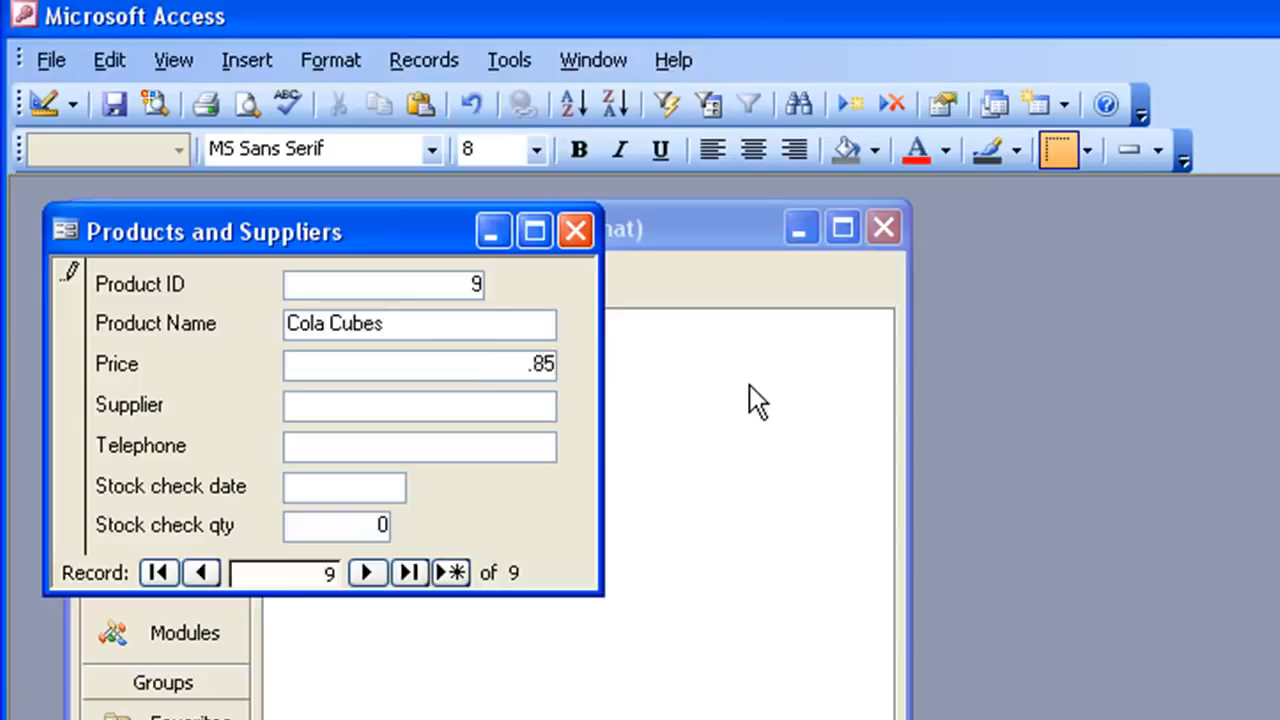
key(Tab)
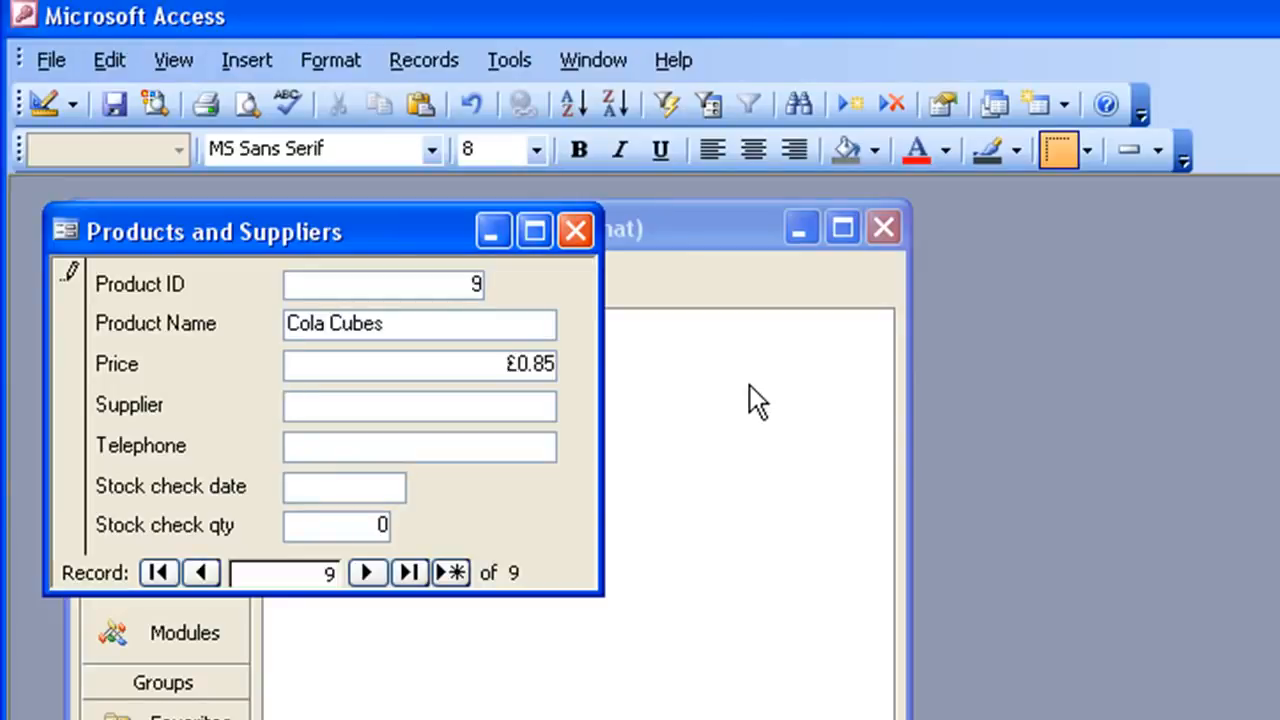
text(Fizzy )
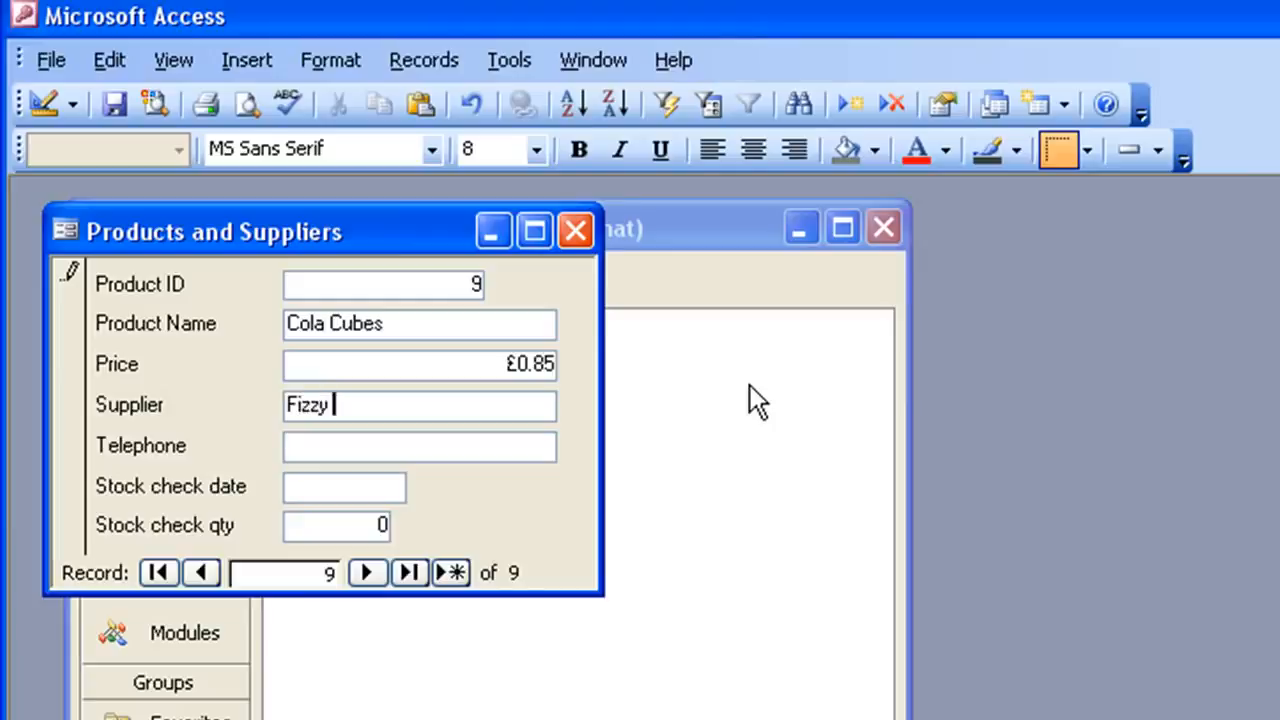
text(Things)
key(Tab)
text(000654)
key(Tab)
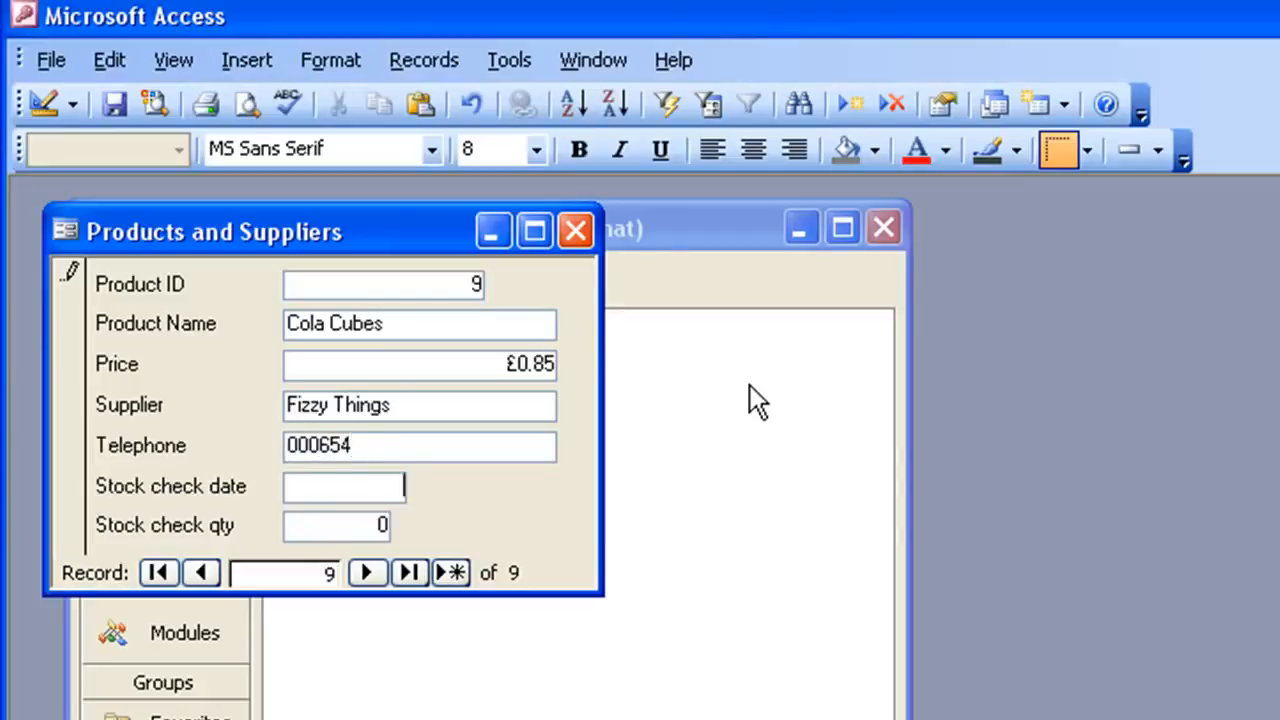
text(5/5)
key(Tab)
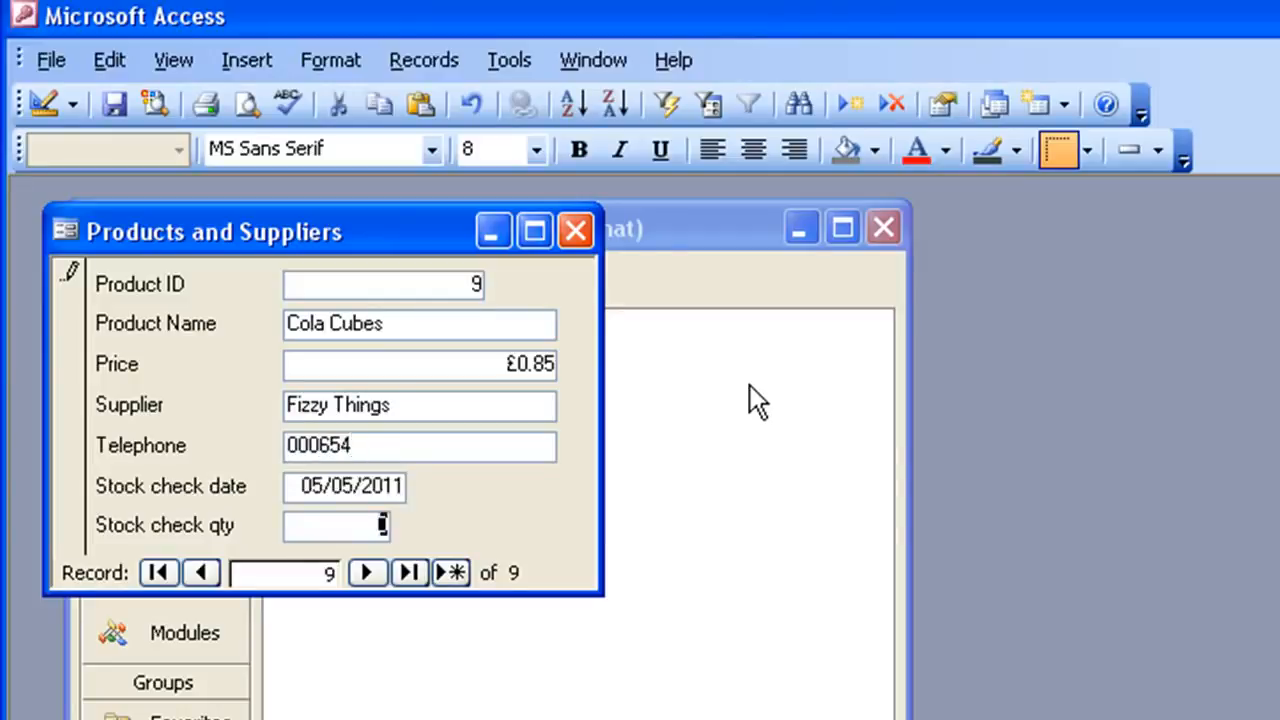
text(25)
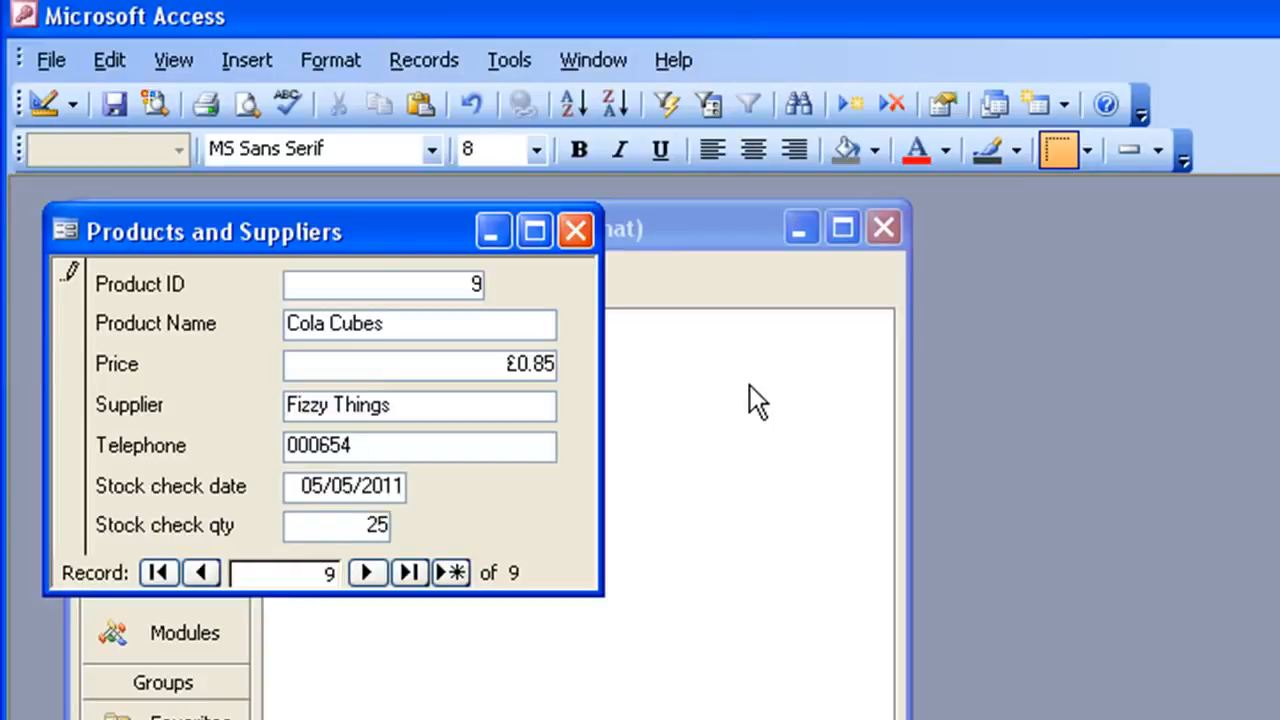
key(Tab)
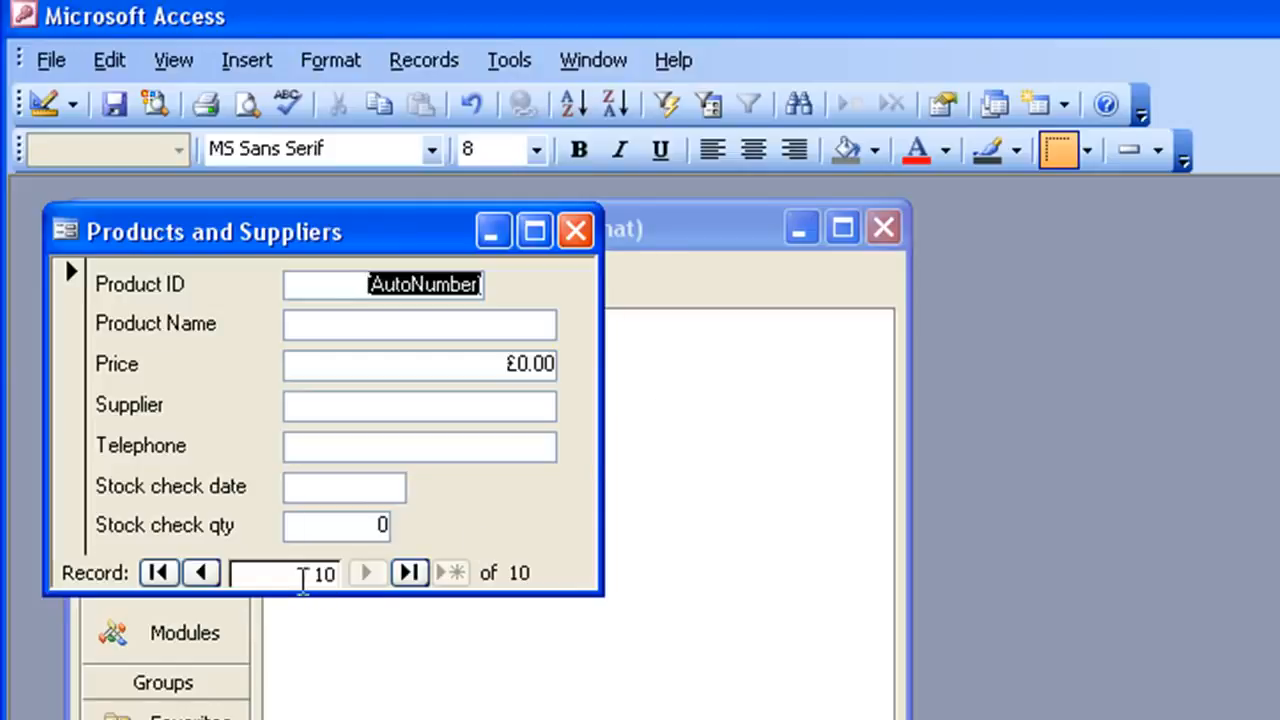
- Return to the Cola Cubes record, change its stock check quantity to 30, and refresh the records
click(203, 575)
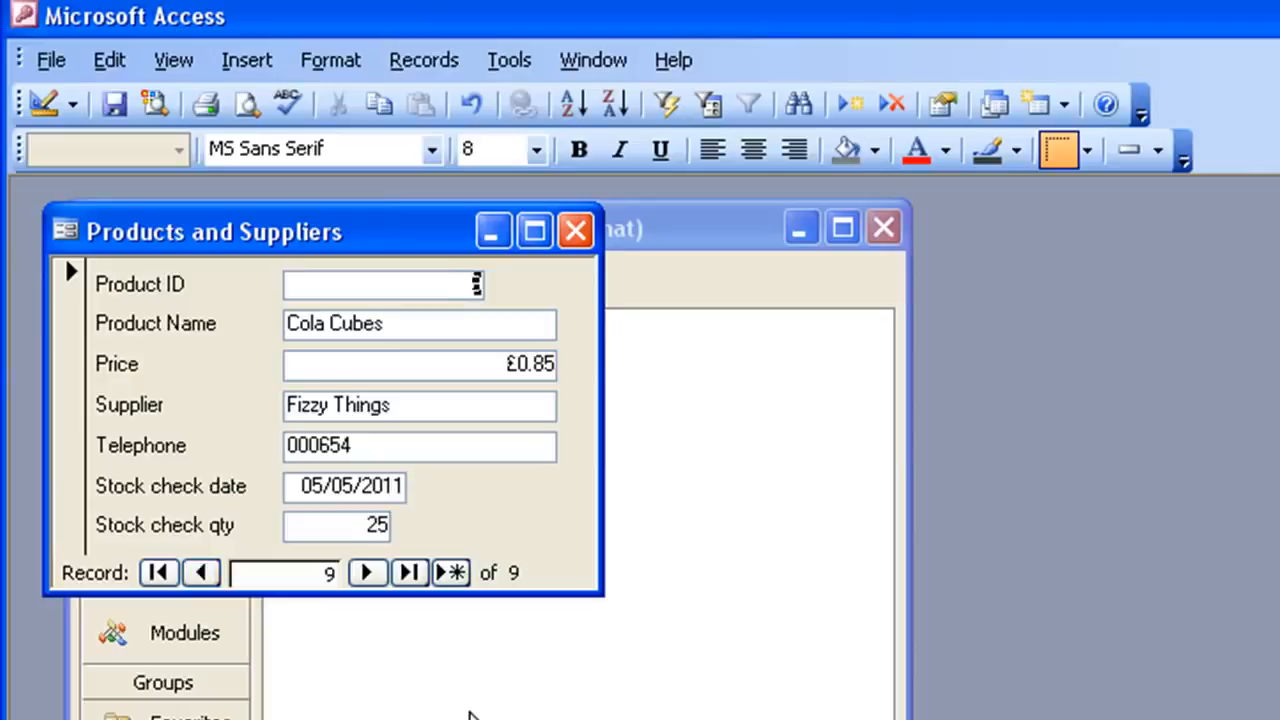
click(336, 527)
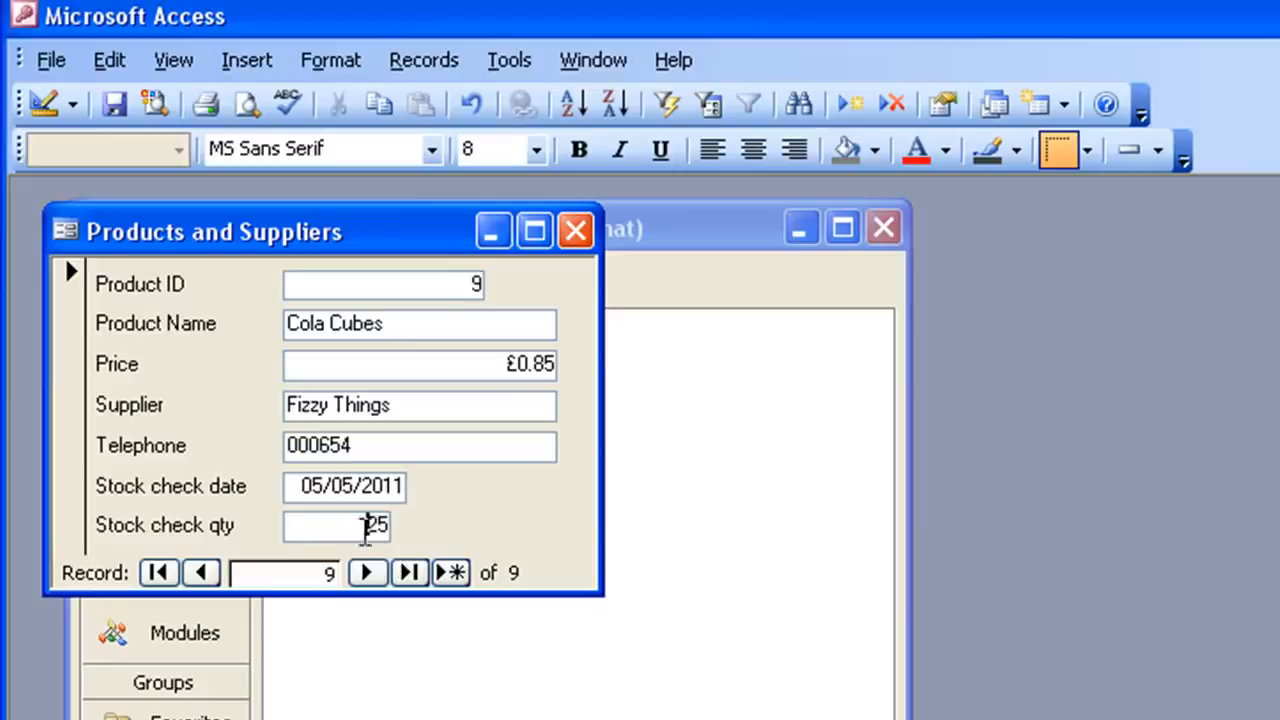
double_click(366, 527)
text(3)
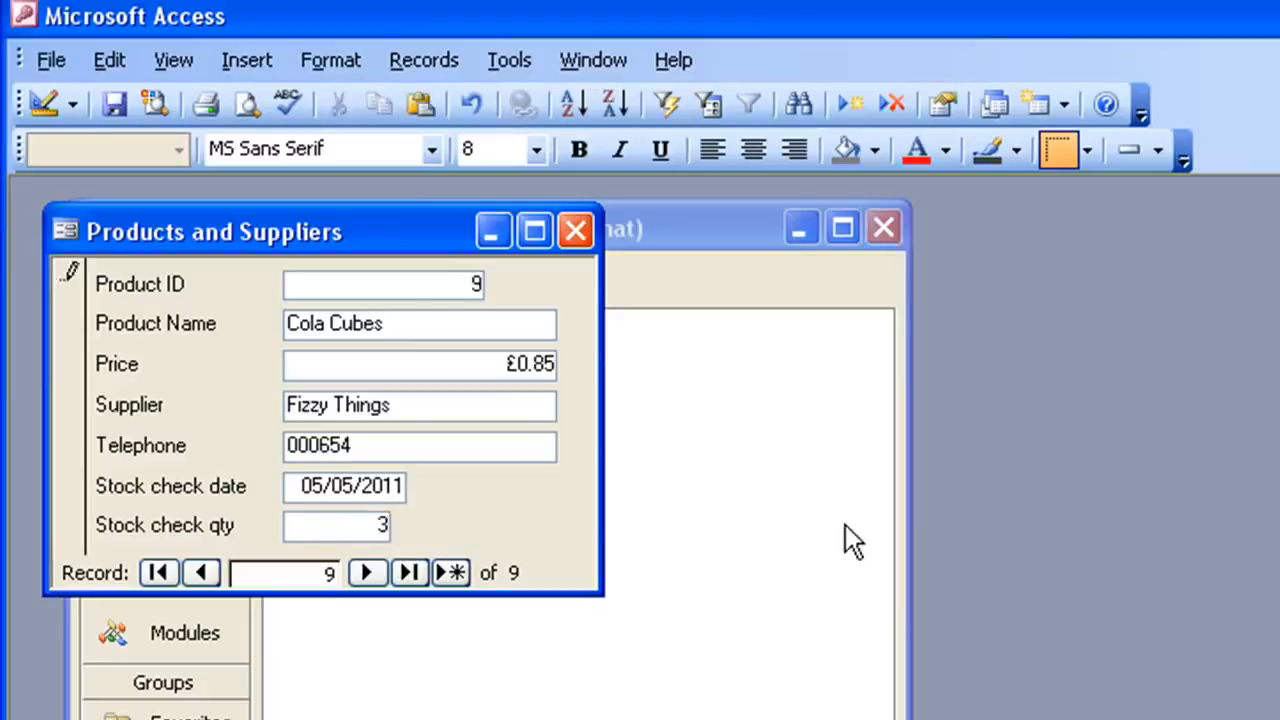
text(0)
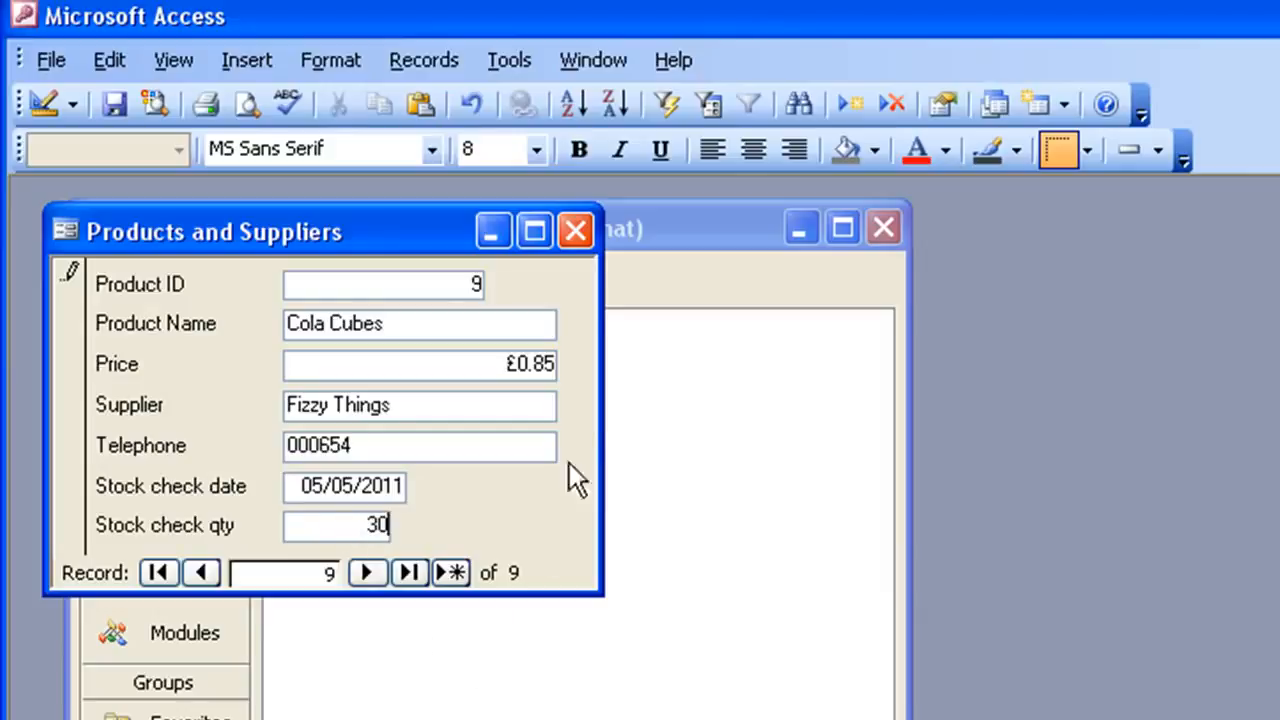
click(438, 60)
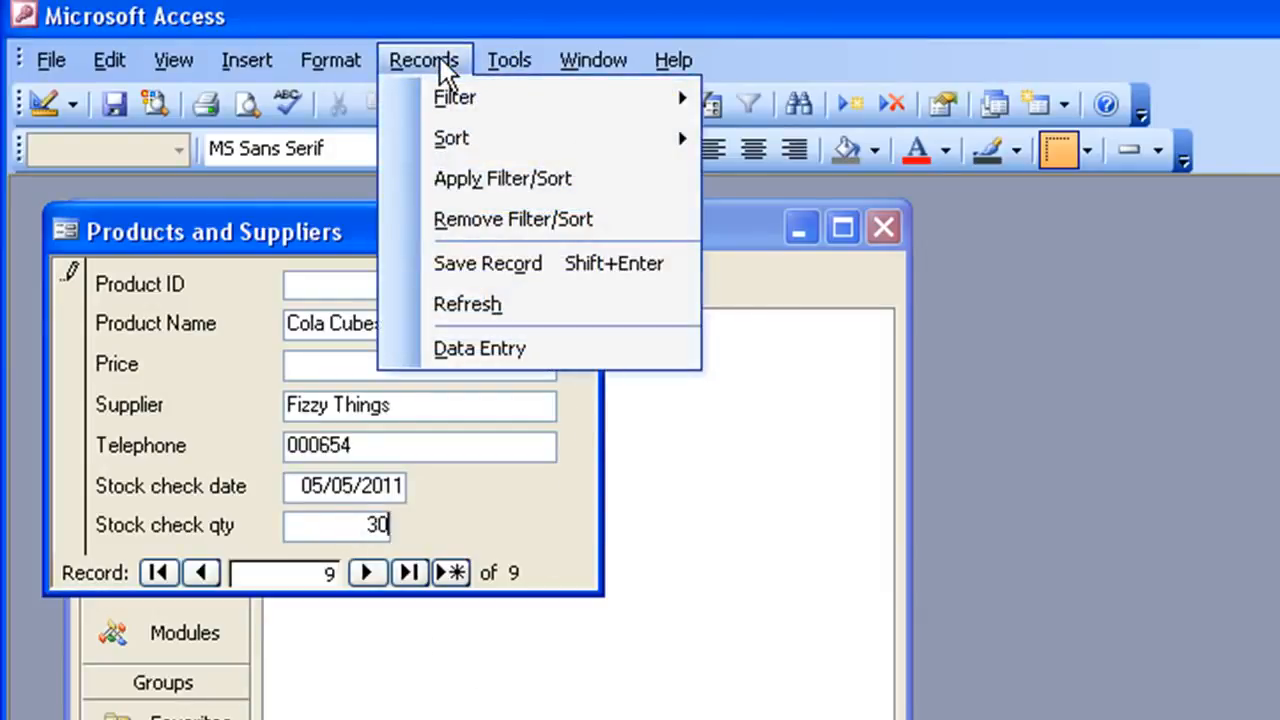
click(497, 312)
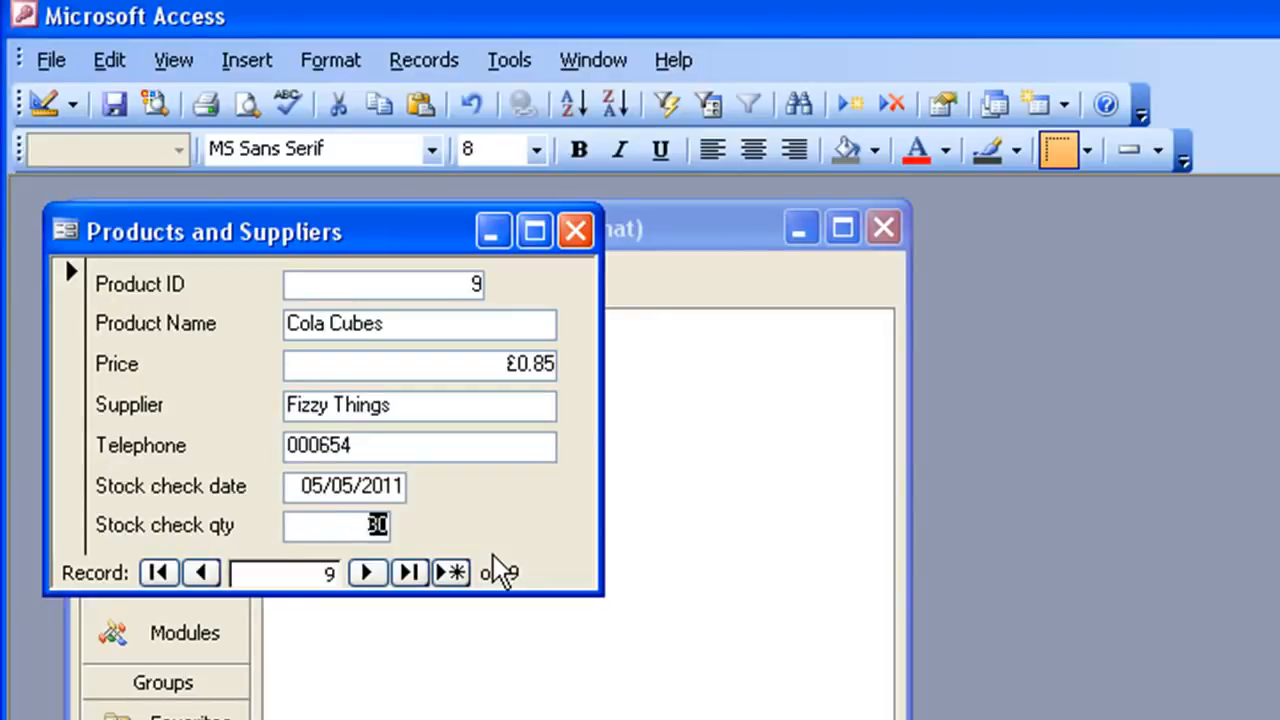
- Close the form and open the Products and Suppliers table to check the records, then close it
click(576, 232)
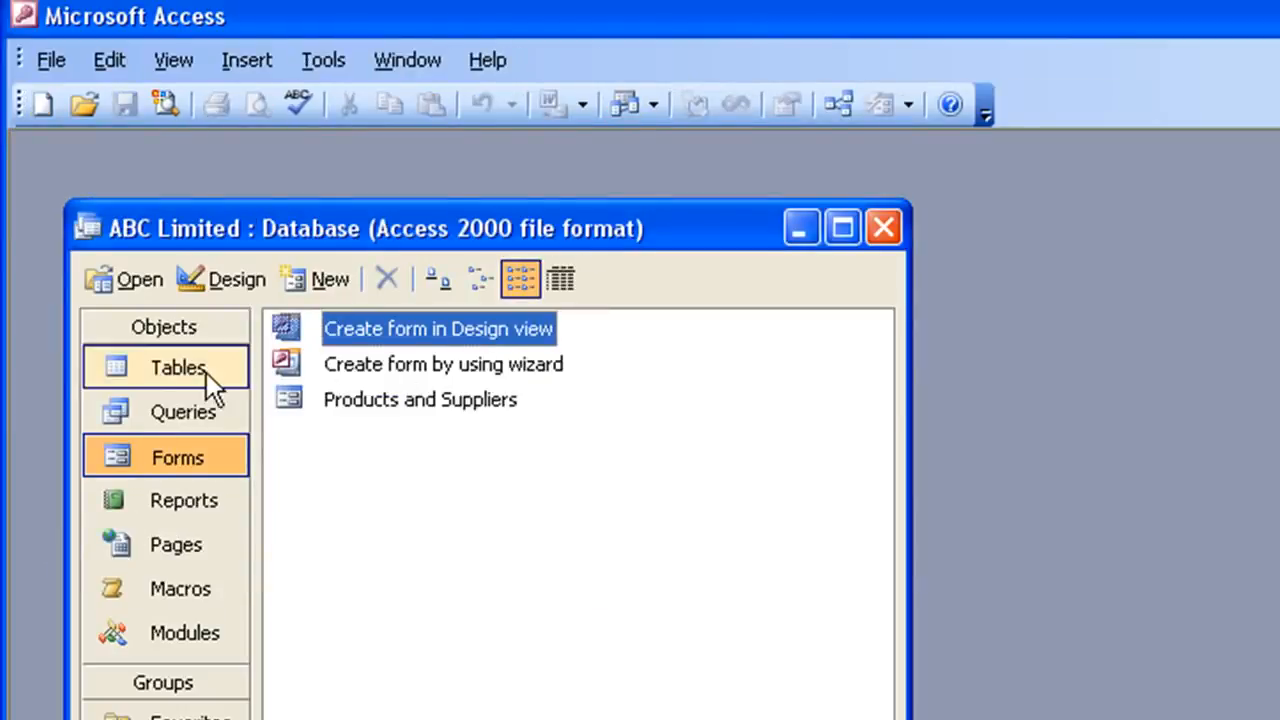
click(174, 372)
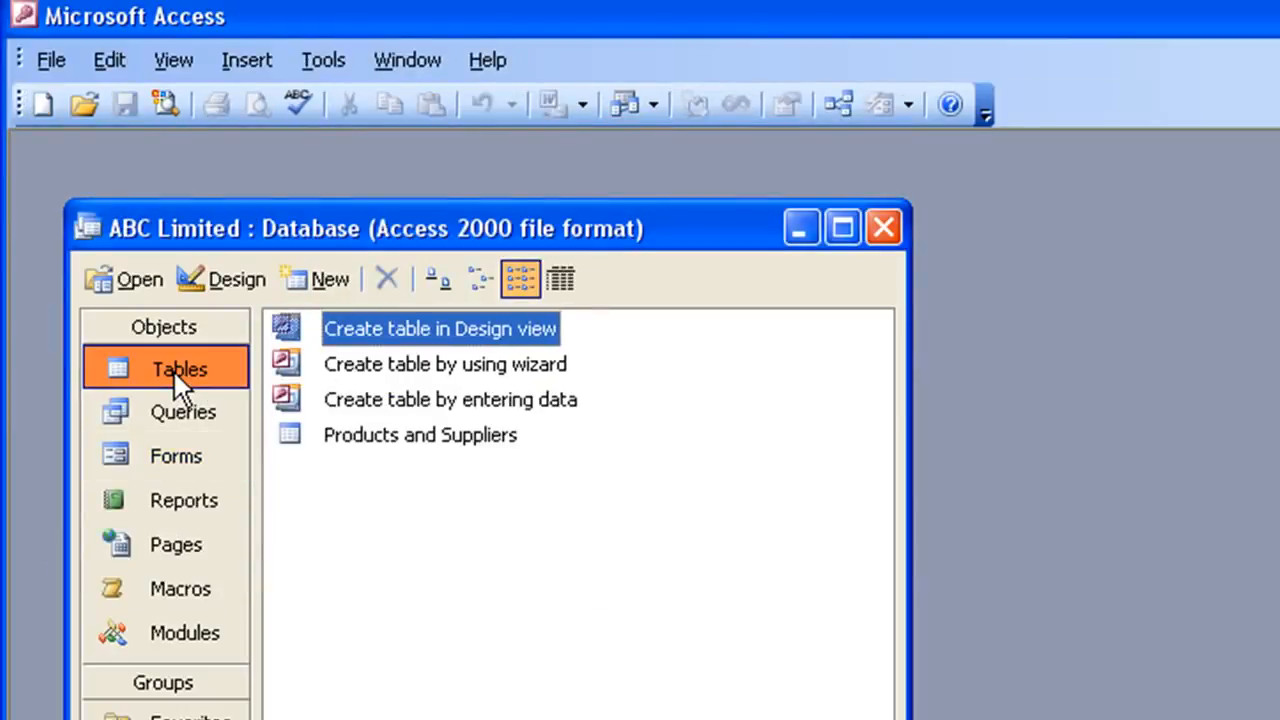
double_click(317, 441)
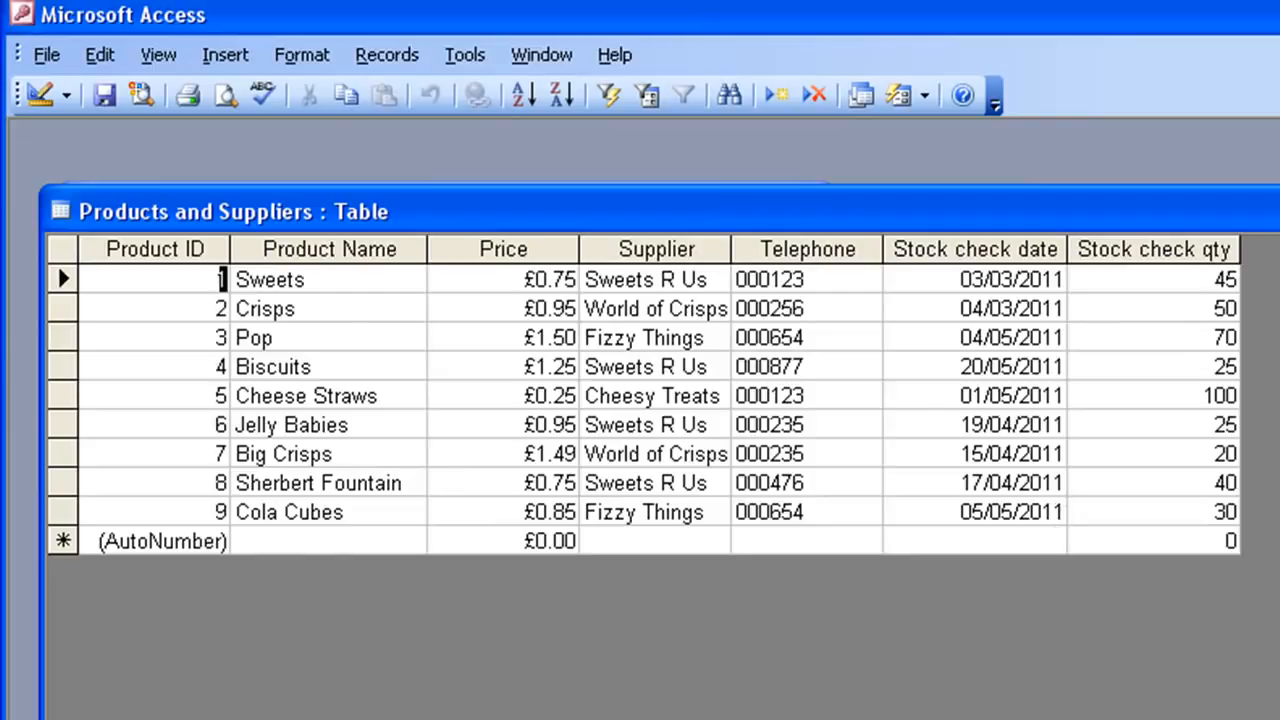
click(1279, 211)
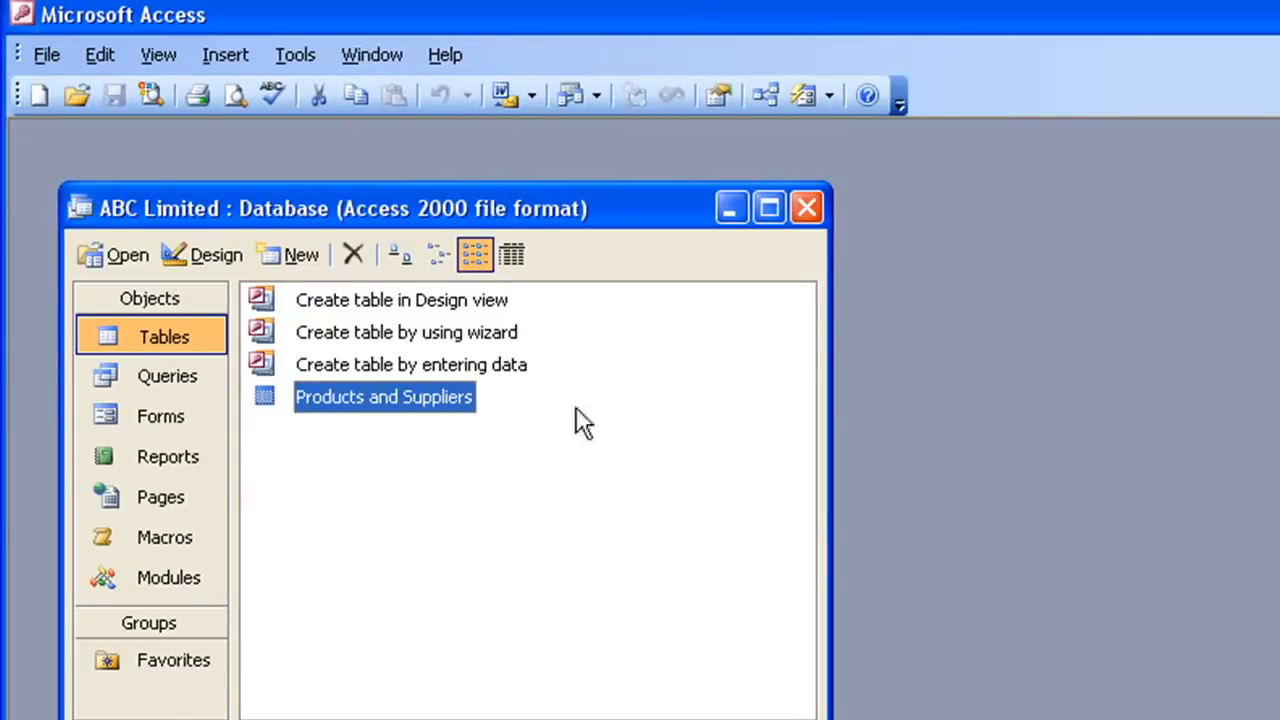
- Create a new query in Design View and add the Products and Suppliers table to it
click(115, 421)
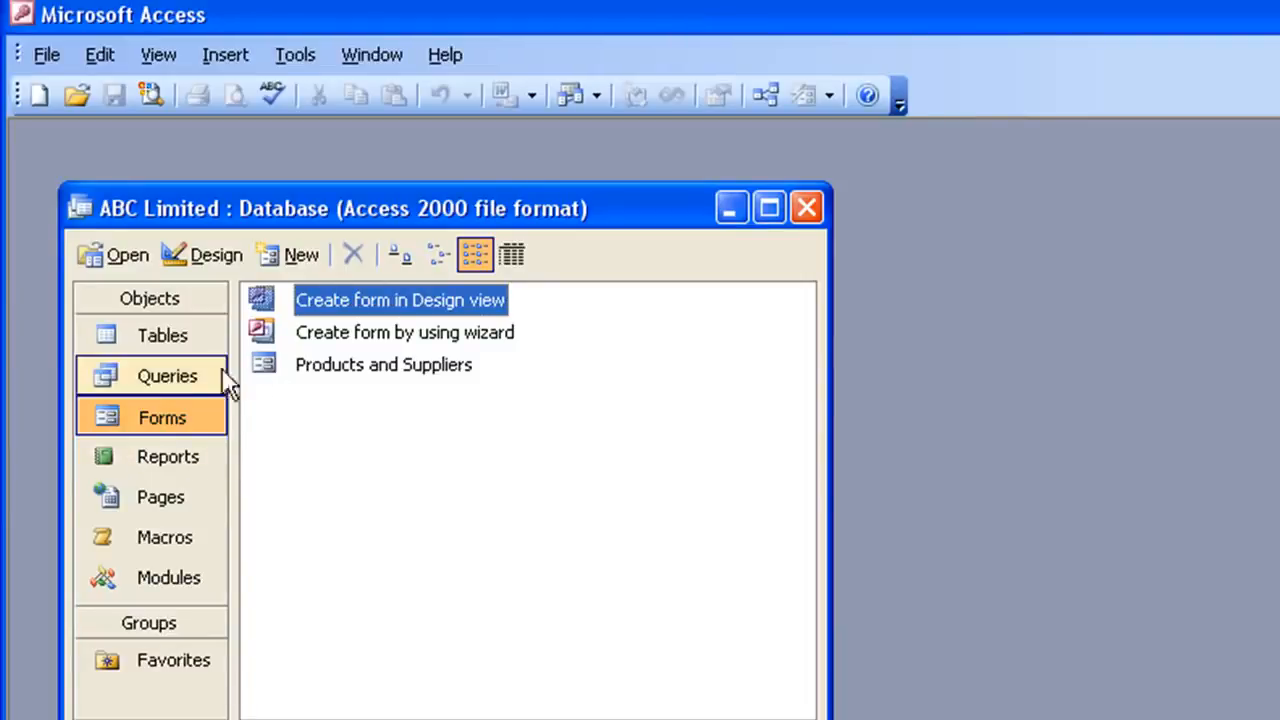
click(167, 380)
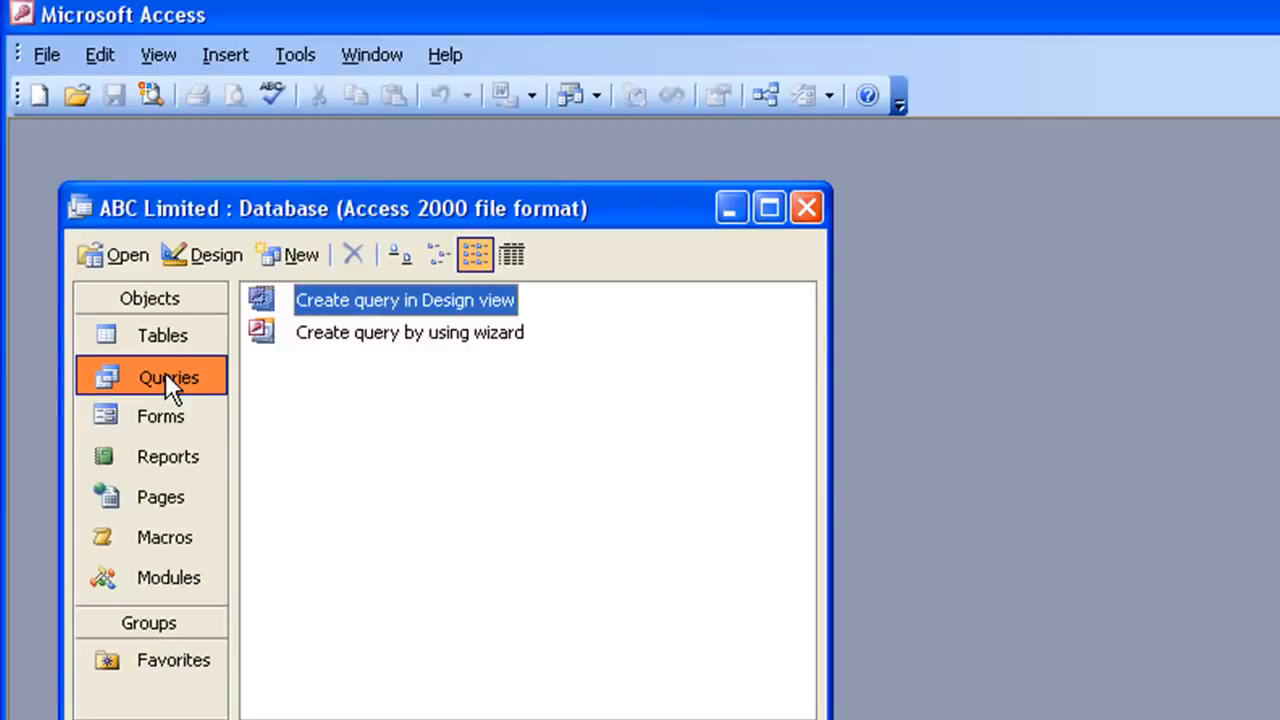
click(291, 251)
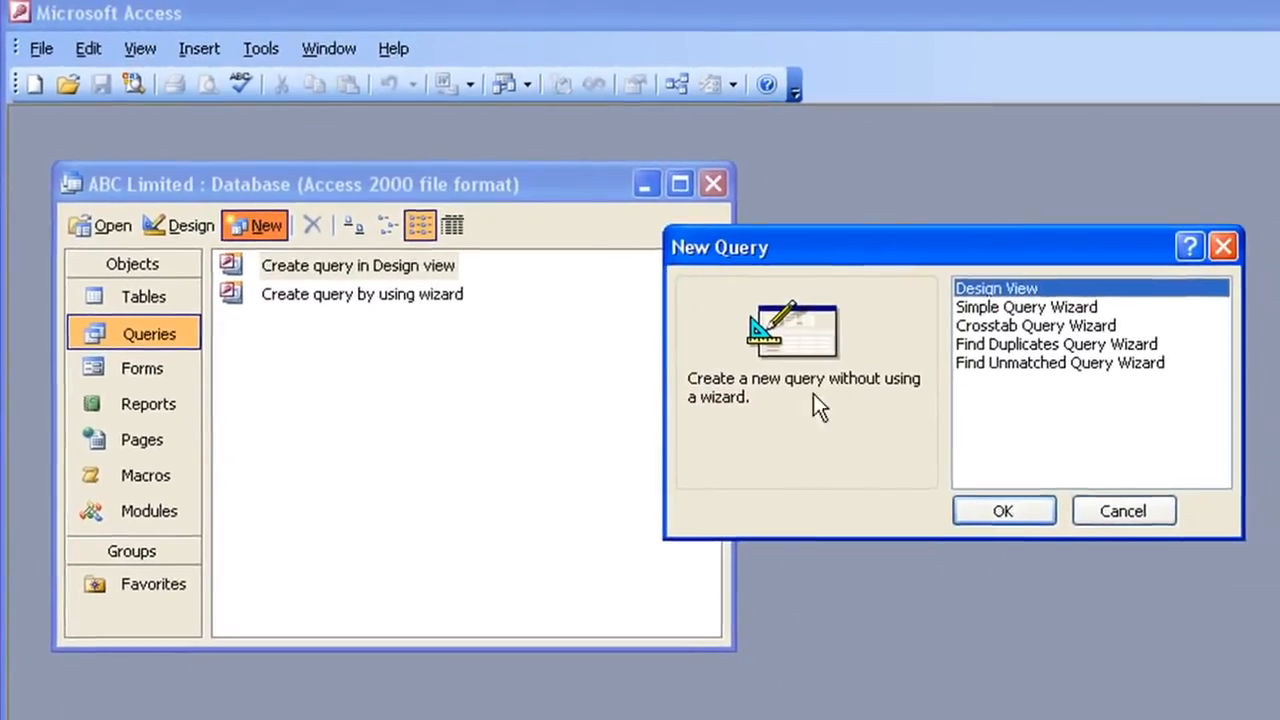
click(1000, 508)
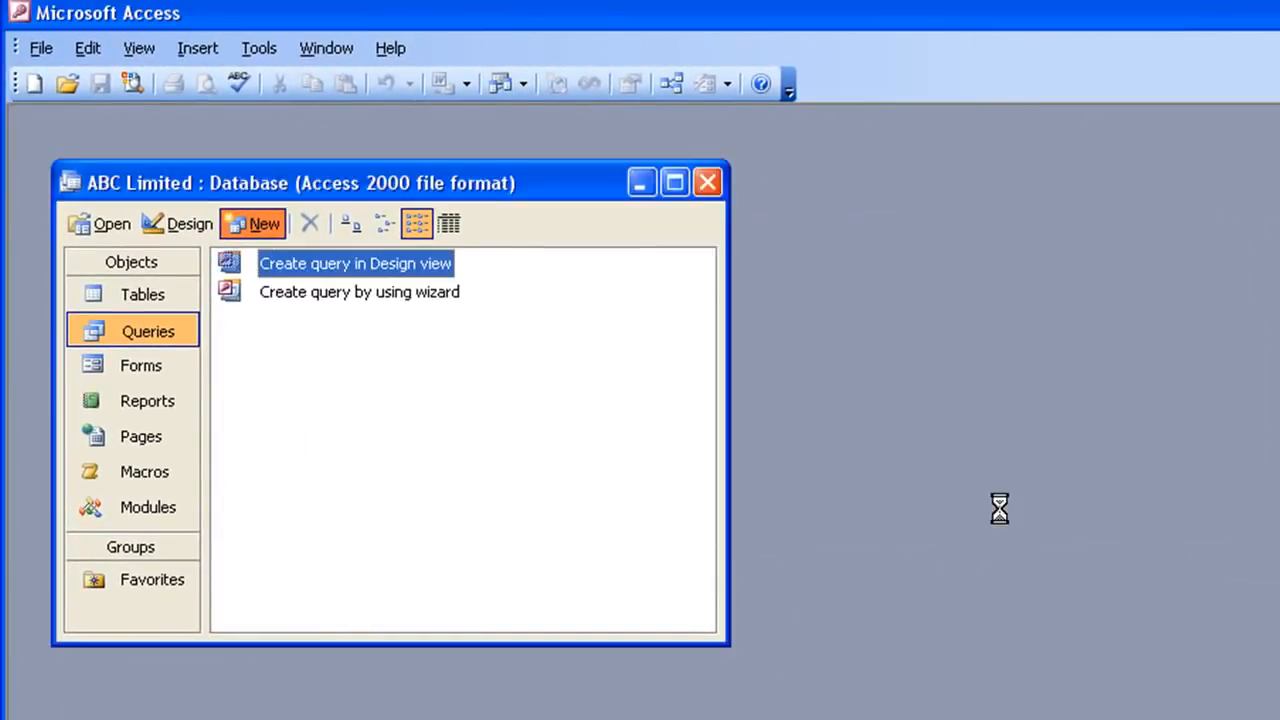
drag(986, 445, 891, 445)
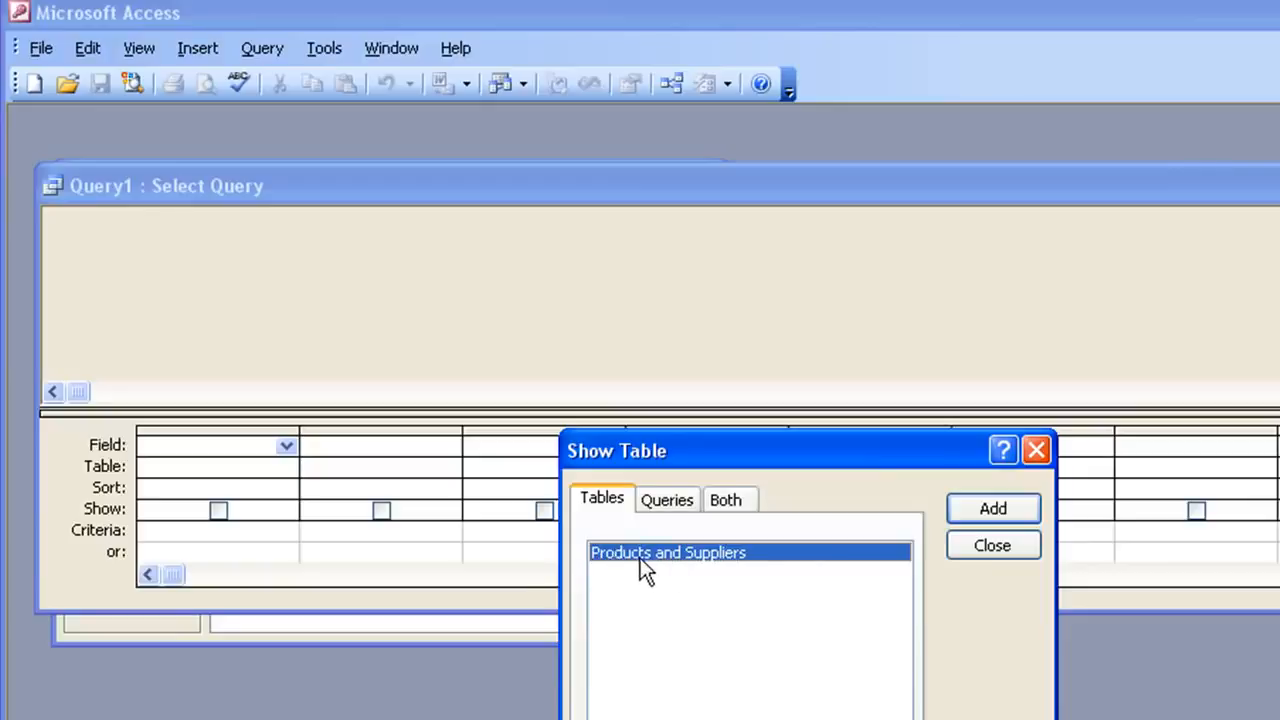
click(977, 514)
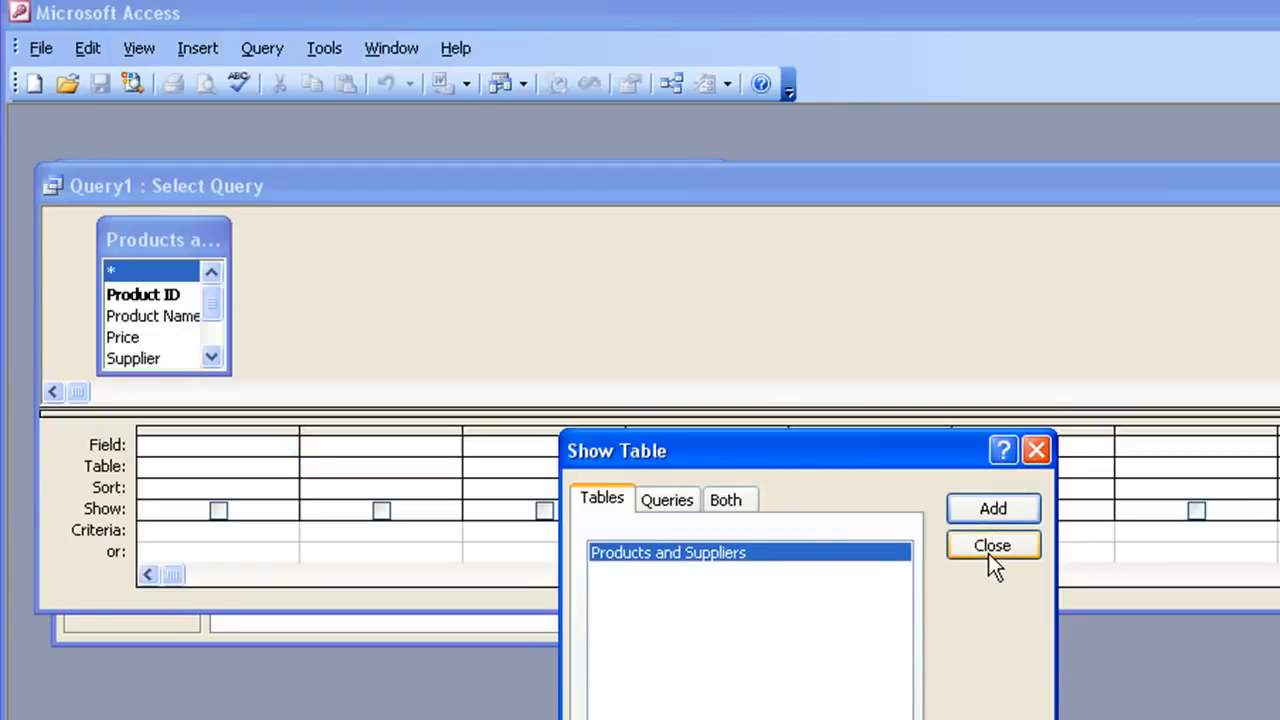
click(991, 546)
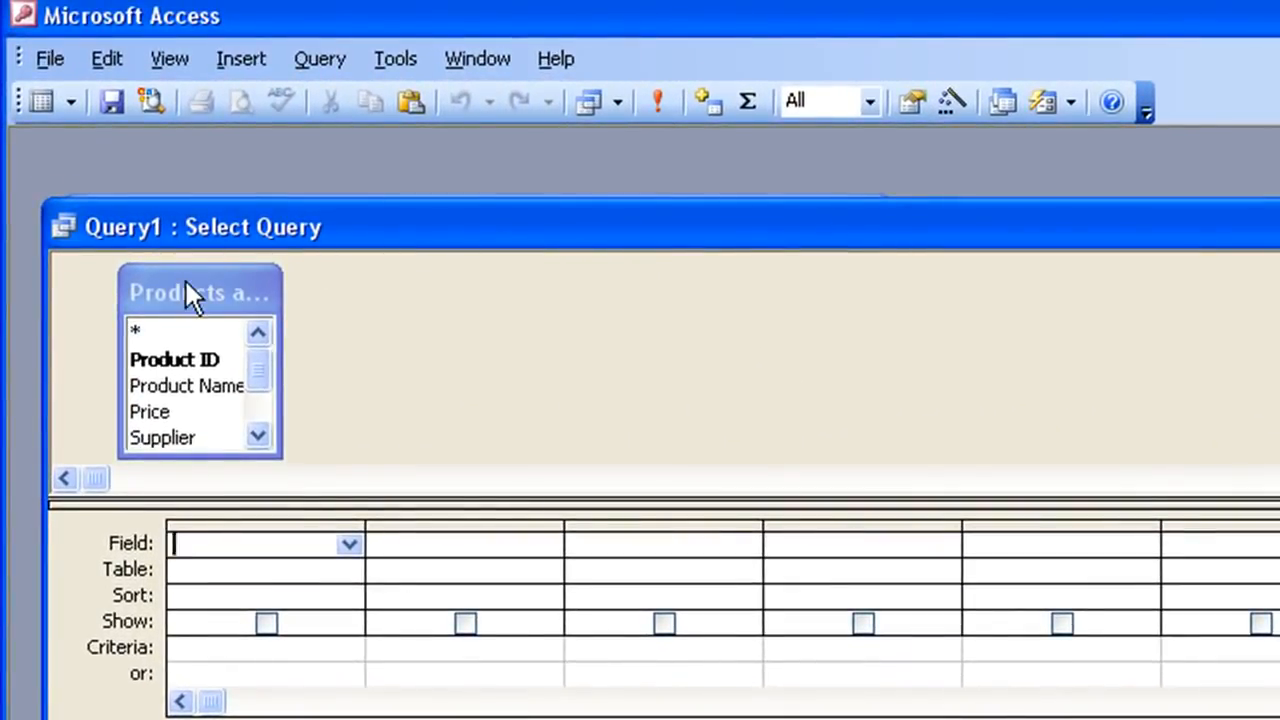
- Add all of the table's fields to the query grid using the asterisk entry
click(211, 318)
mouse_move(265, 343)
mouse_down()
mouse_move(261, 417)
mouse_move(262, 357)
mouse_up()
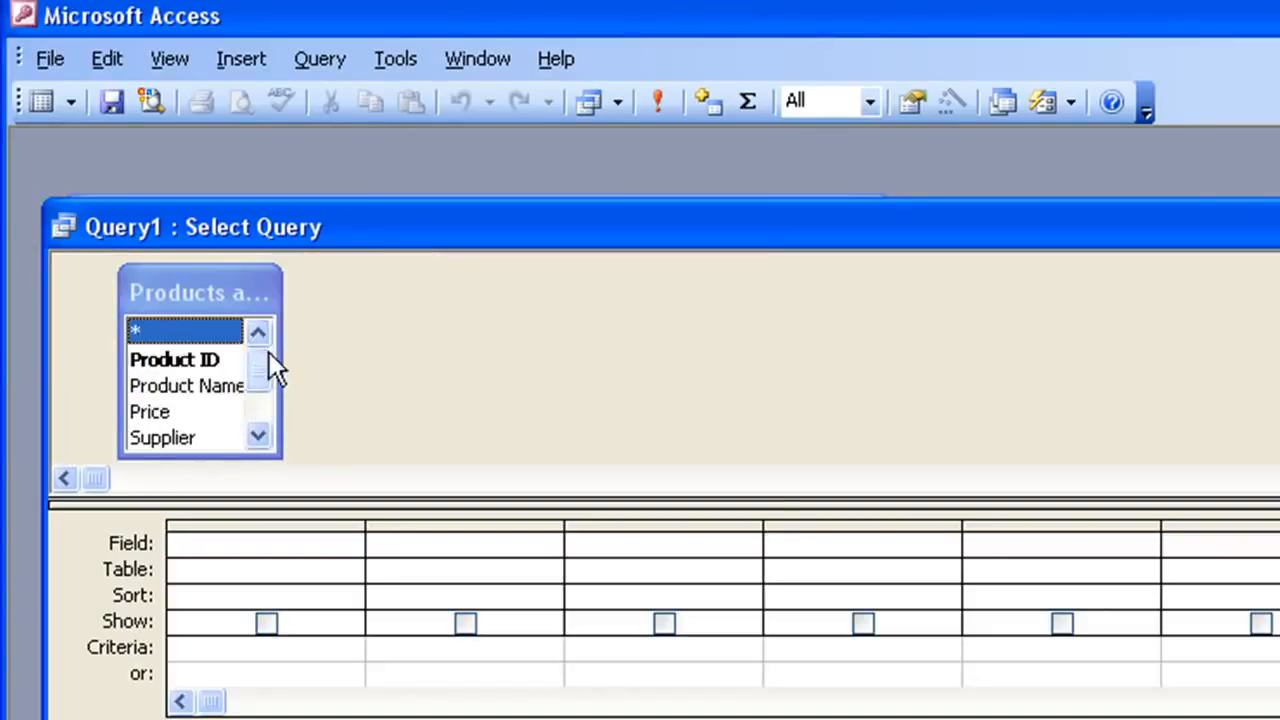
mouse_move(175, 358)
mouse_down()
mouse_move(265, 522)
mouse_move(250, 520)
mouse_move(194, 337)
mouse_move(194, 372)
mouse_up()
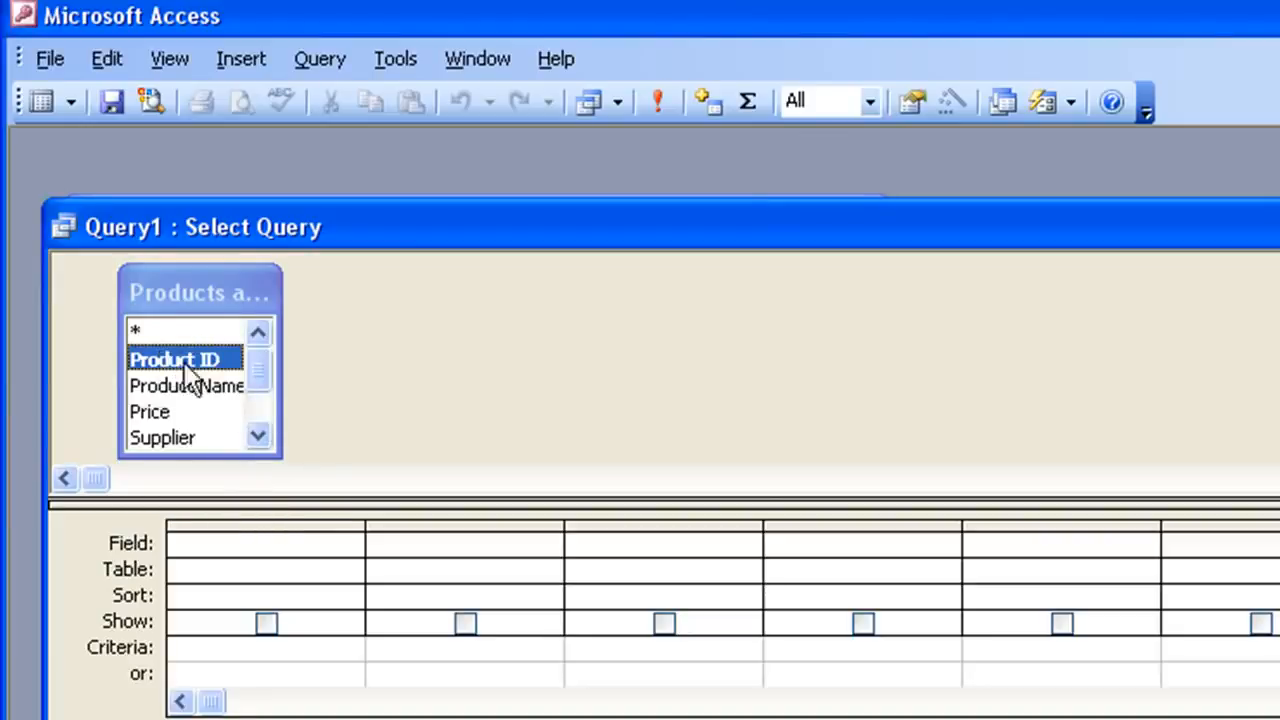
click(140, 331)
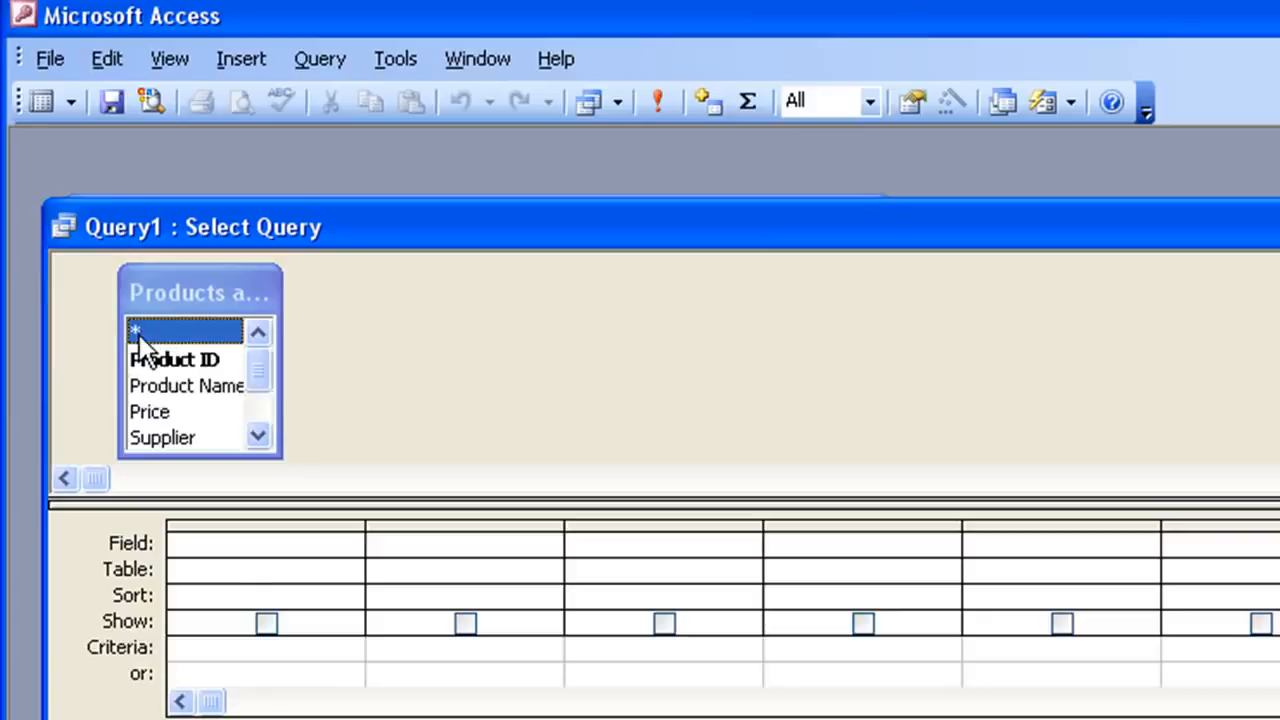
double_click(140, 340)
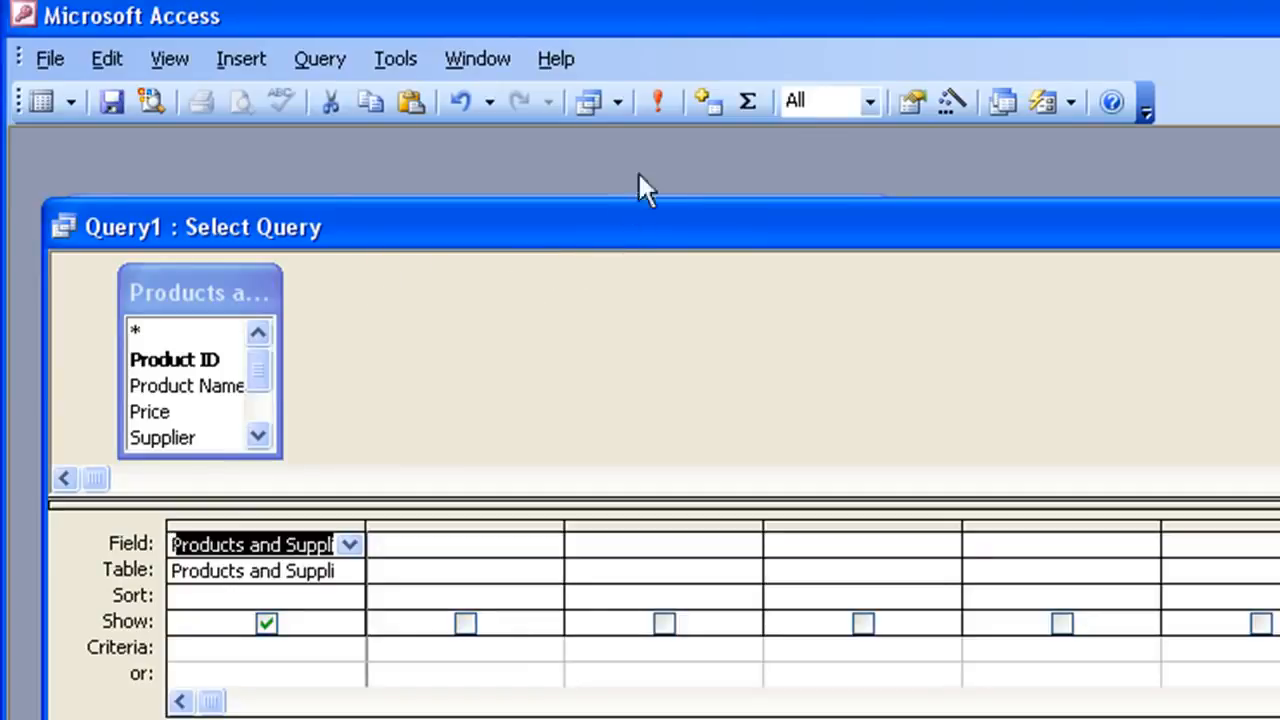
- Run the query and copy the supplier name Sweets R Us from the first record
click(660, 103)
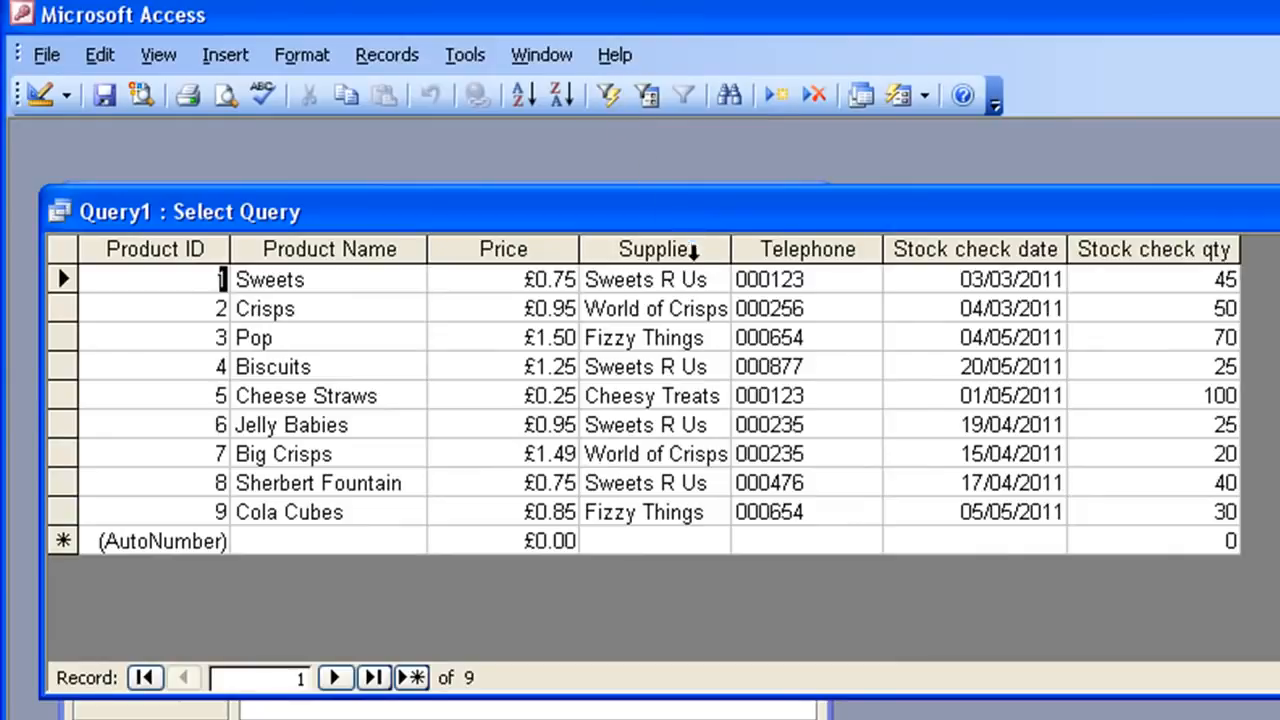
drag(708, 280, 586, 279)
key(ctrl+c)
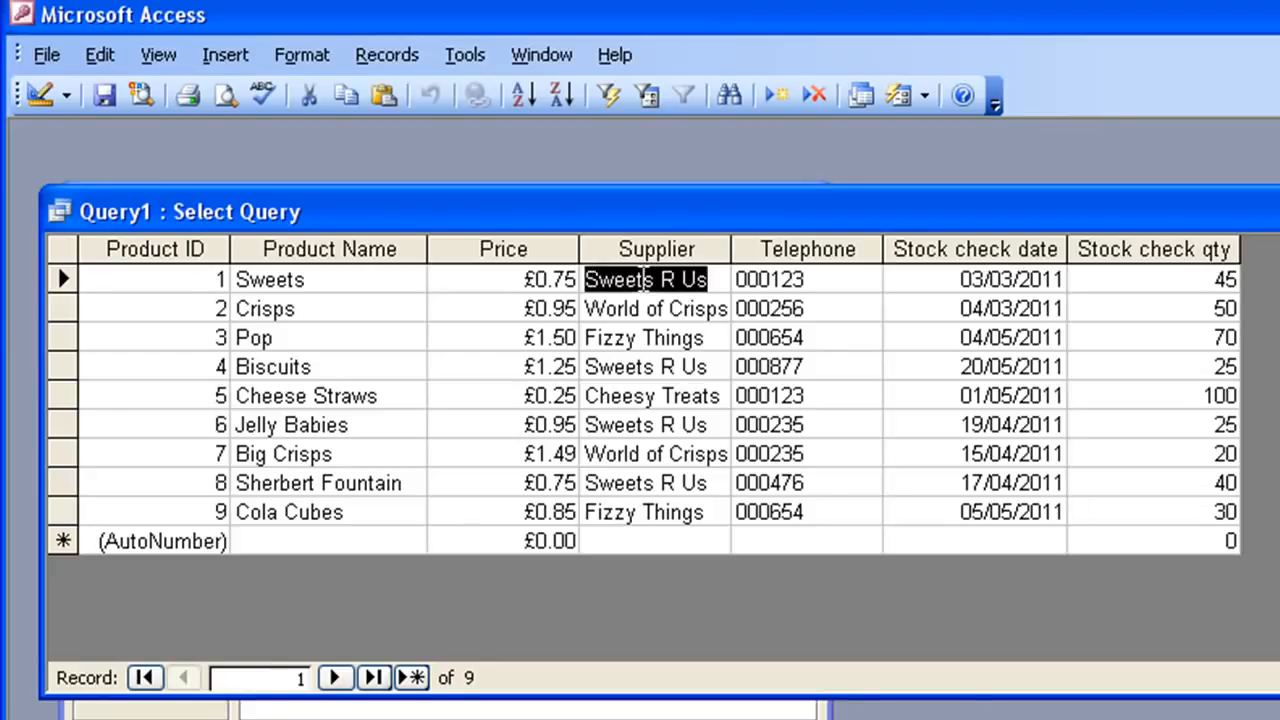
- Copy the supplier name Sweets R Us from the first record and return the query to Design View
right_click(632, 284)
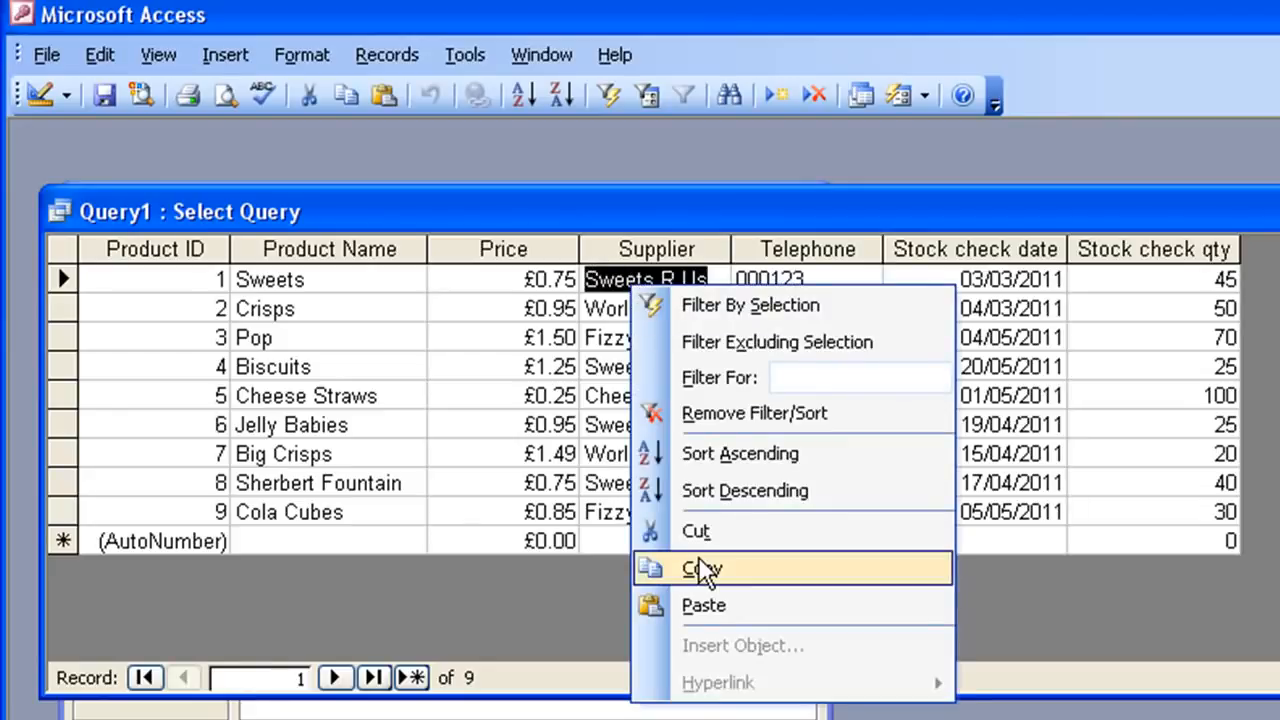
click(700, 567)
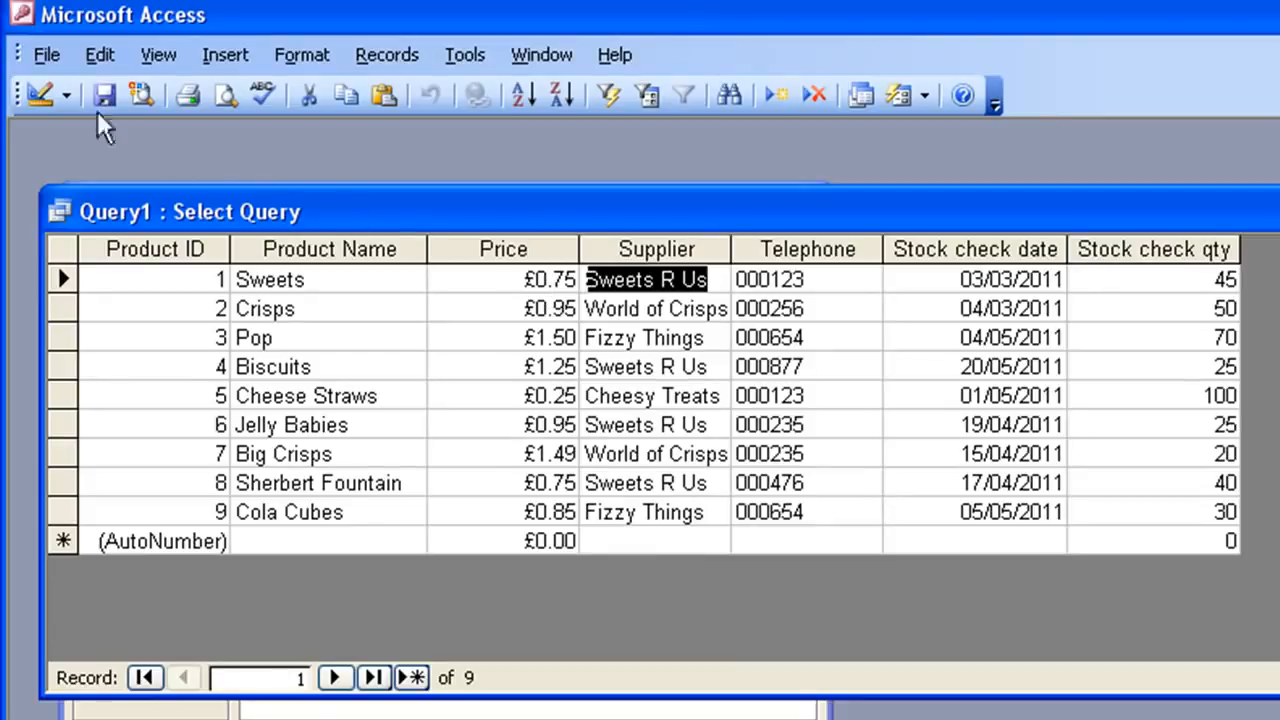
click(37, 96)
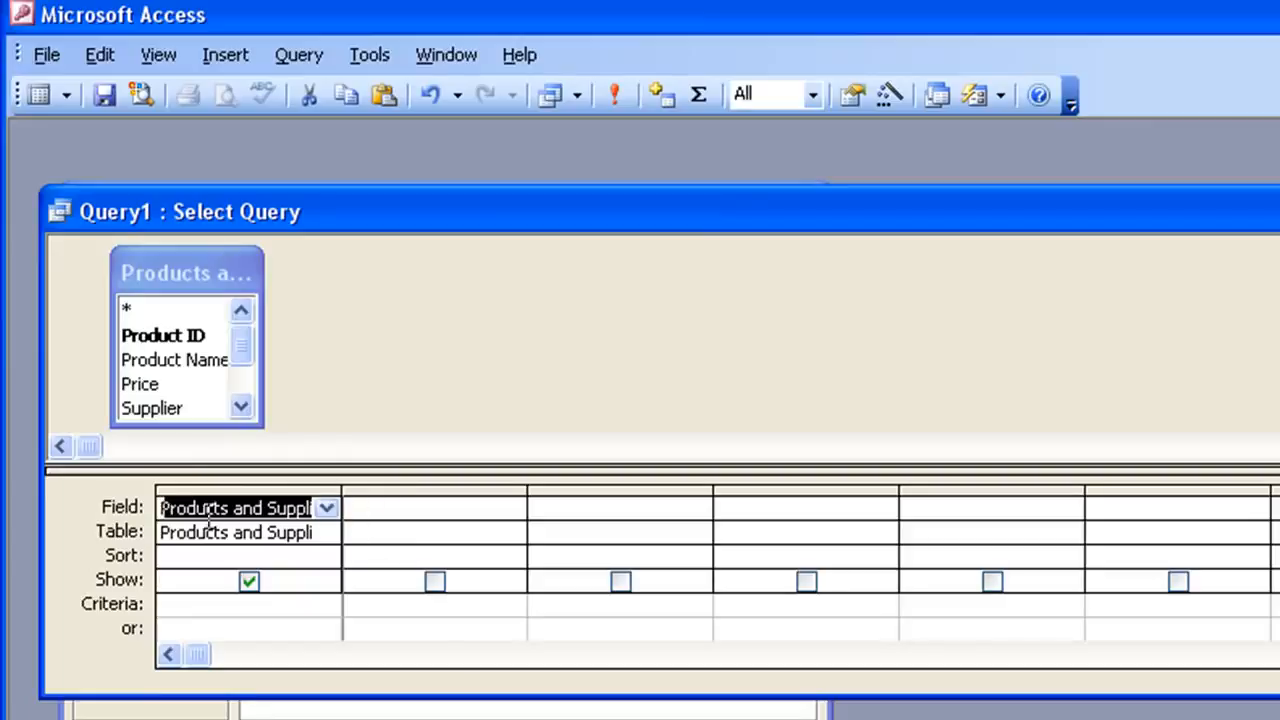
- Add the Supplier field to the query grid and paste Sweets R Us as its criteria
click(152, 408)
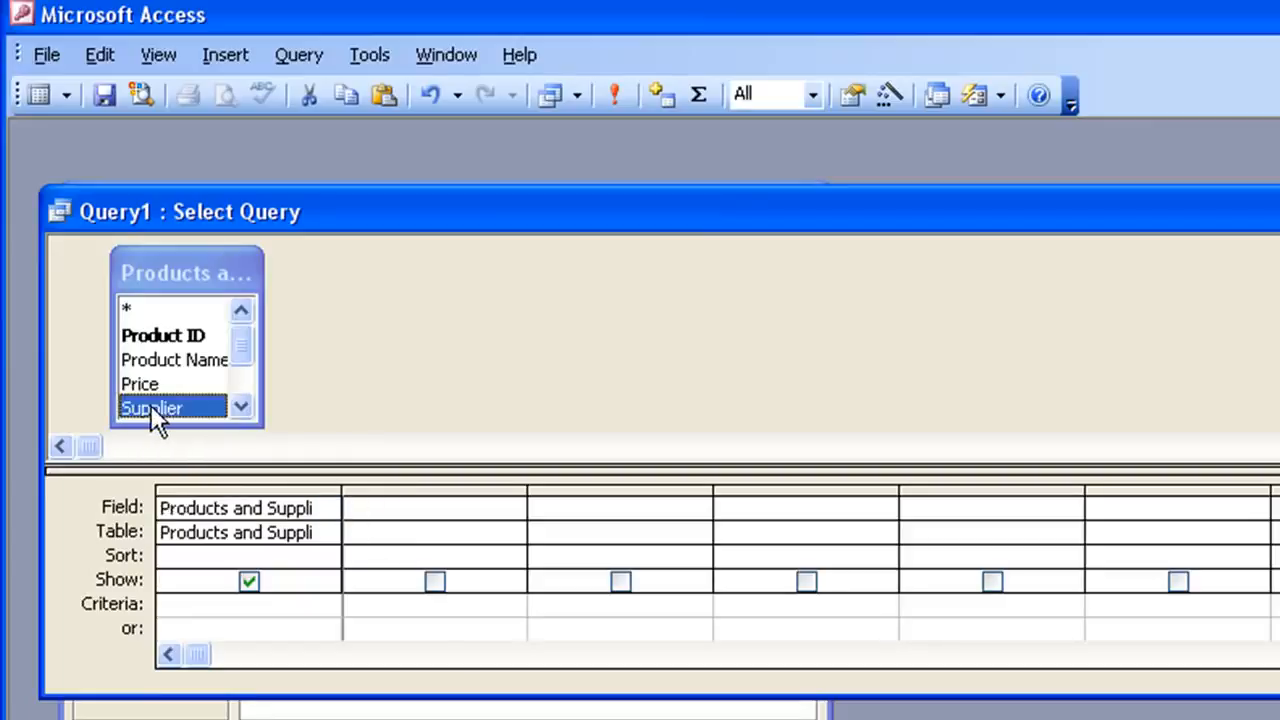
drag(152, 408, 402, 512)
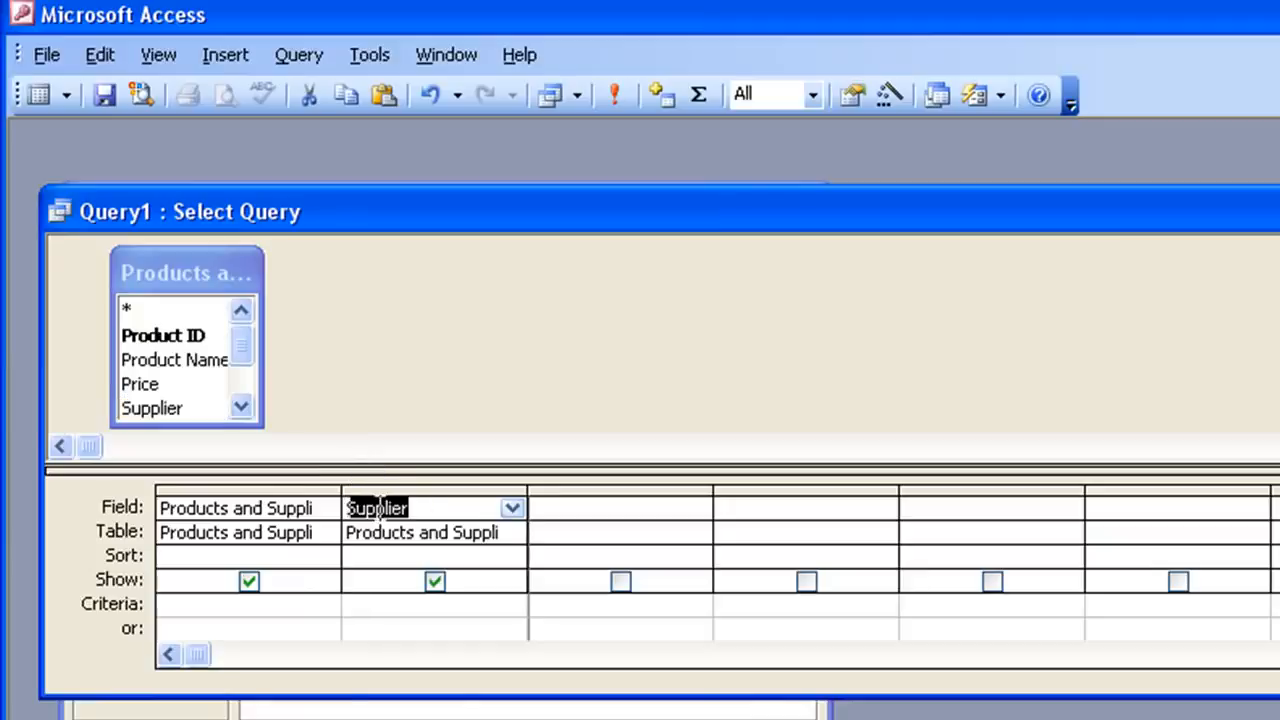
click(388, 604)
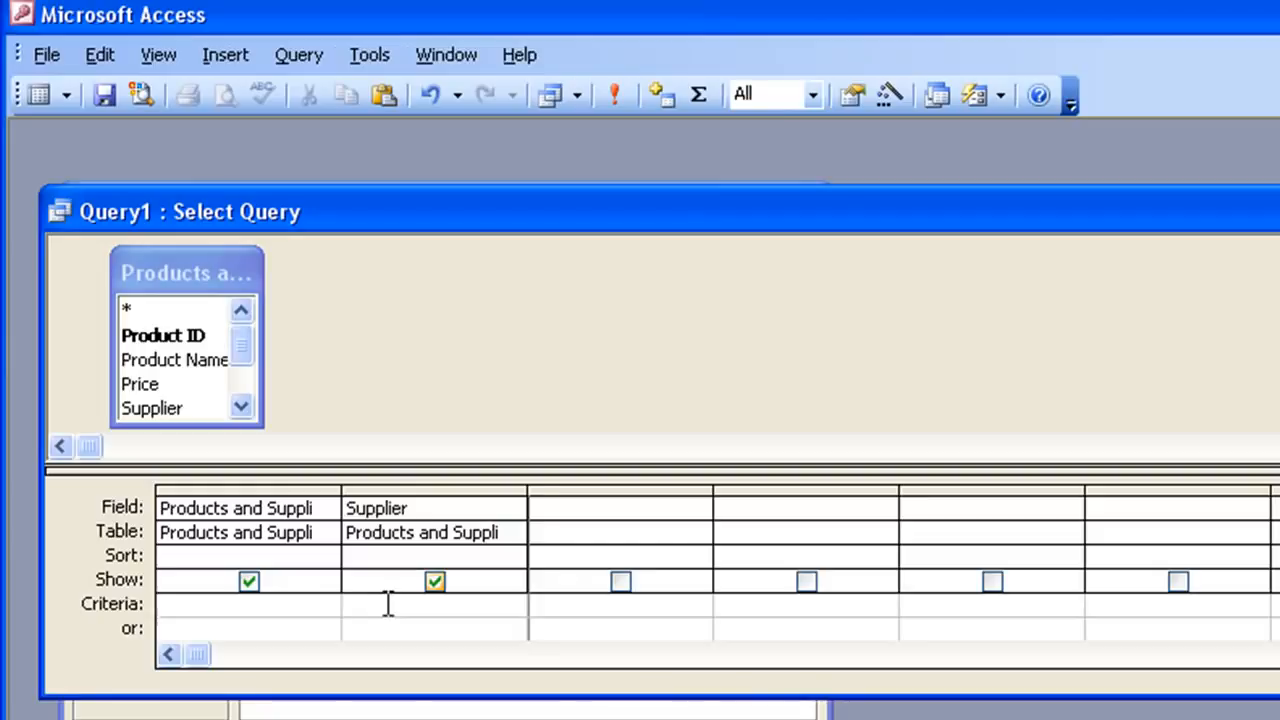
right_click(388, 604)
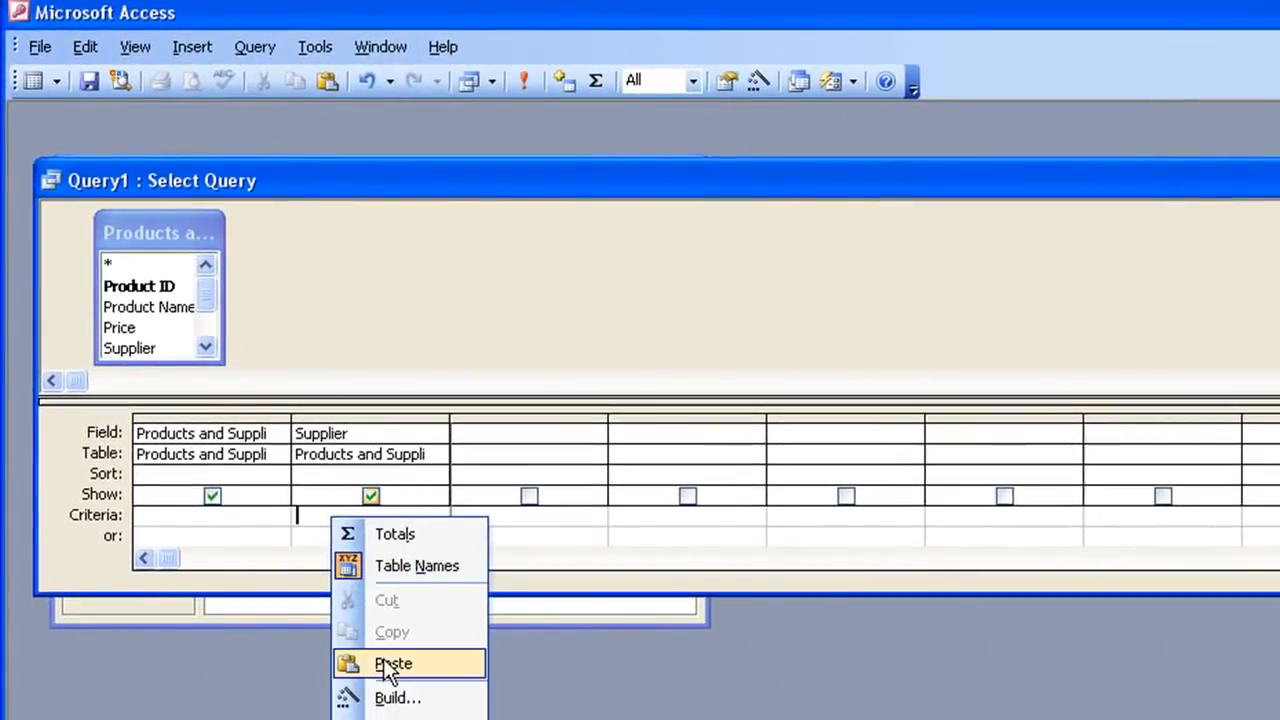
click(386, 664)
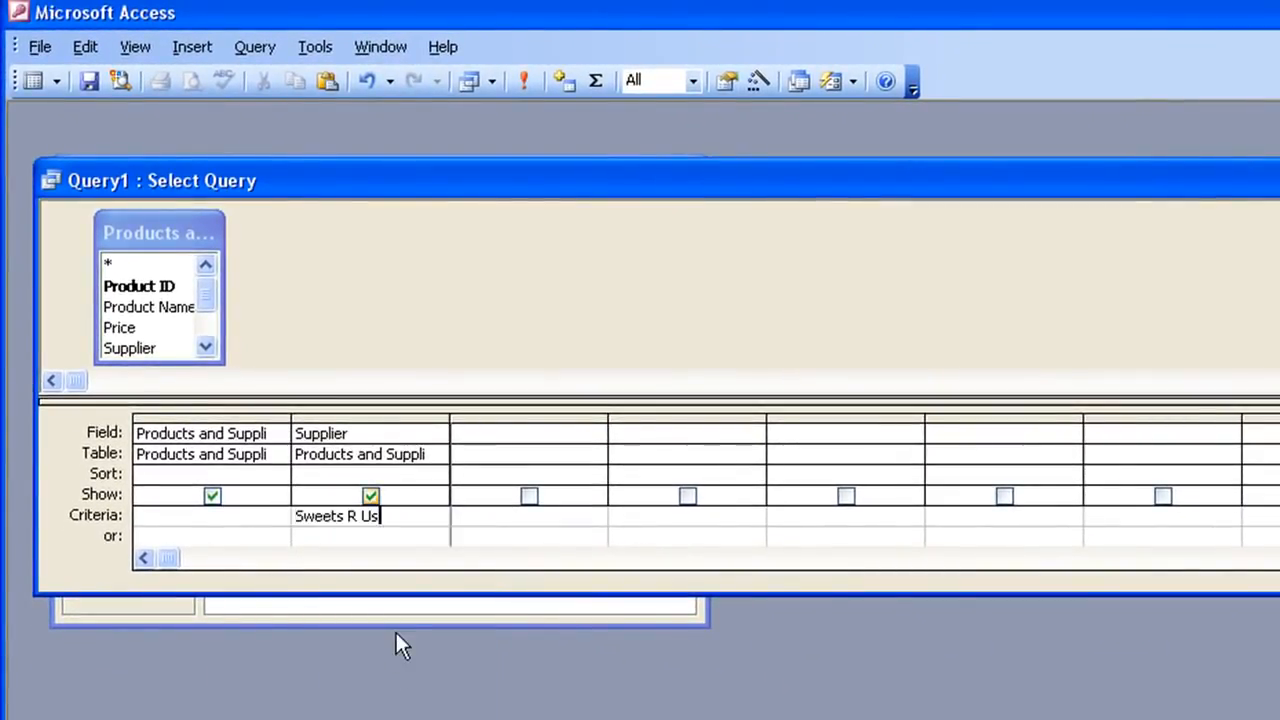
key(Tab)
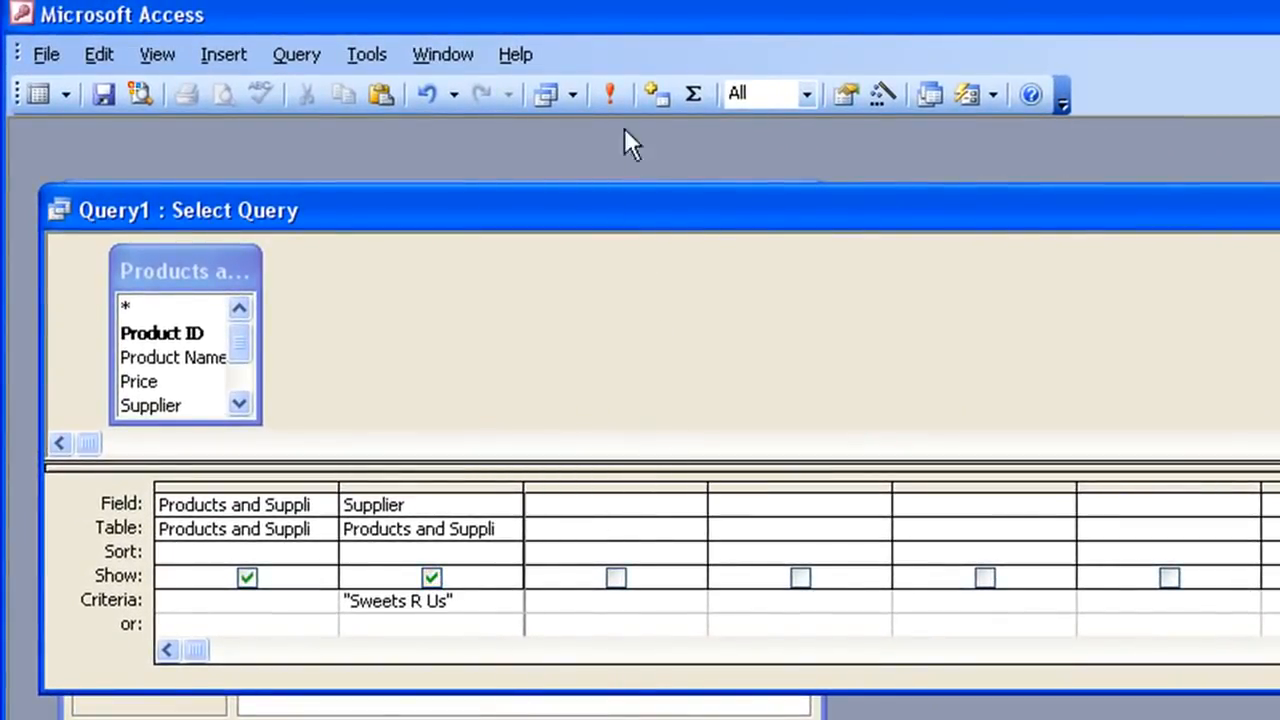
- Run the query and save it as Sweets R Us products
click(610, 95)
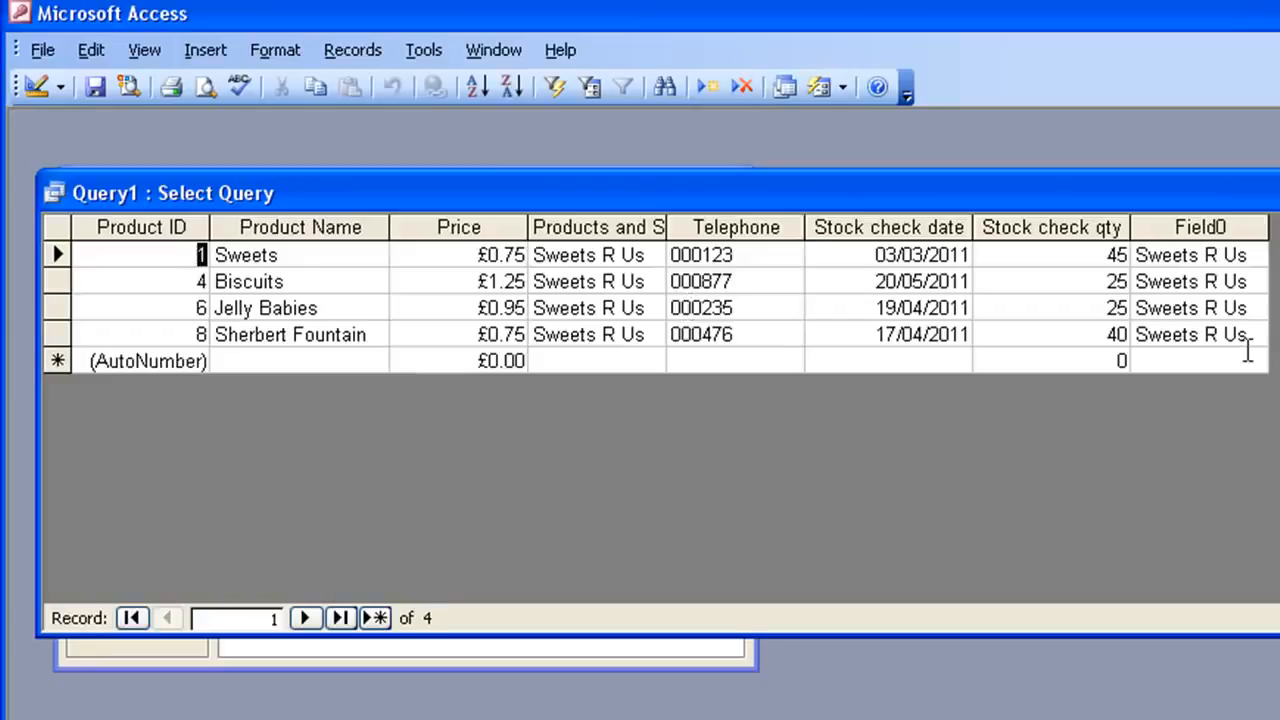
click(95, 87)
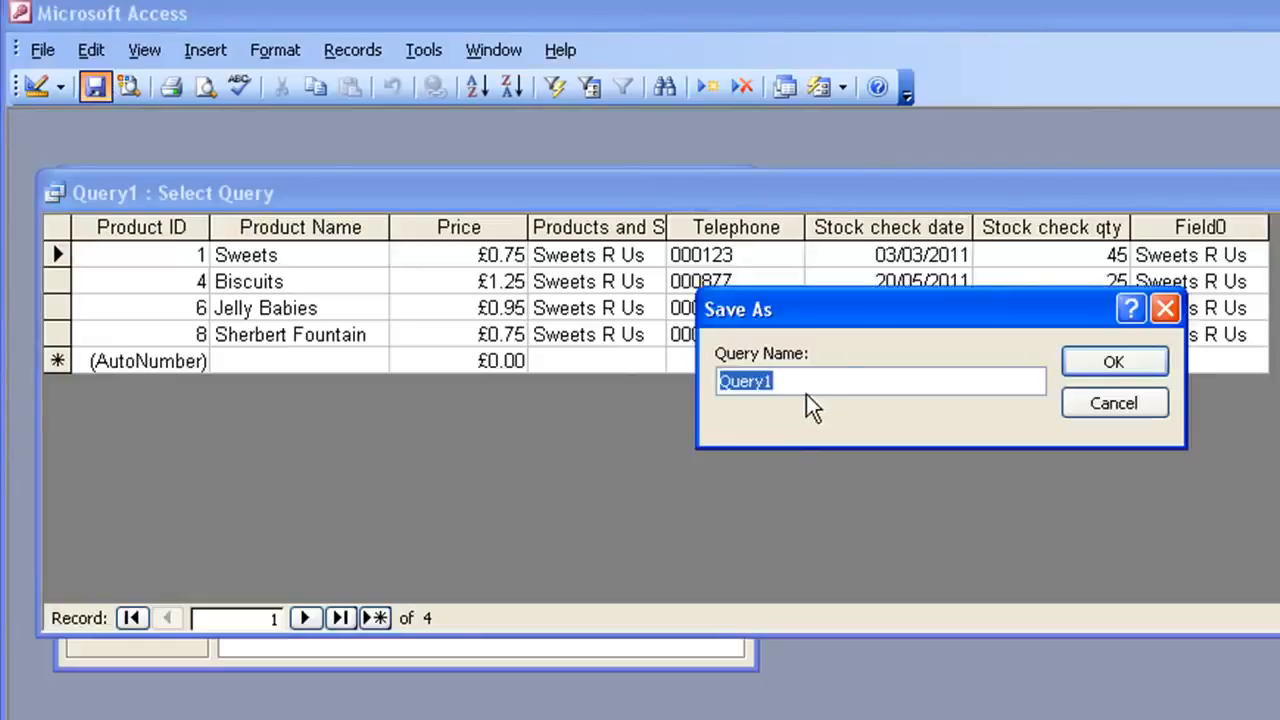
text(Sweets )
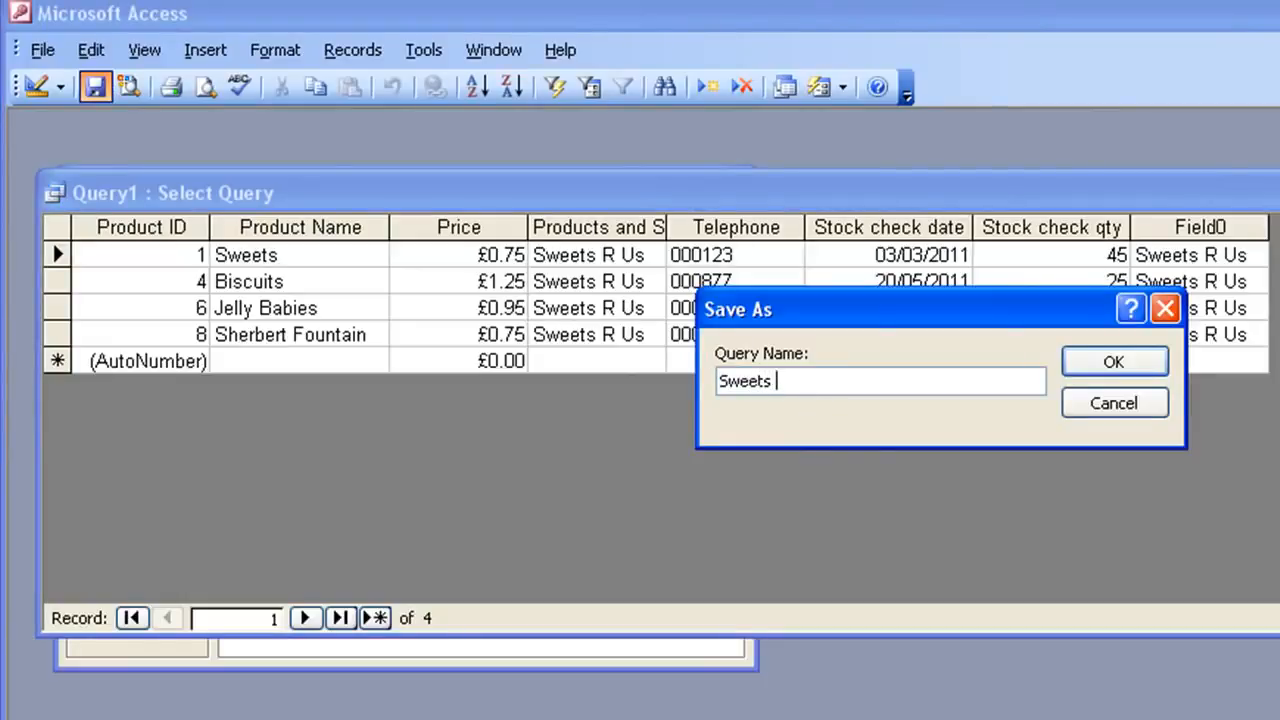
text(R Us products)
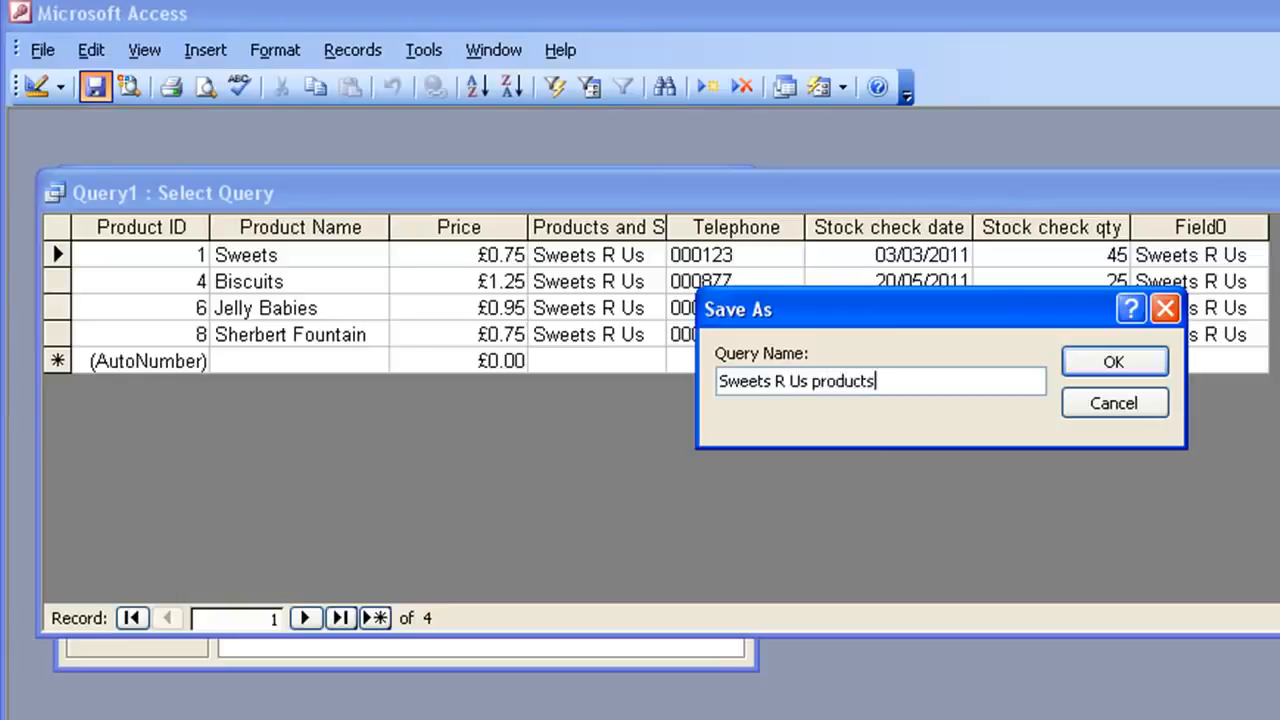
key(Return)
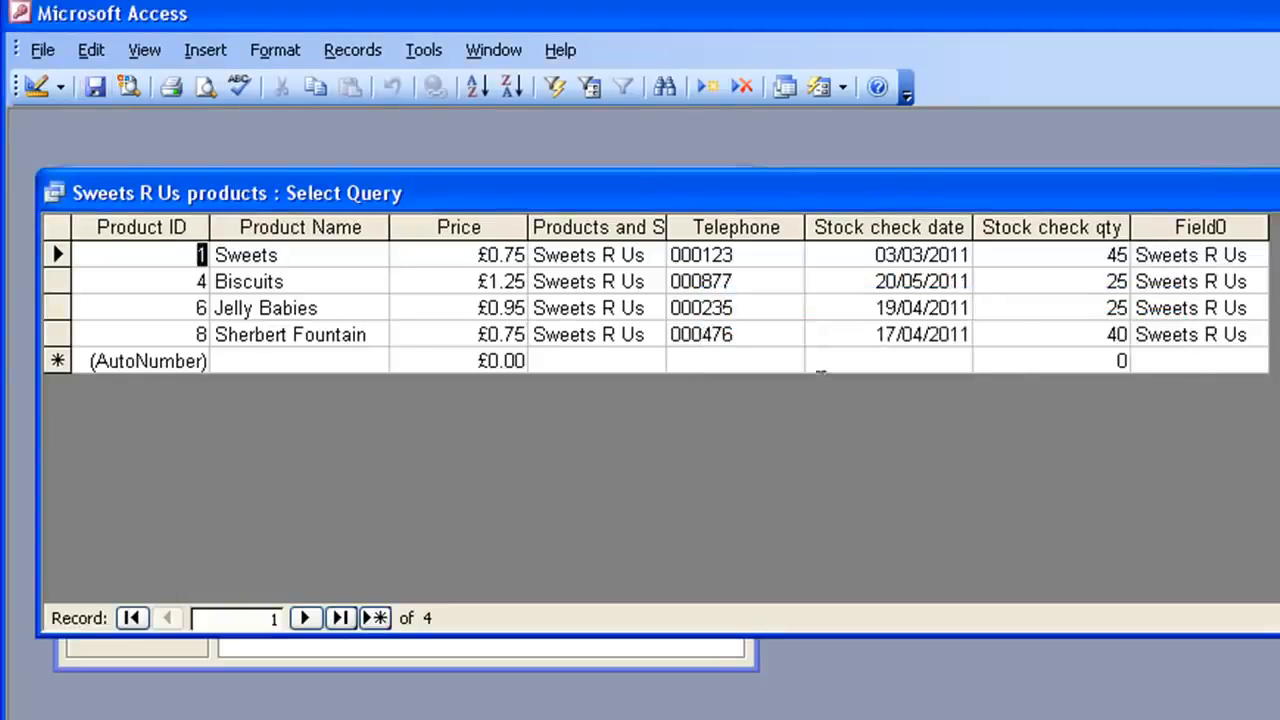
- Close the query and start a new form with the Form Wizard based on the Sweets R Us products query
key(ctrl+w)
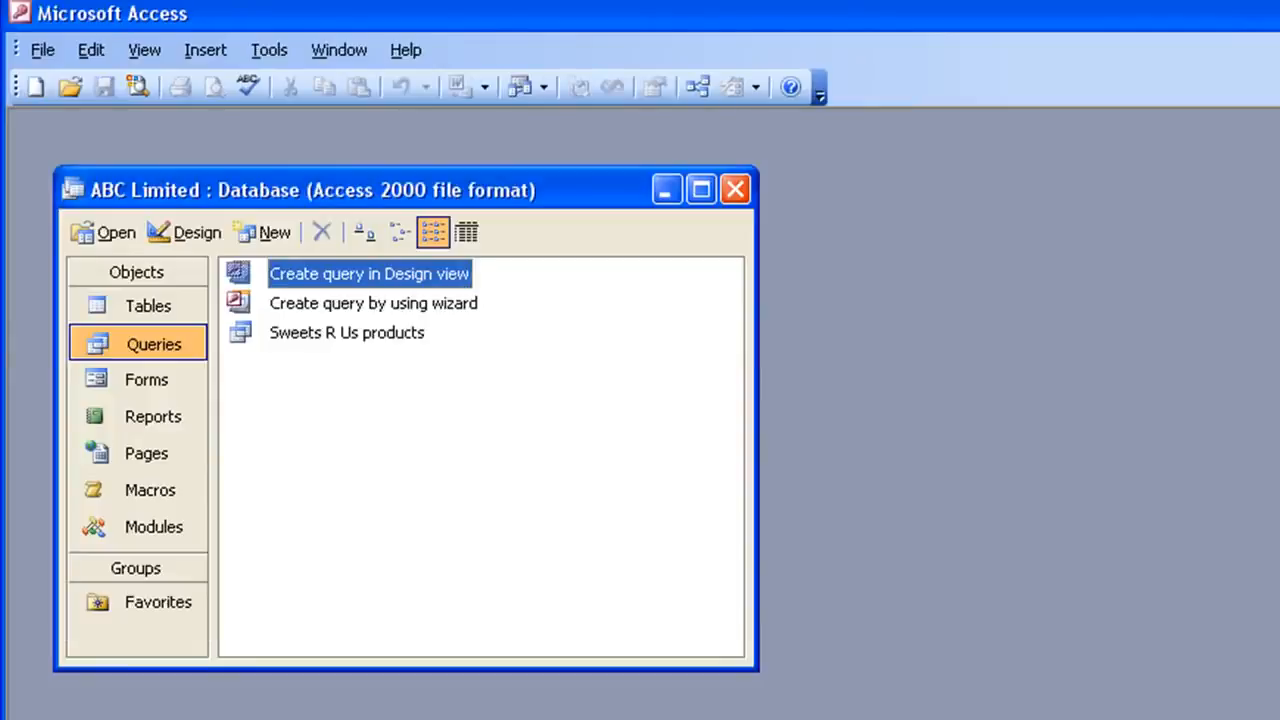
click(157, 388)
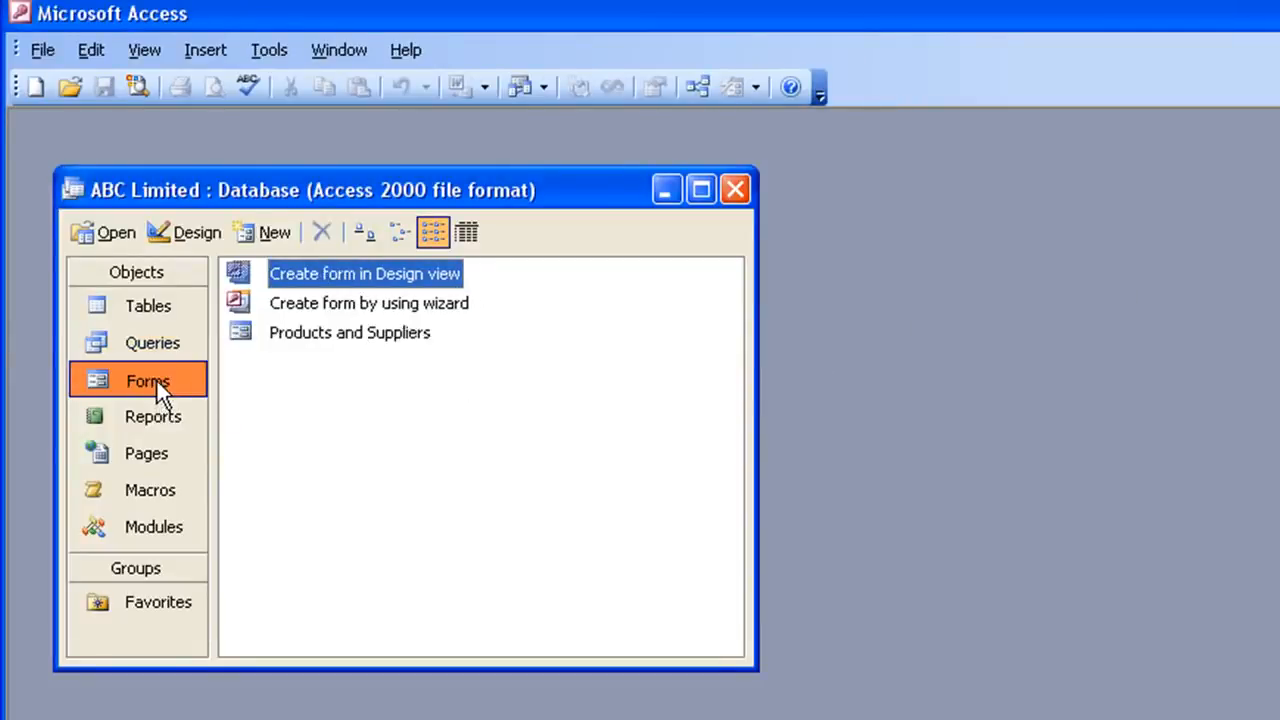
click(268, 232)
click(1040, 302)
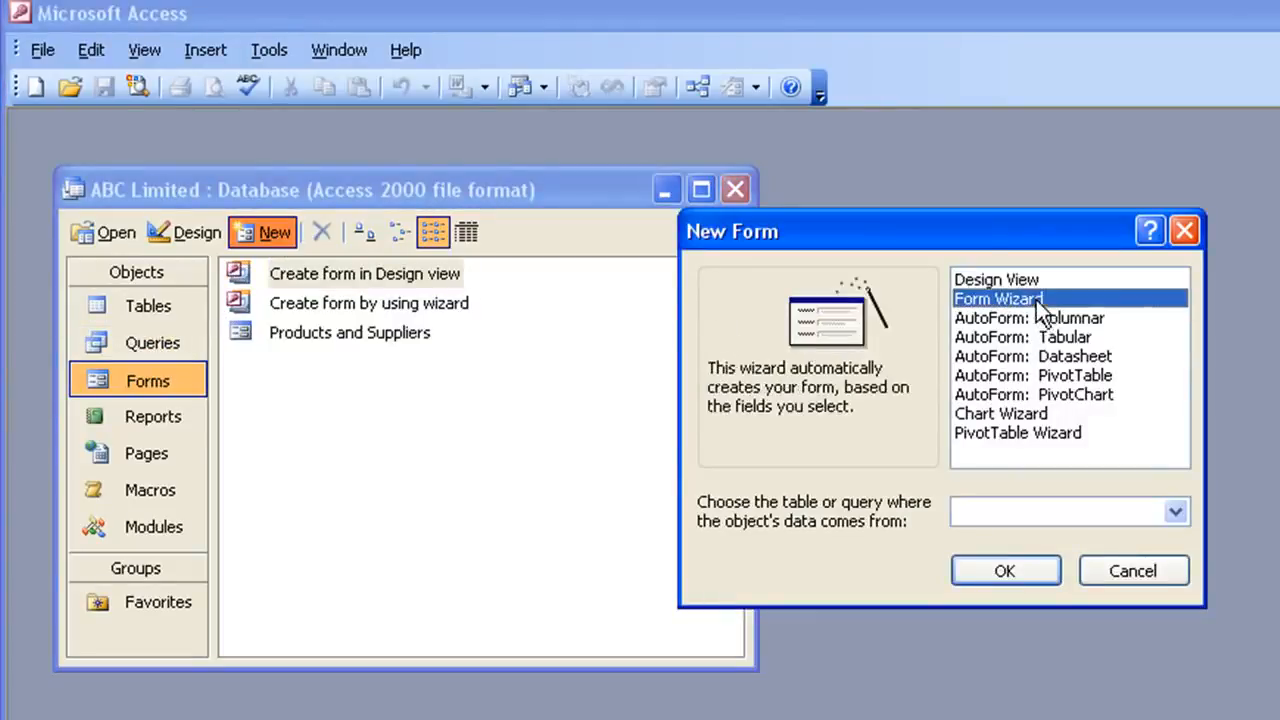
click(1176, 512)
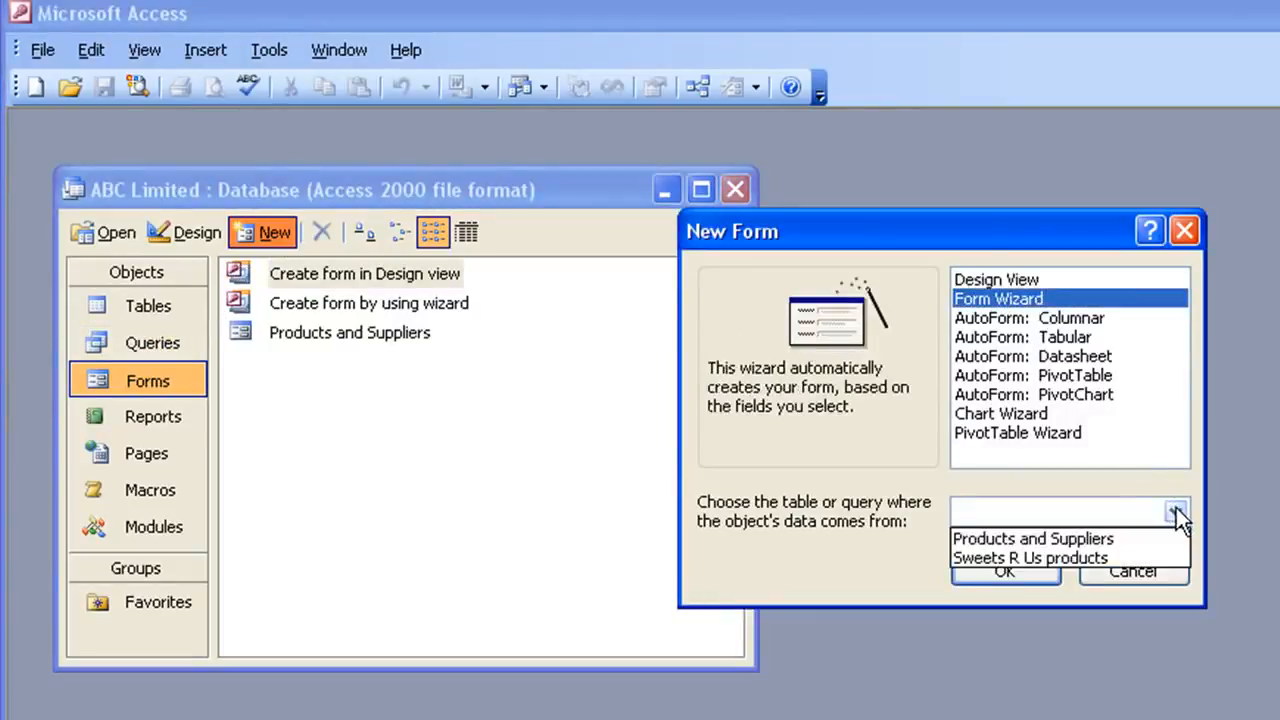
click(1005, 558)
click(1007, 574)
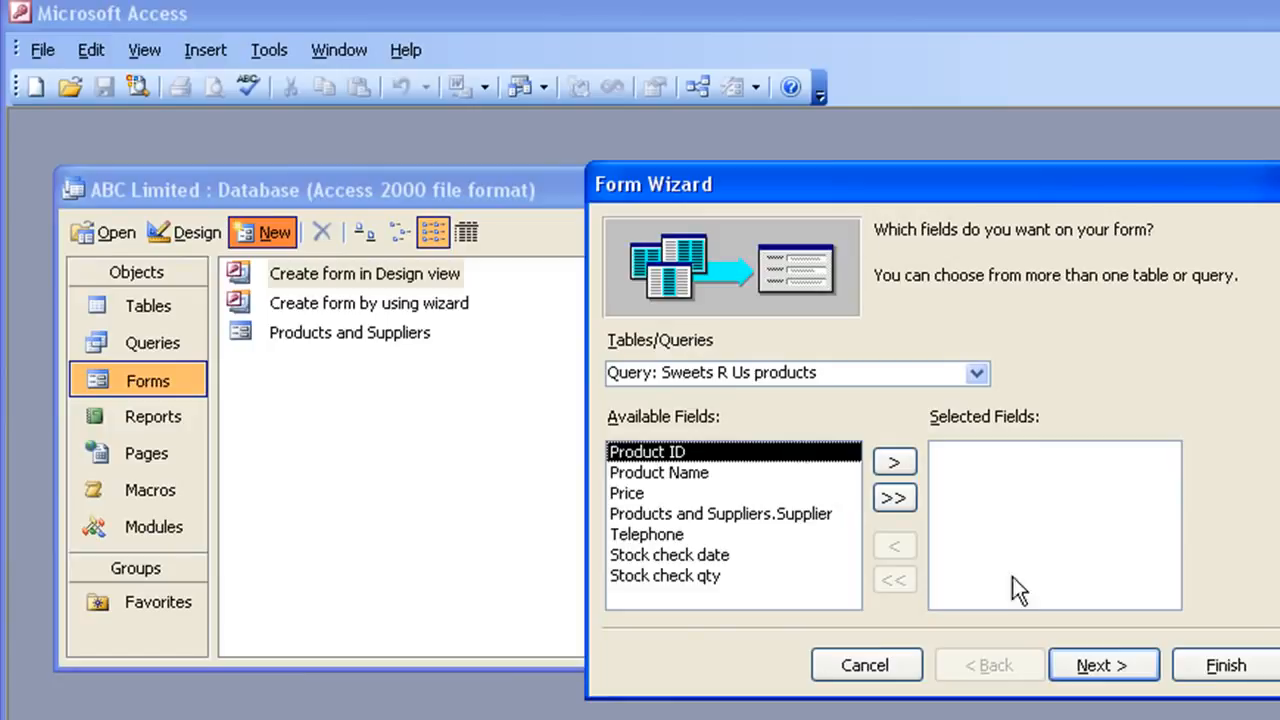
- Select all fields except Product ID, Stock check date and Stock check qty, then finish the wizard
click(903, 499)
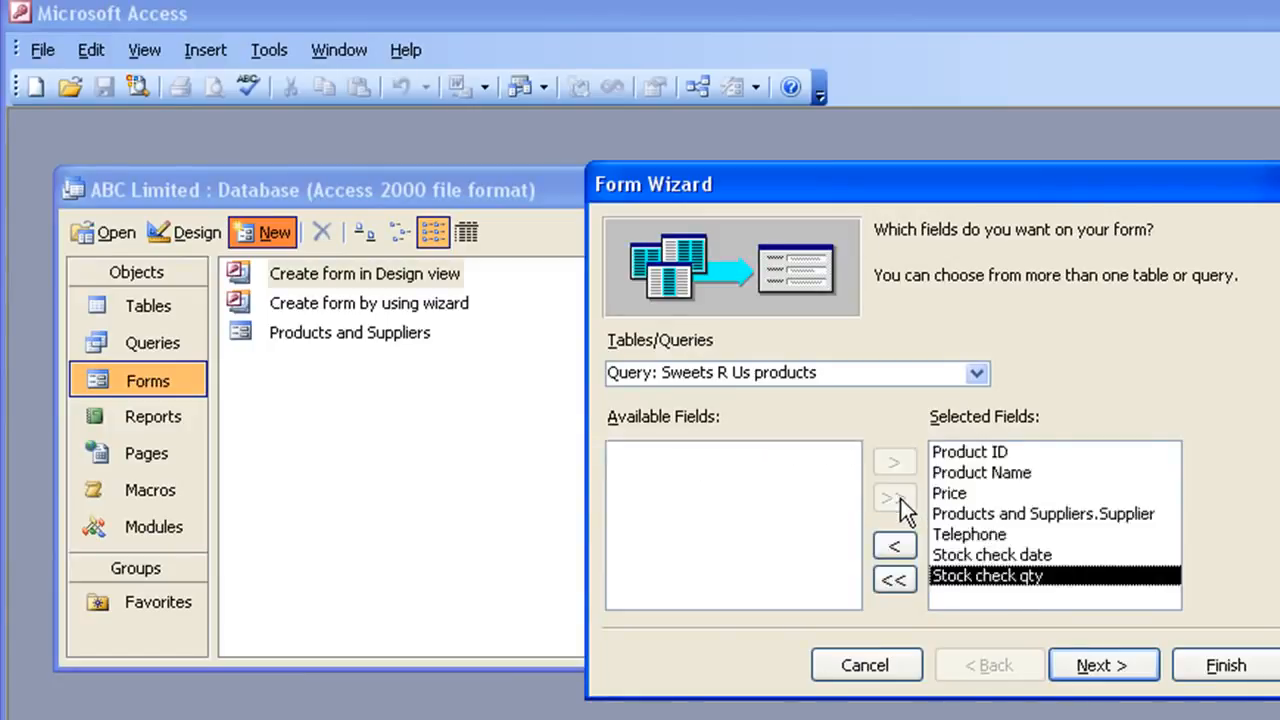
click(983, 452)
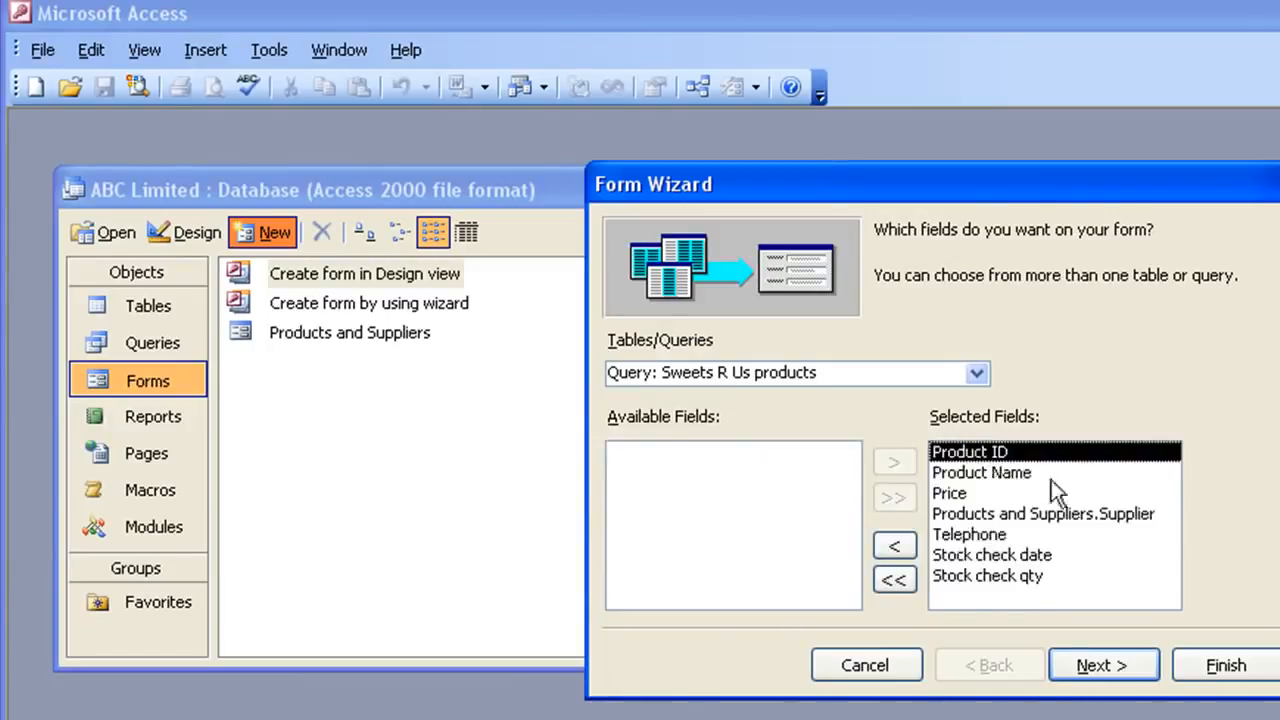
click(894, 547)
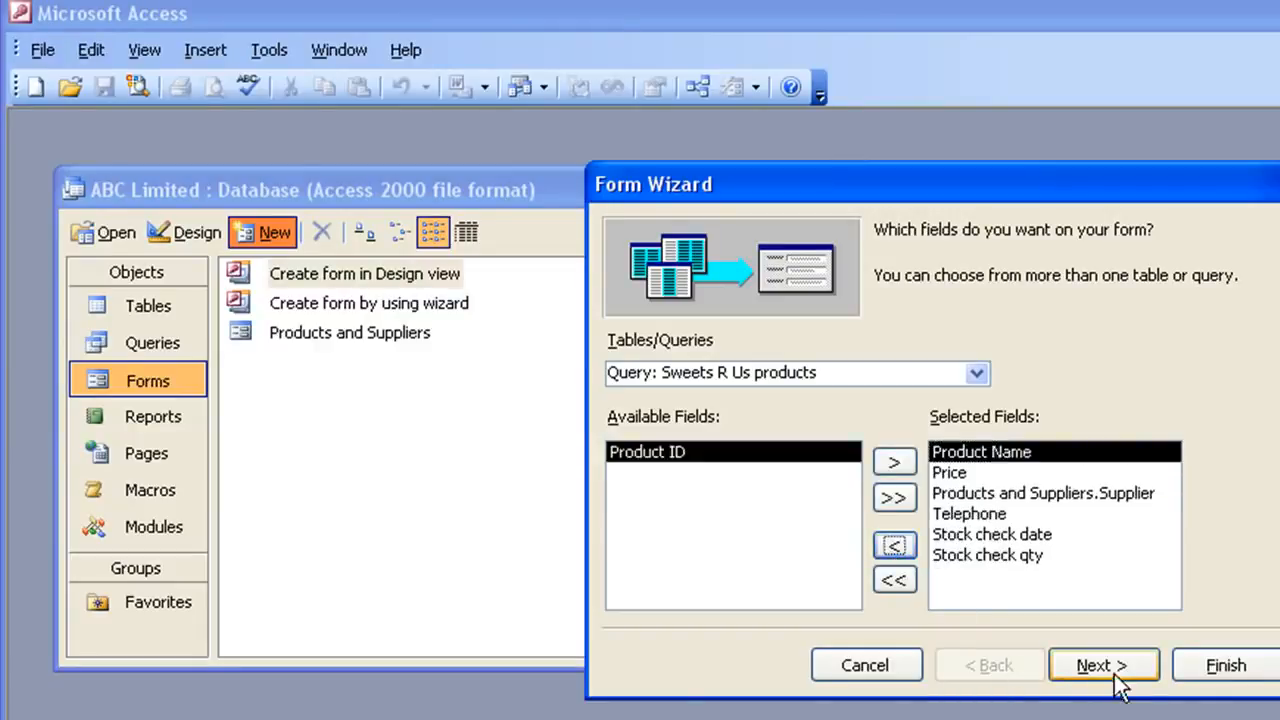
click(1003, 535)
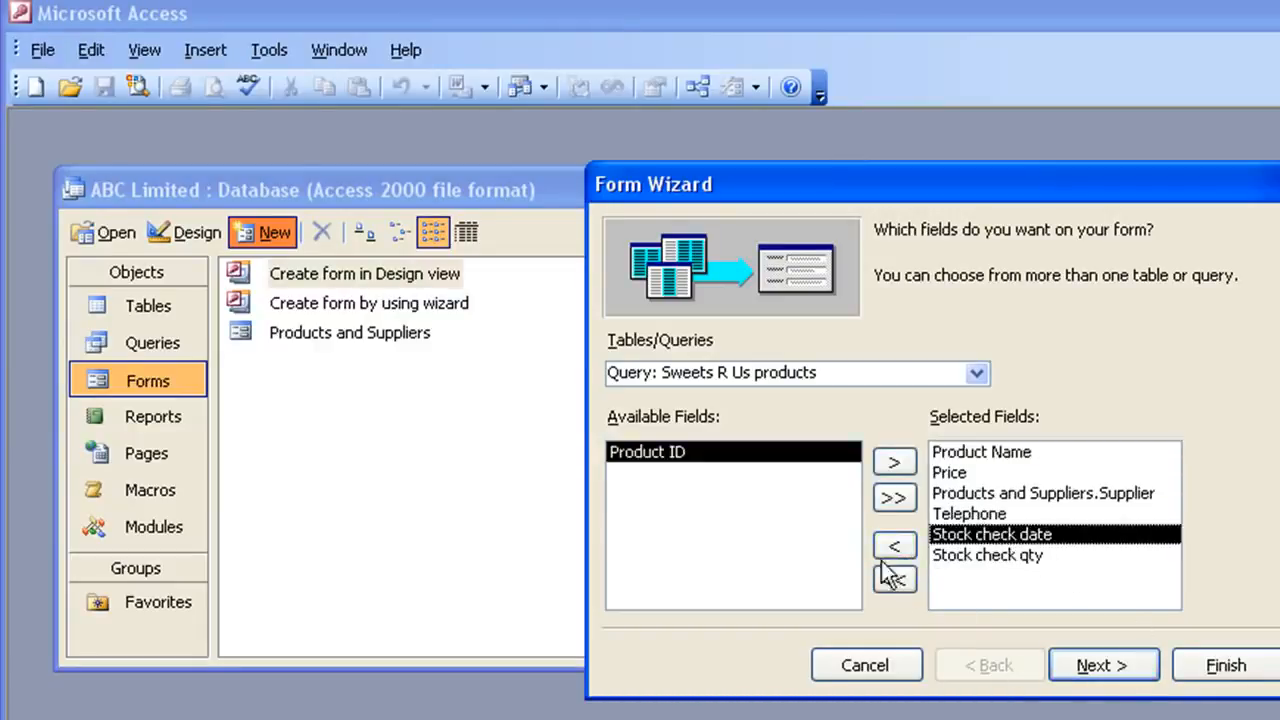
click(894, 547)
click(894, 547)
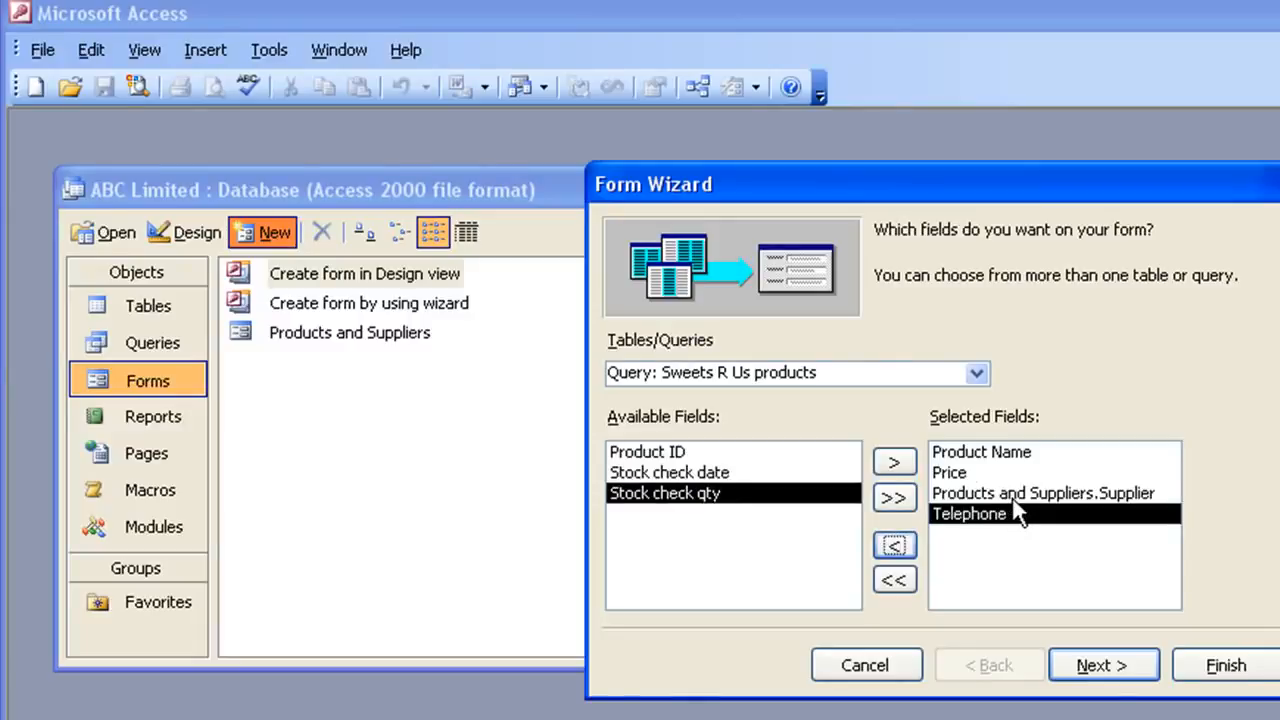
click(1232, 676)
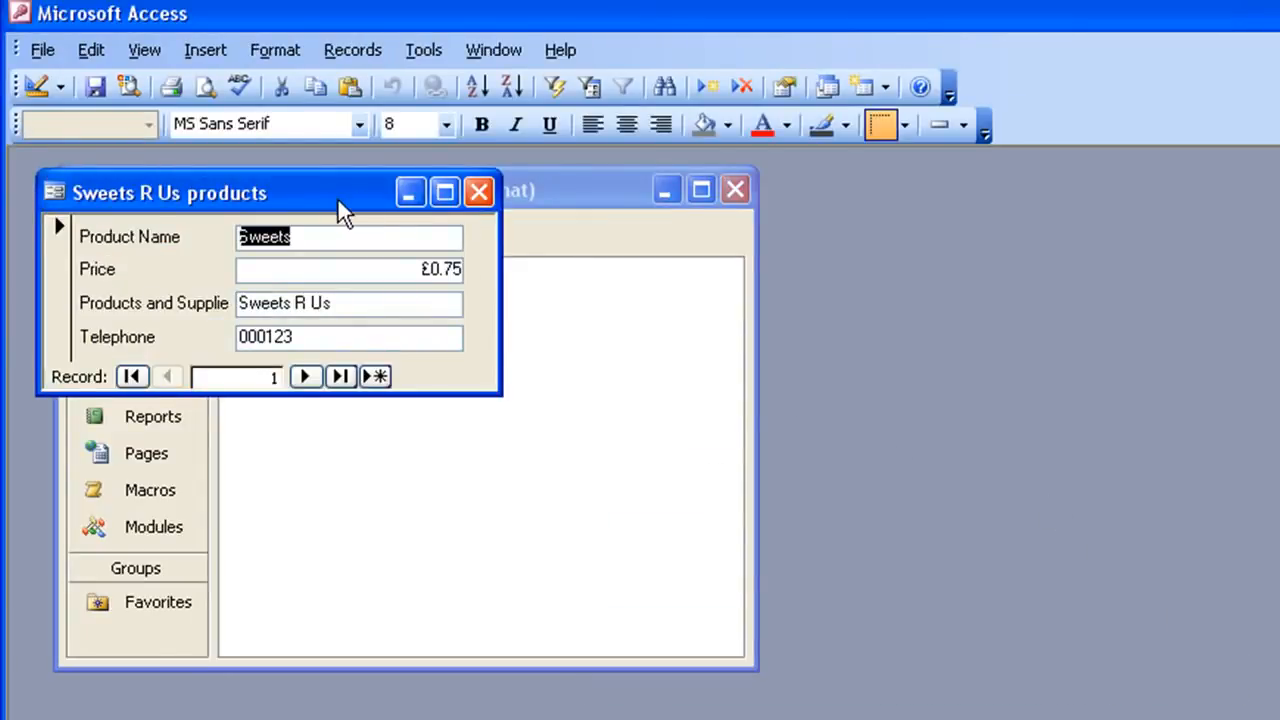
- Move the new form window and step through its records
drag(338, 203, 466, 360)
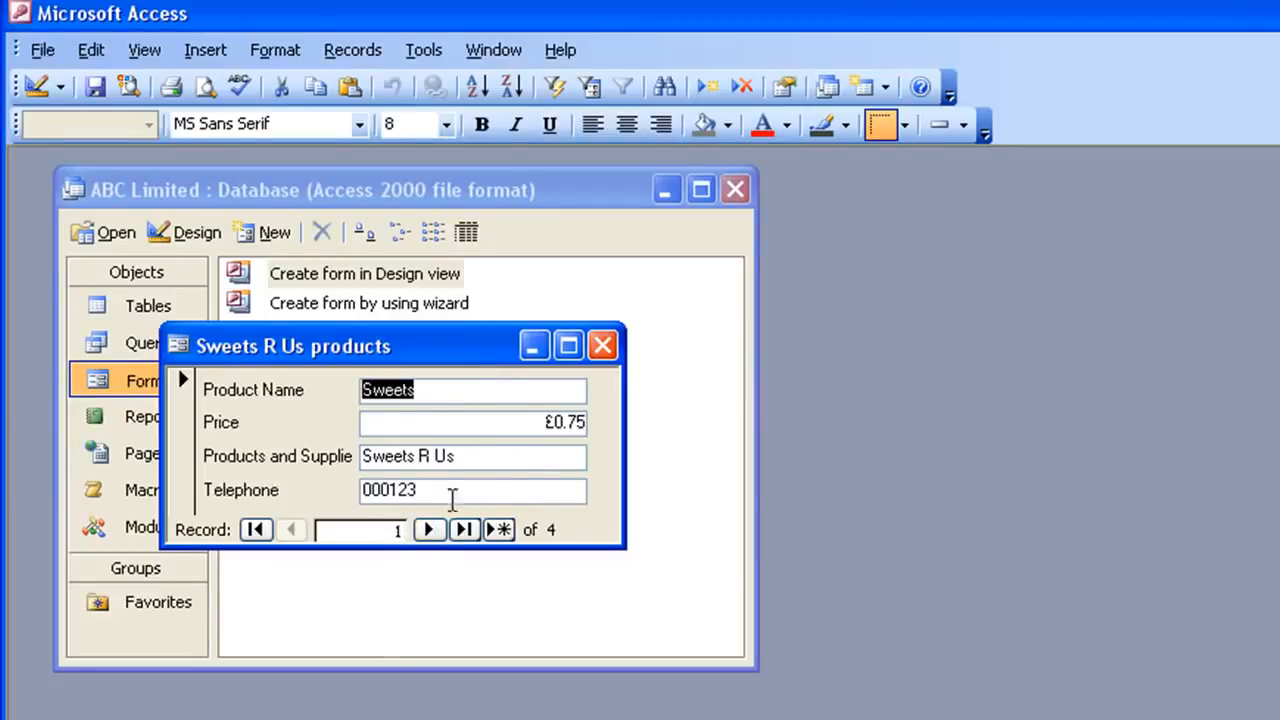
click(430, 529)
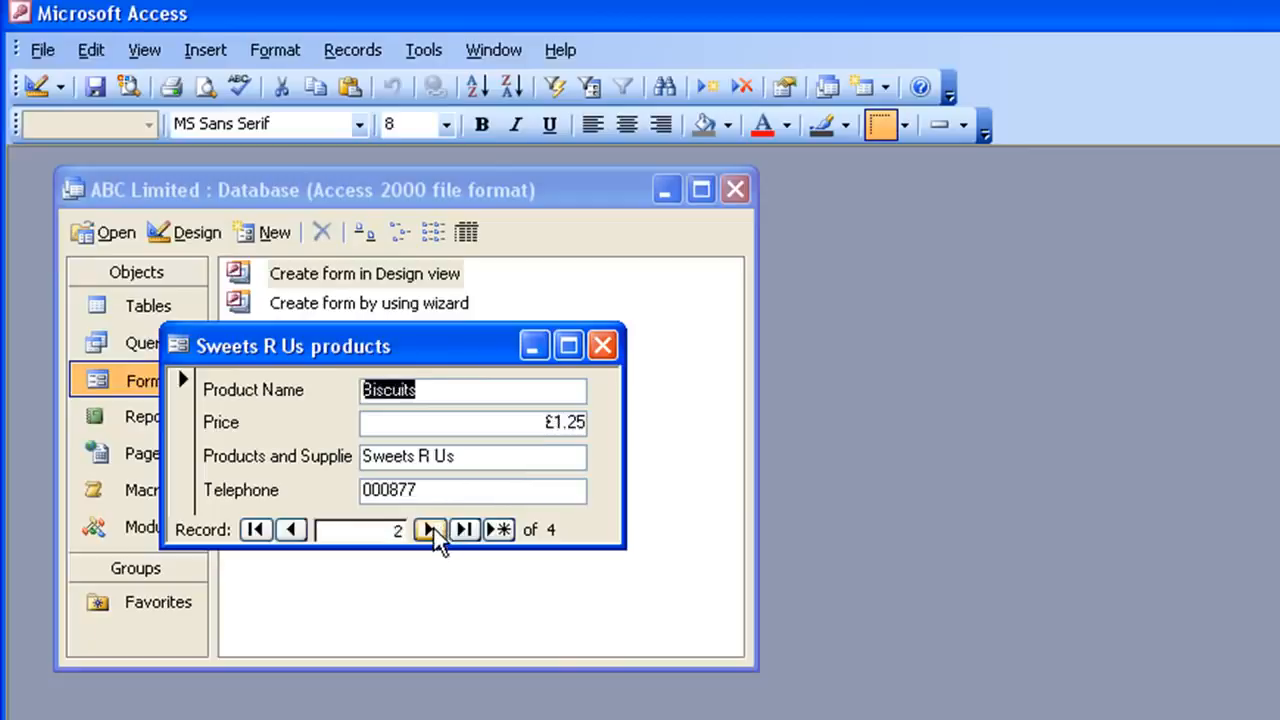
click(430, 529)
click(430, 529)
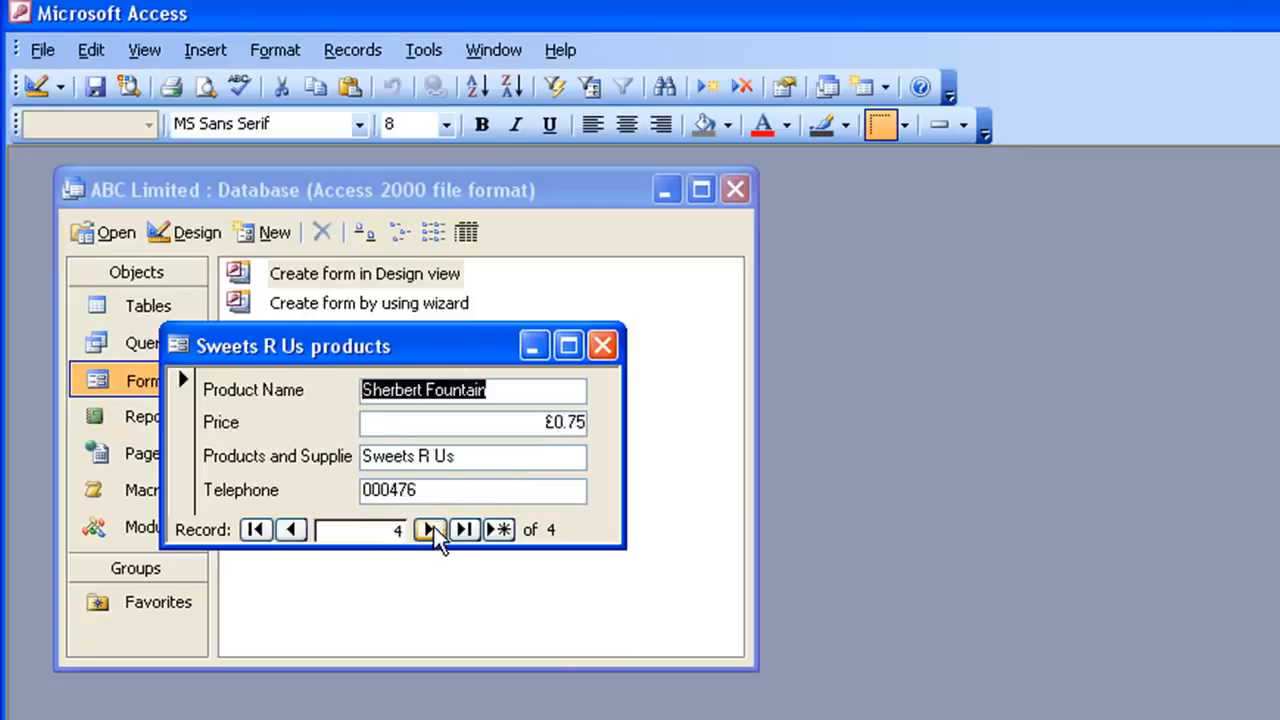
- Open the Products and Suppliers form beside the new form to compare them, then close both forms
drag(445, 342, 417, 441)
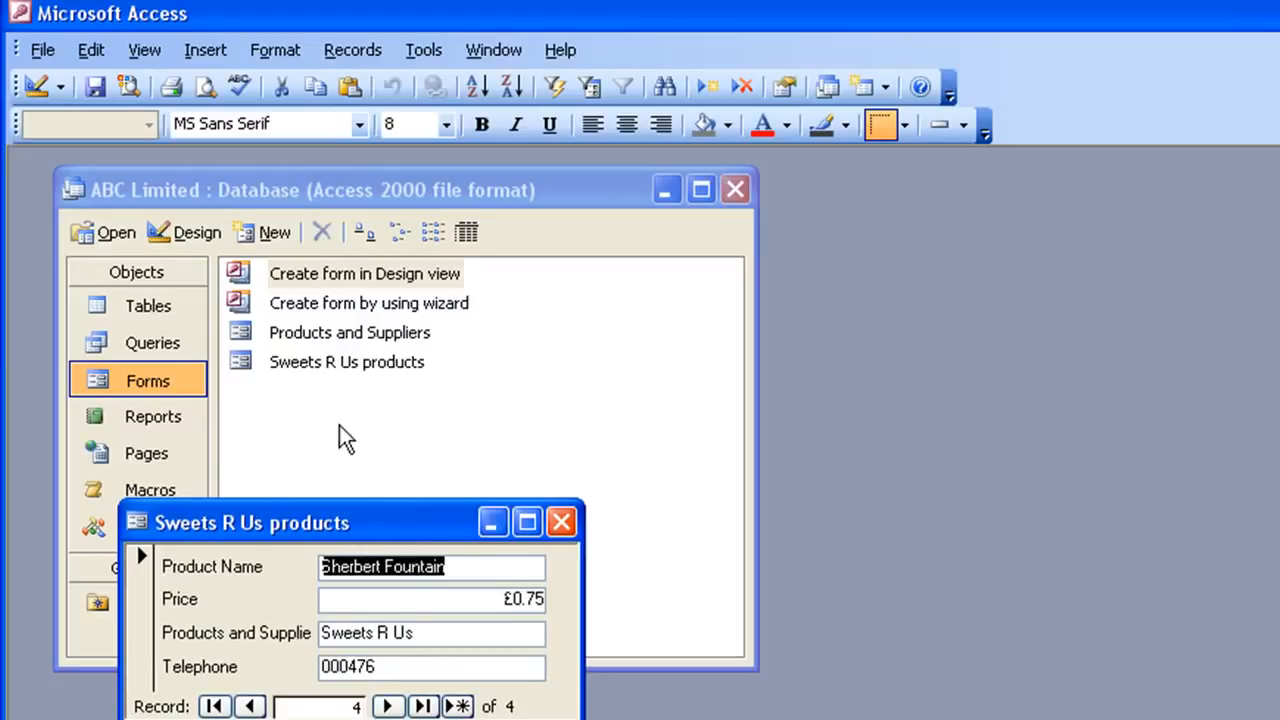
click(258, 330)
double_click(258, 332)
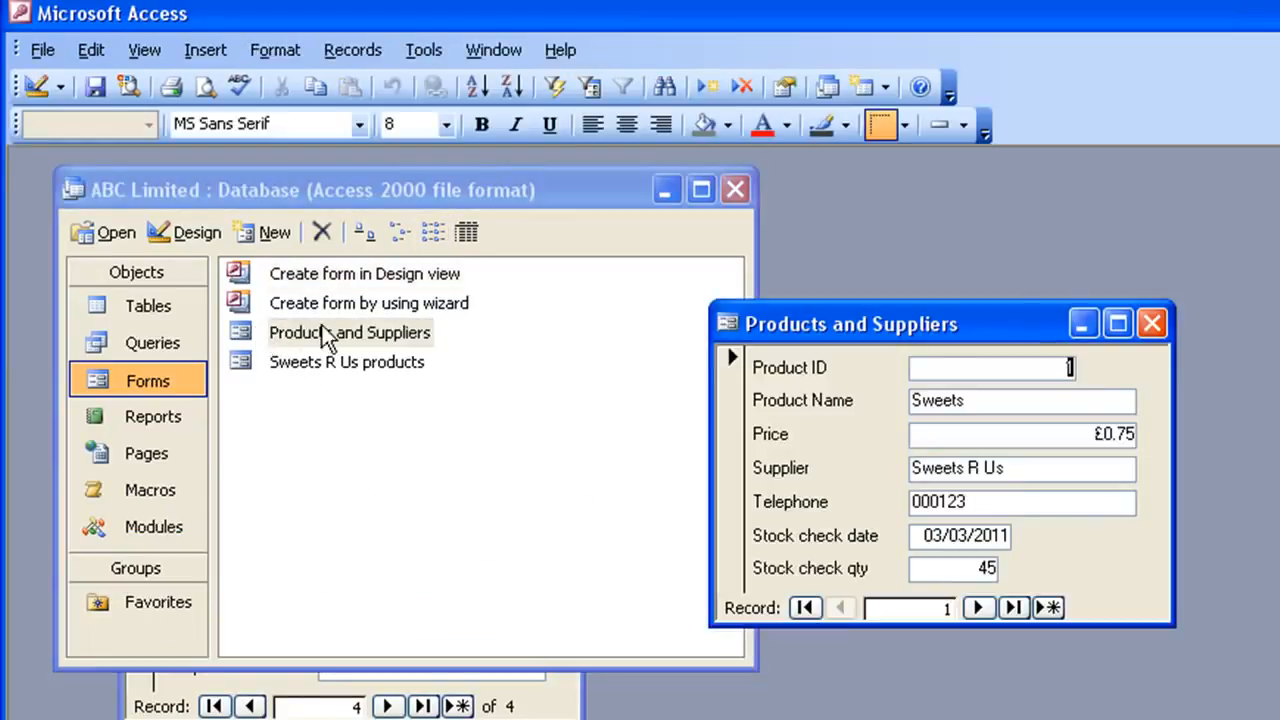
click(568, 705)
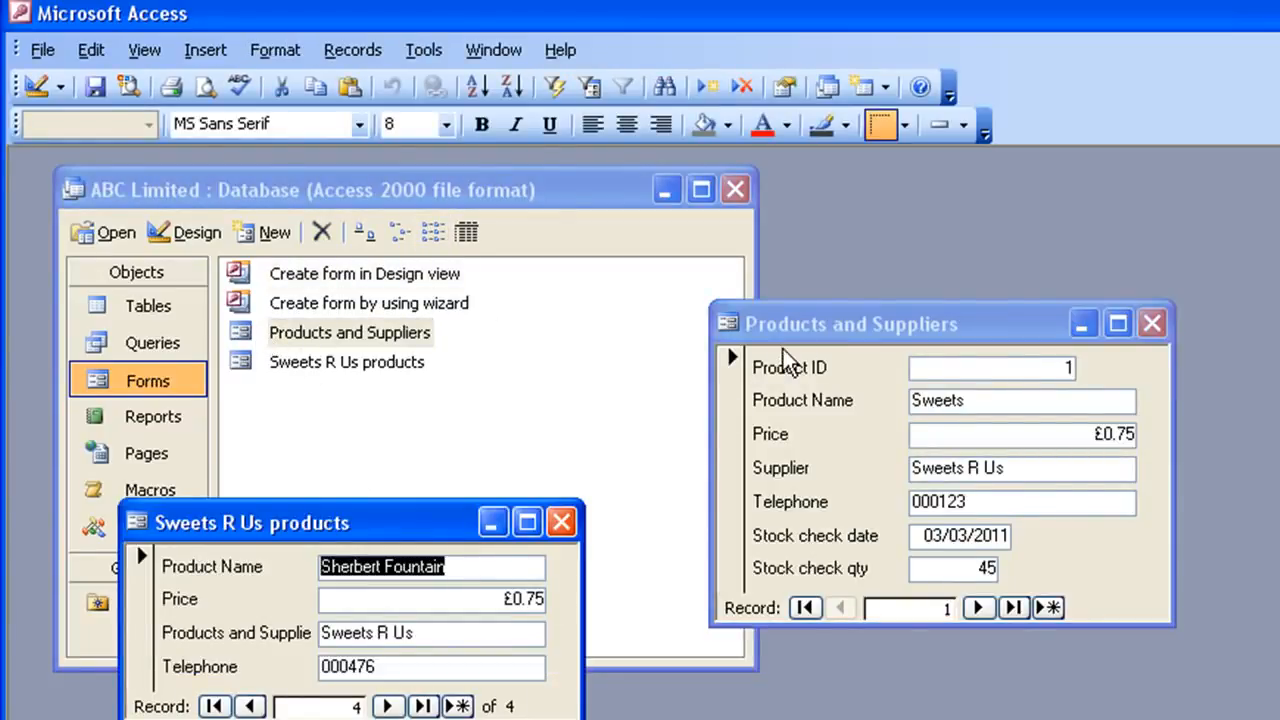
drag(819, 322, 719, 243)
drag(374, 521, 362, 436)
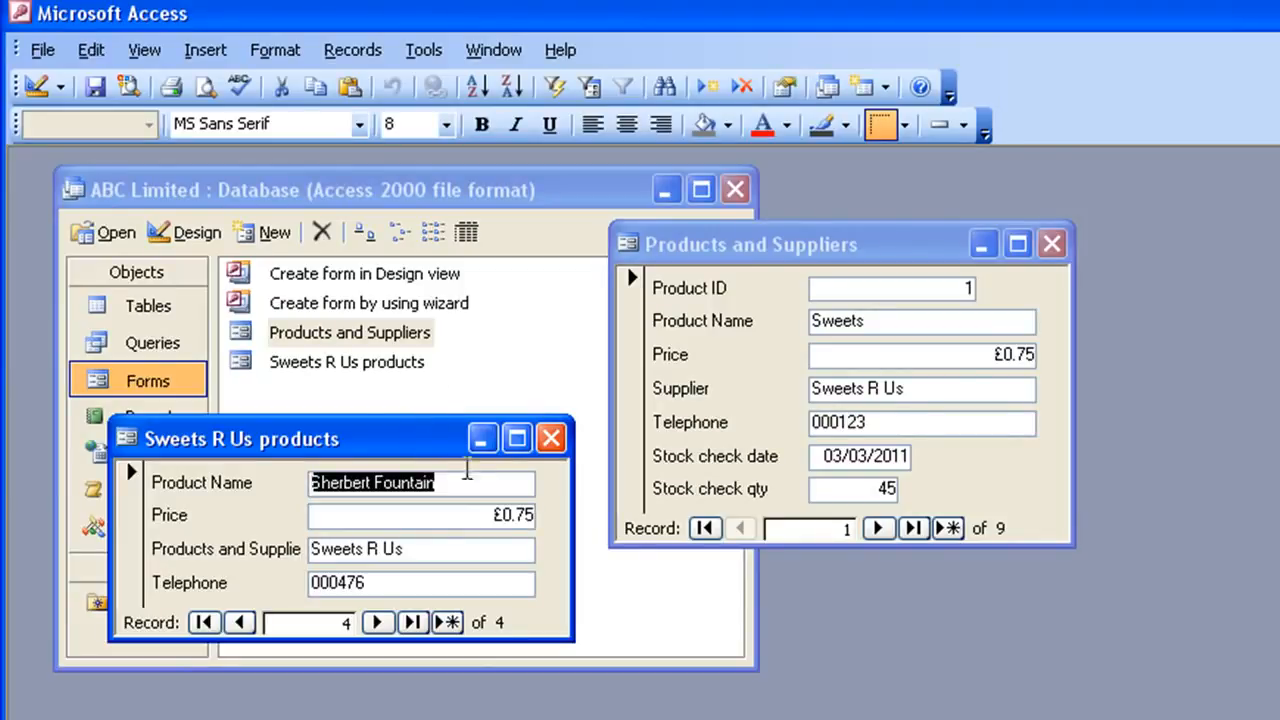
click(551, 438)
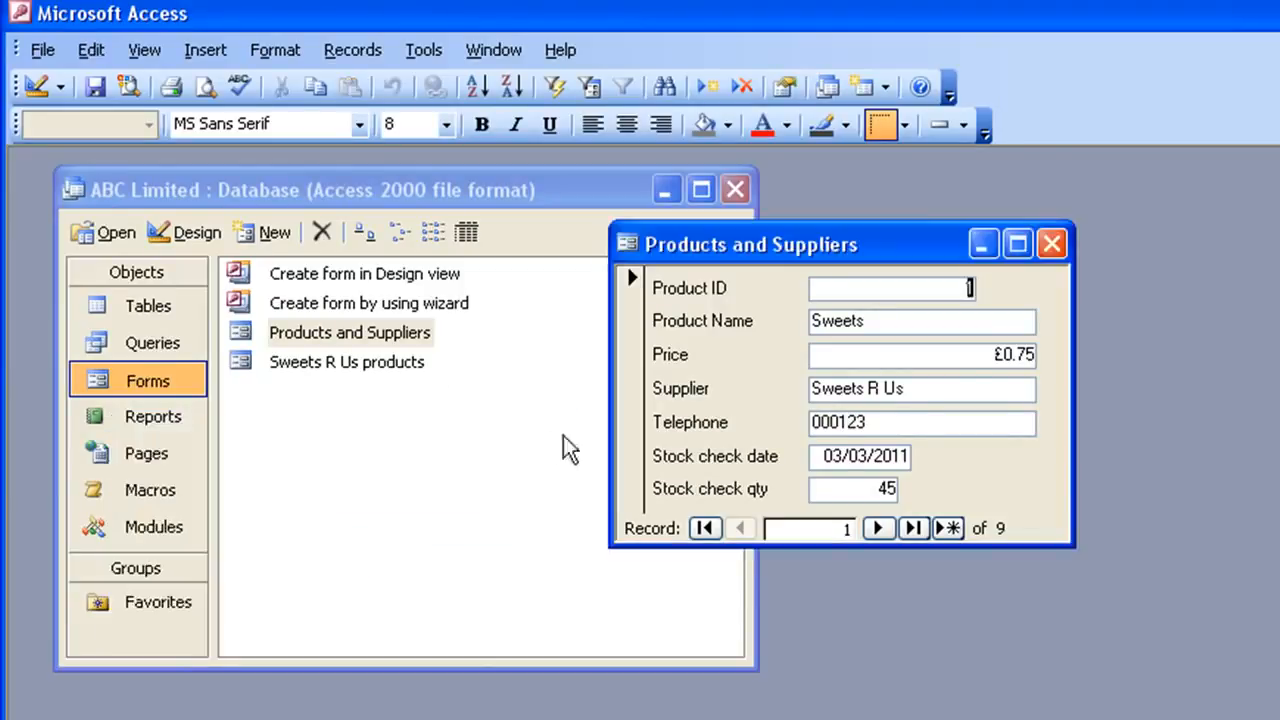
click(1050, 244)
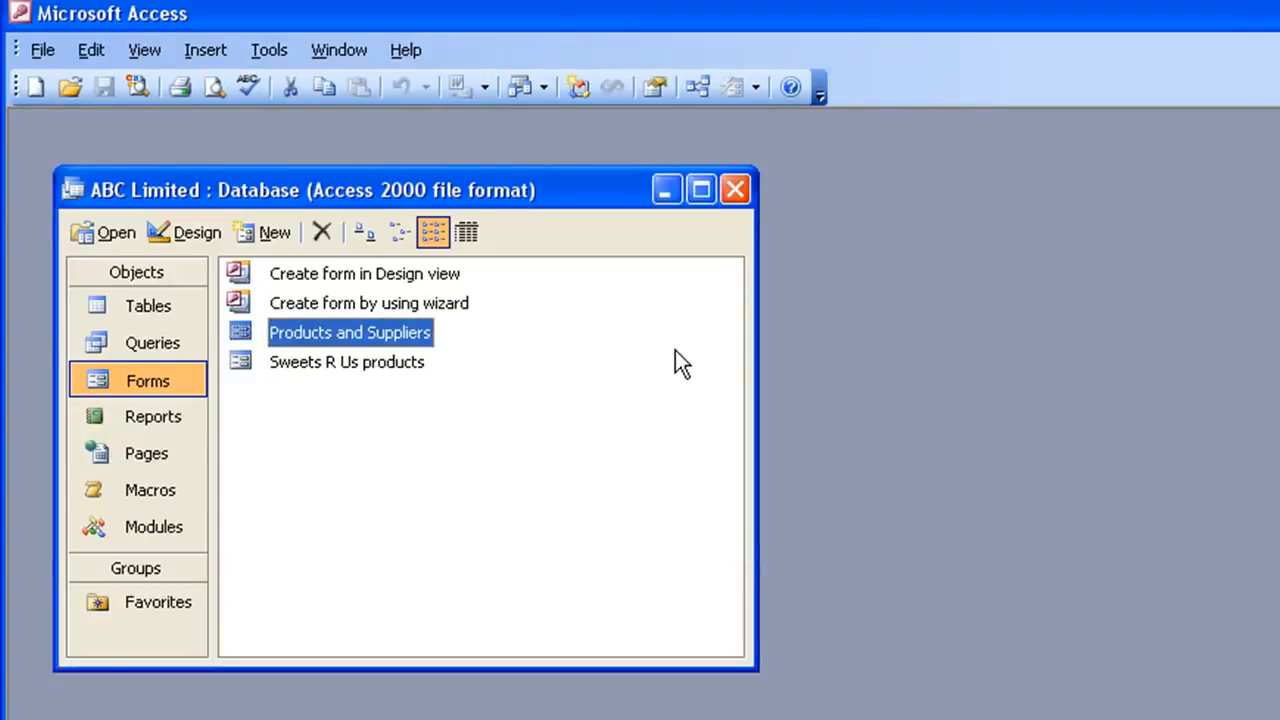
- Start a new report with the Report Wizard based on the Products and Suppliers table
click(139, 420)
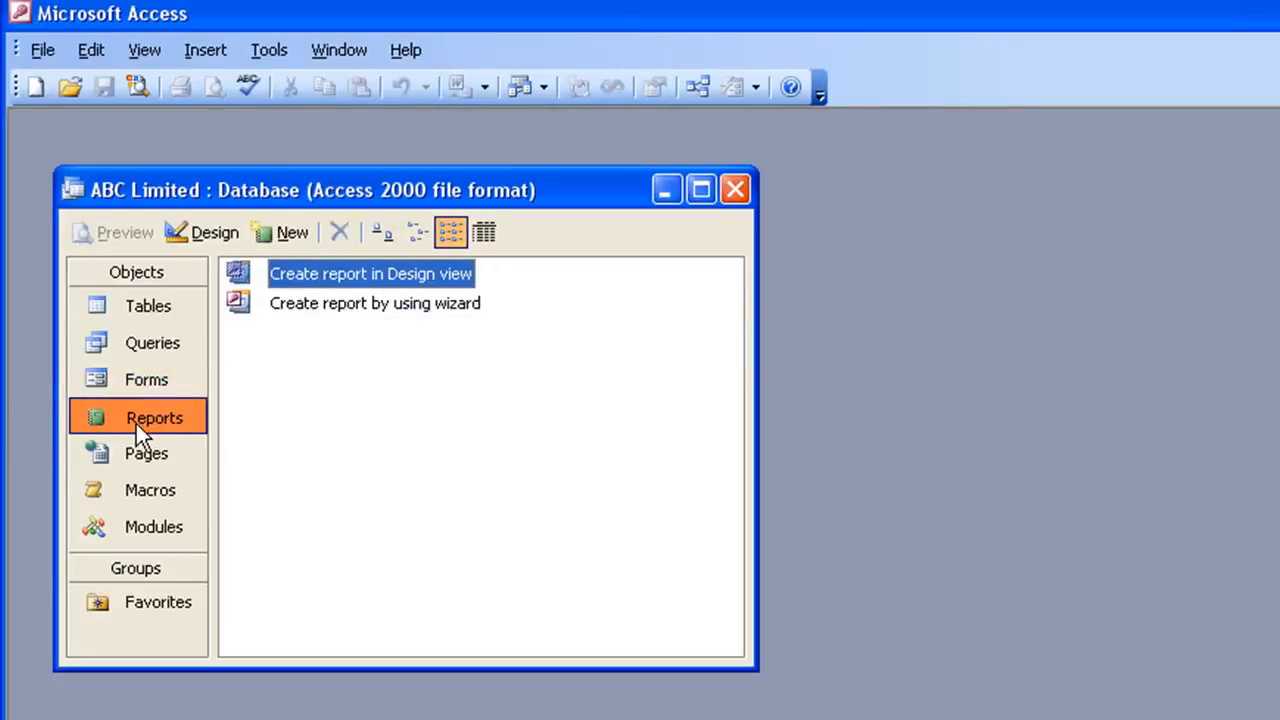
click(285, 236)
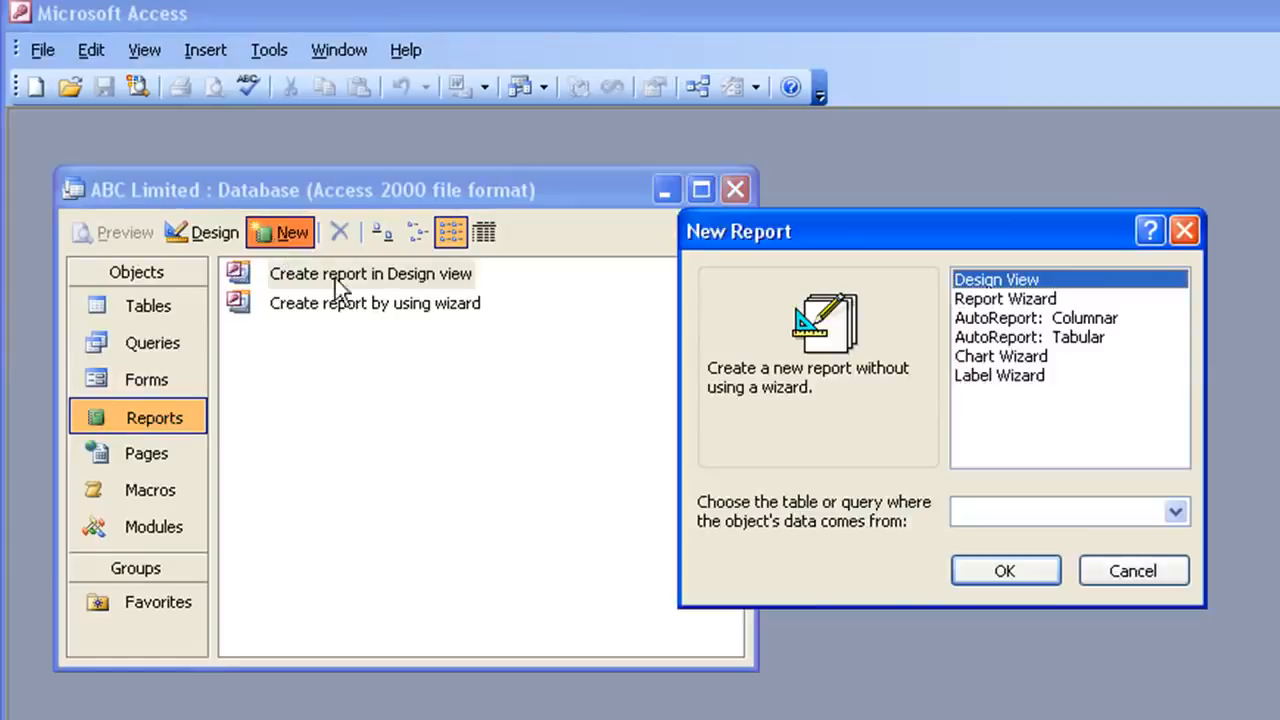
click(1002, 300)
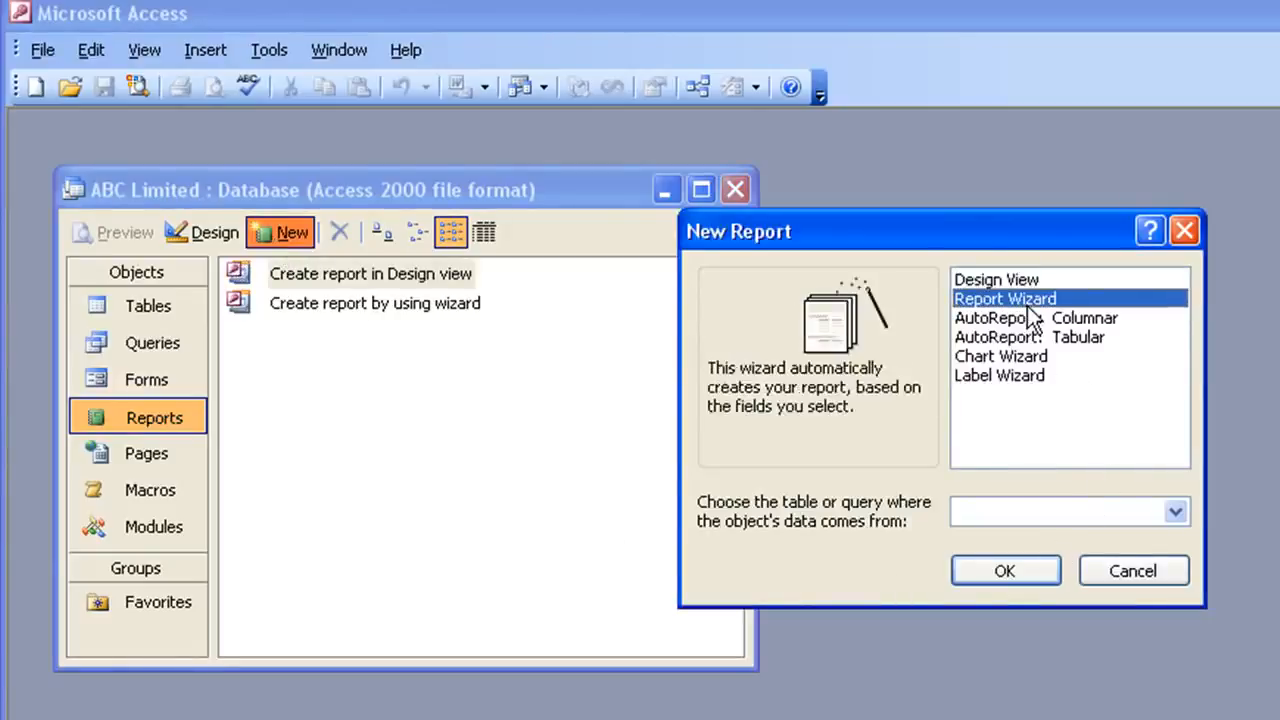
click(1177, 513)
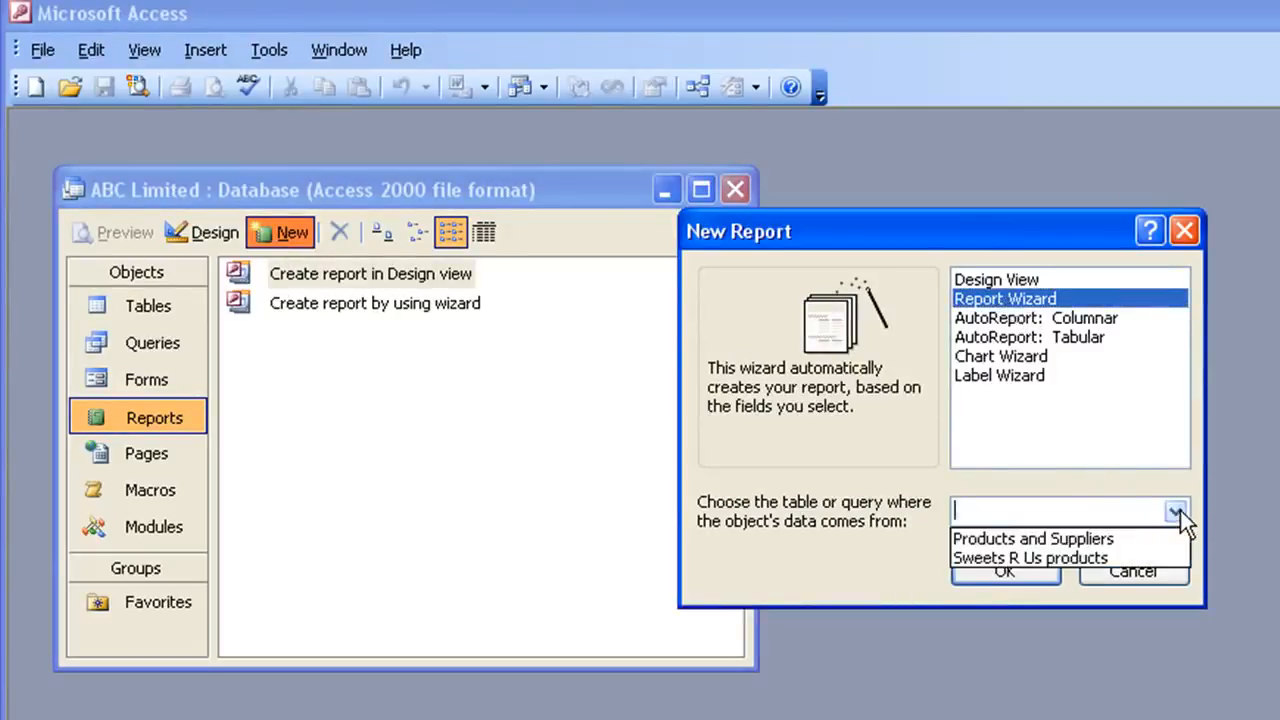
click(1006, 540)
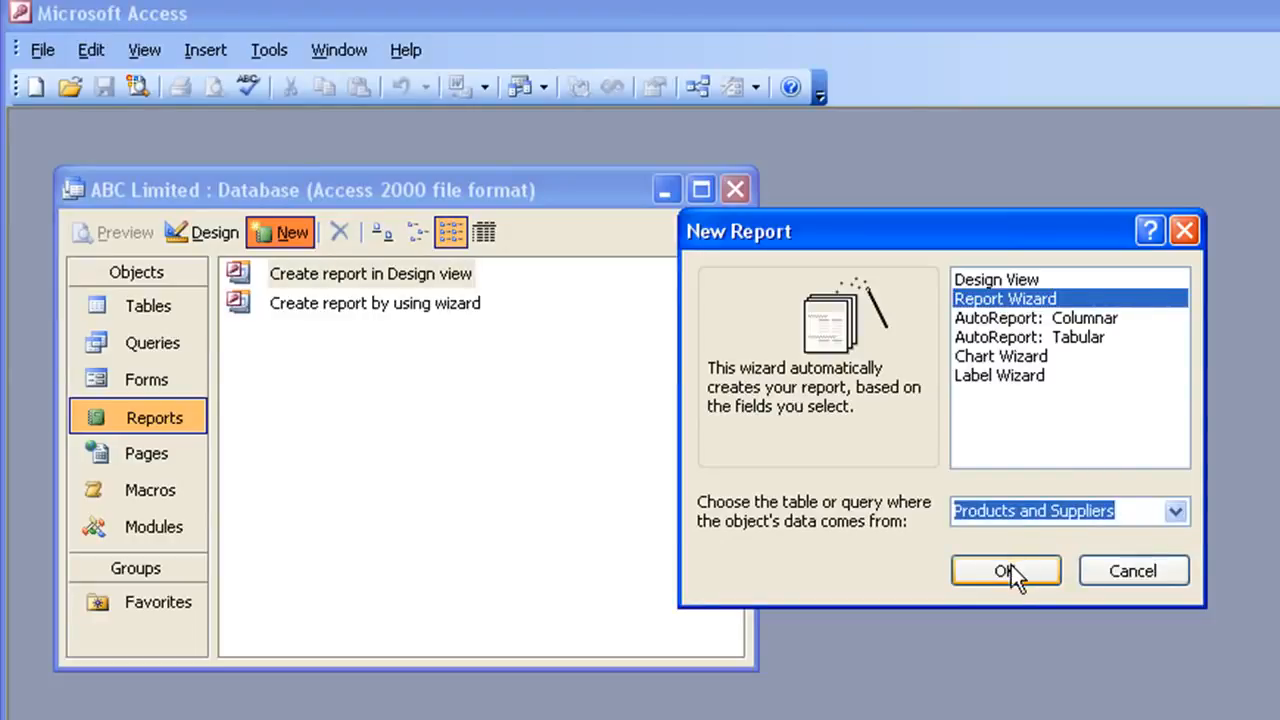
click(1007, 570)
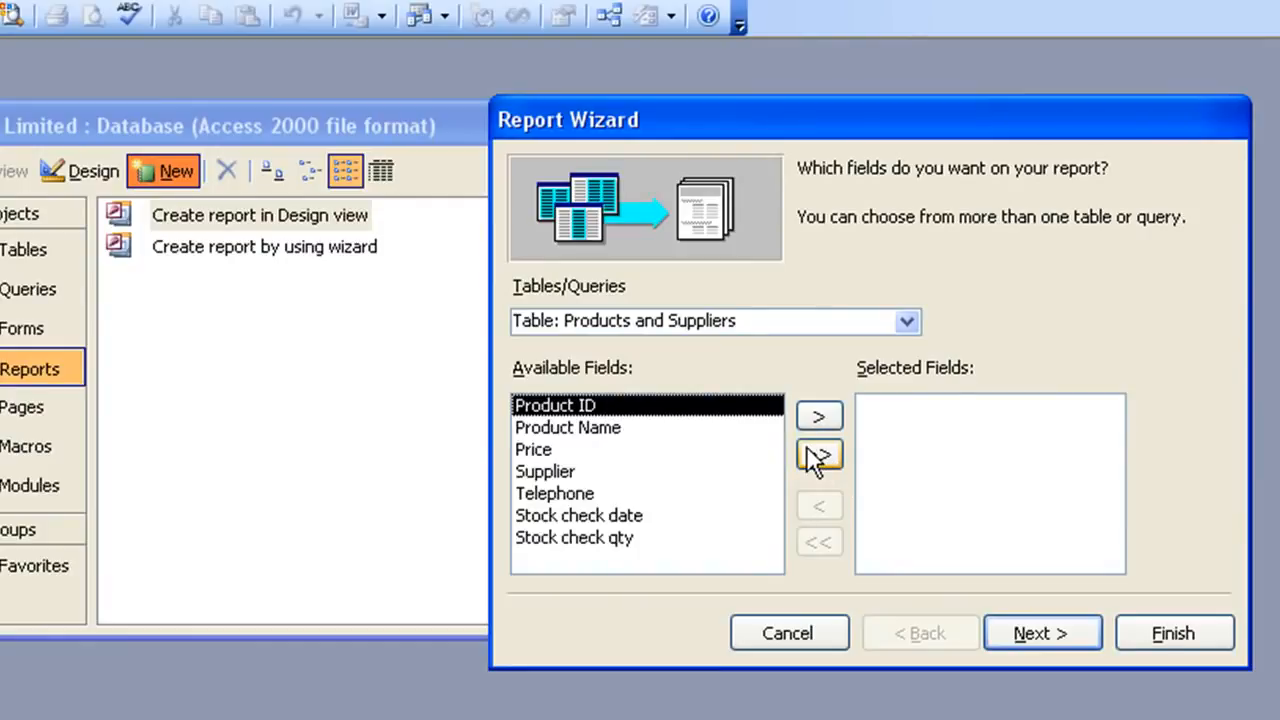
- Add every field except Product ID to the report and move to the next wizard page
click(815, 456)
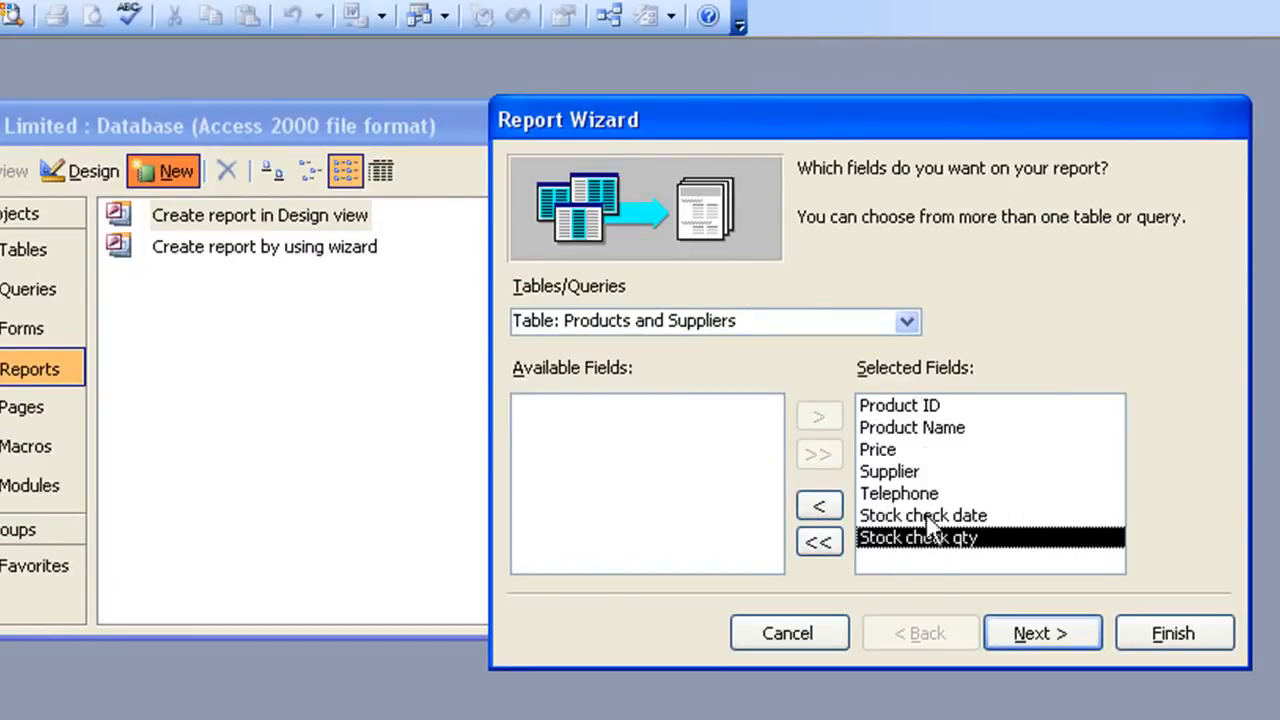
click(917, 405)
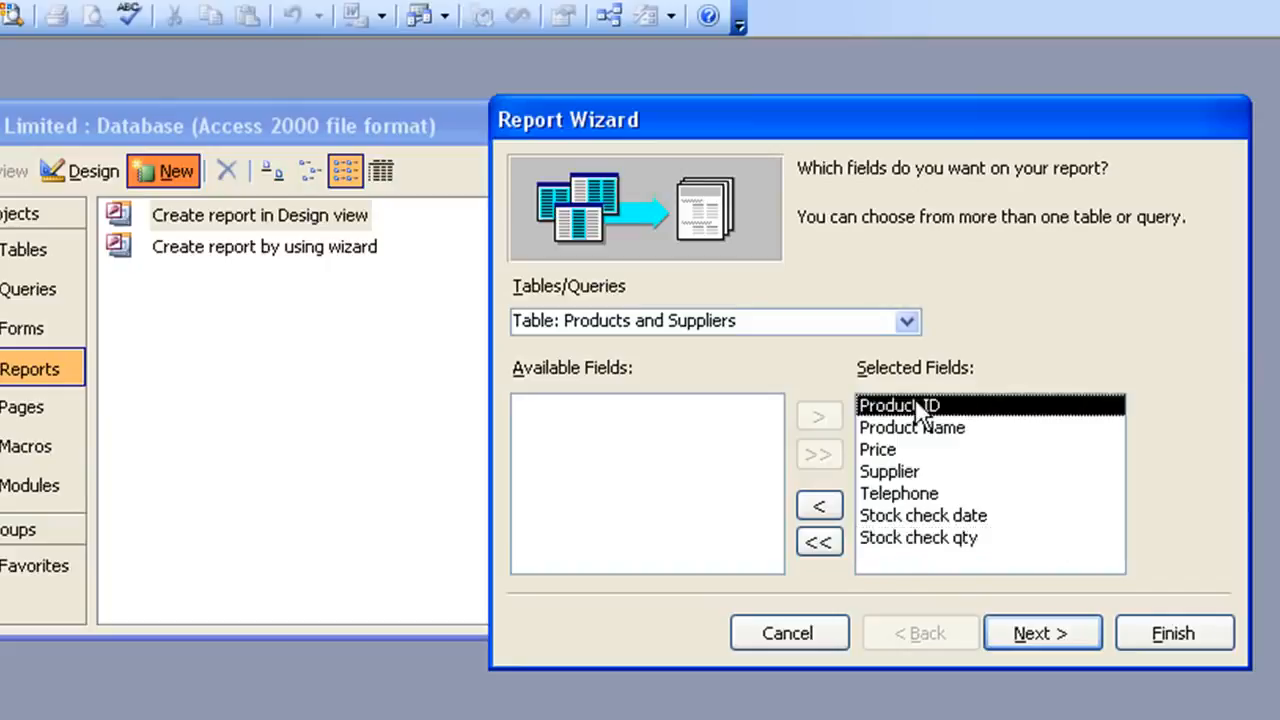
click(818, 506)
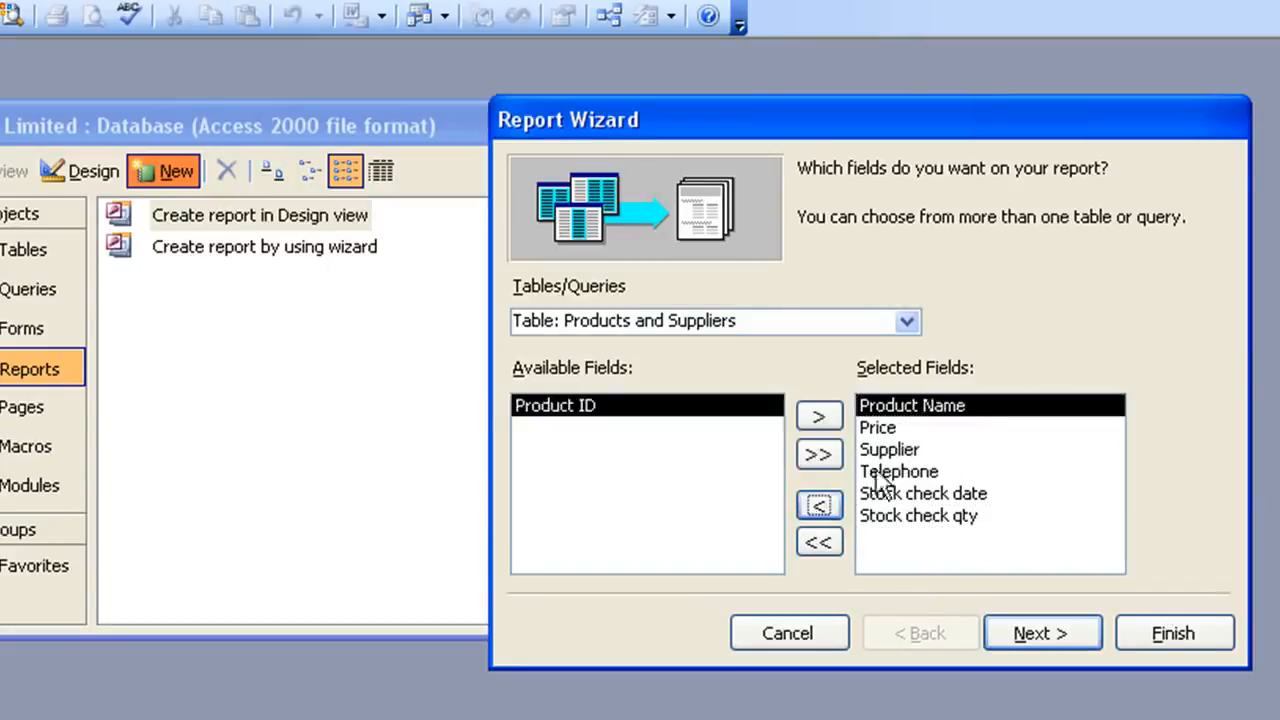
click(1017, 628)
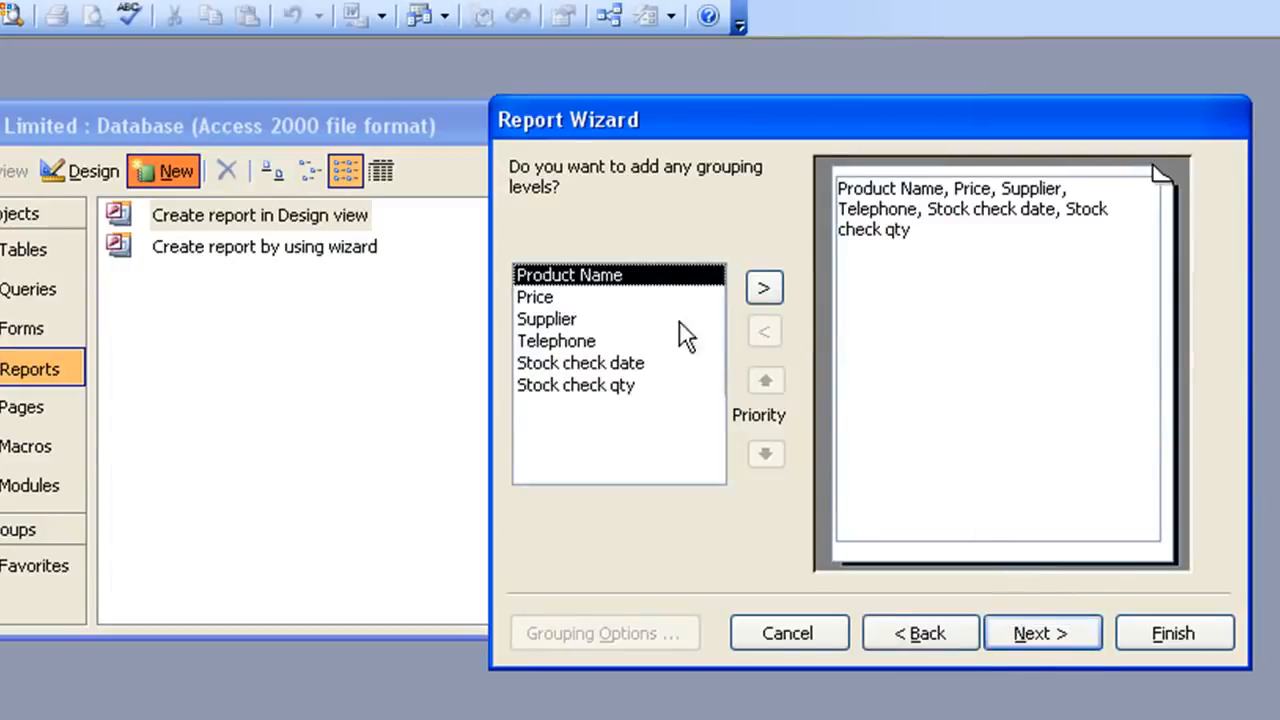
- Add a grouping level on Supplier and continue the wizard
click(548, 320)
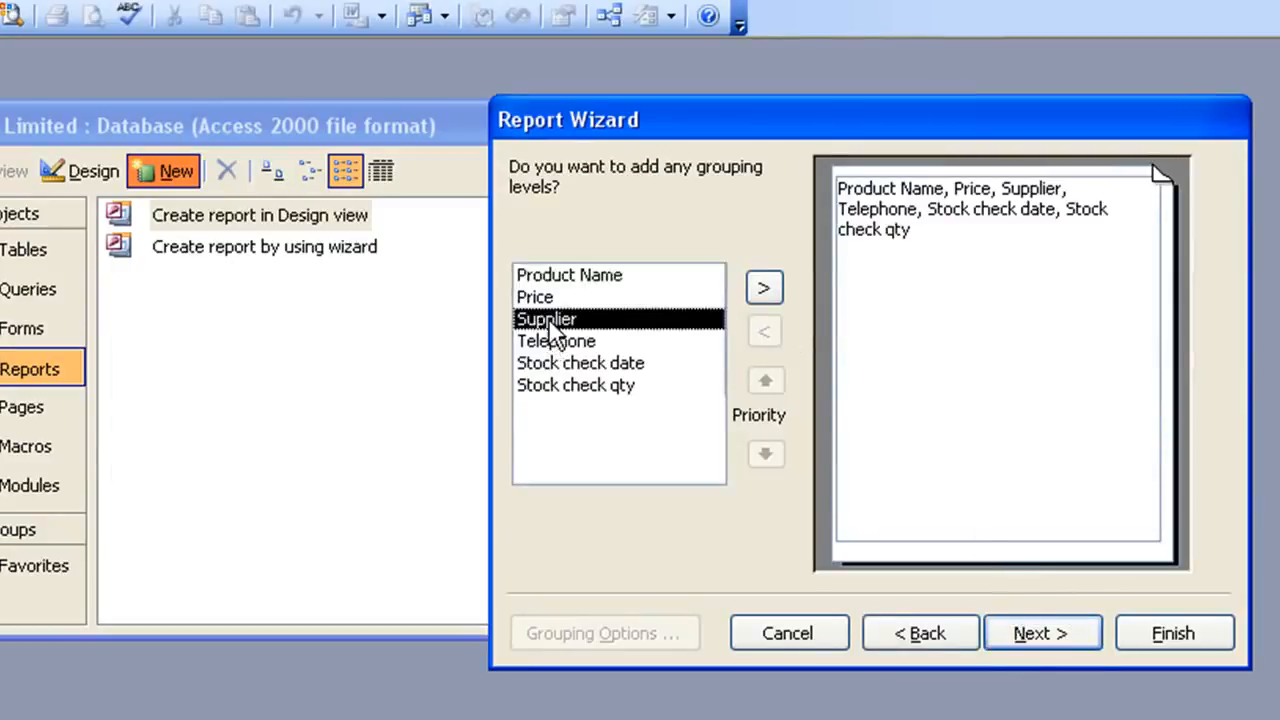
click(762, 289)
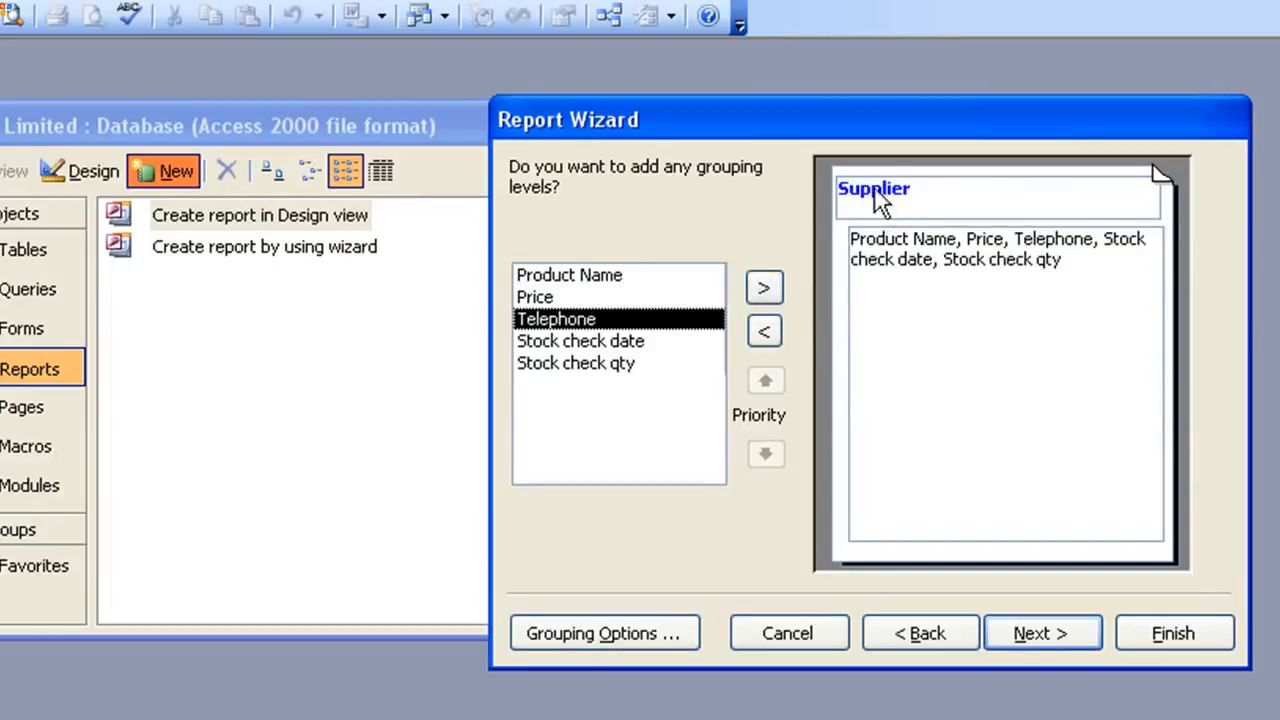
click(1031, 632)
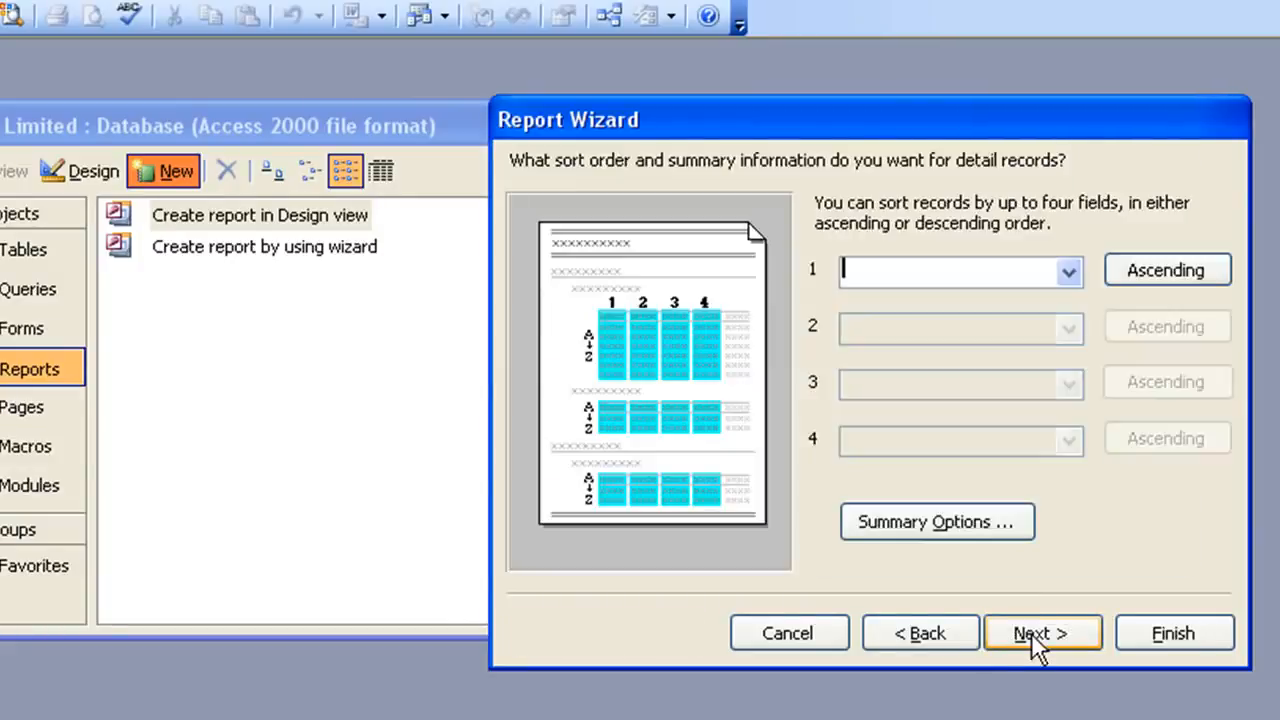
- Sort detail records by Product Name ascending and add a Sum summary for Stock check qty
click(1071, 268)
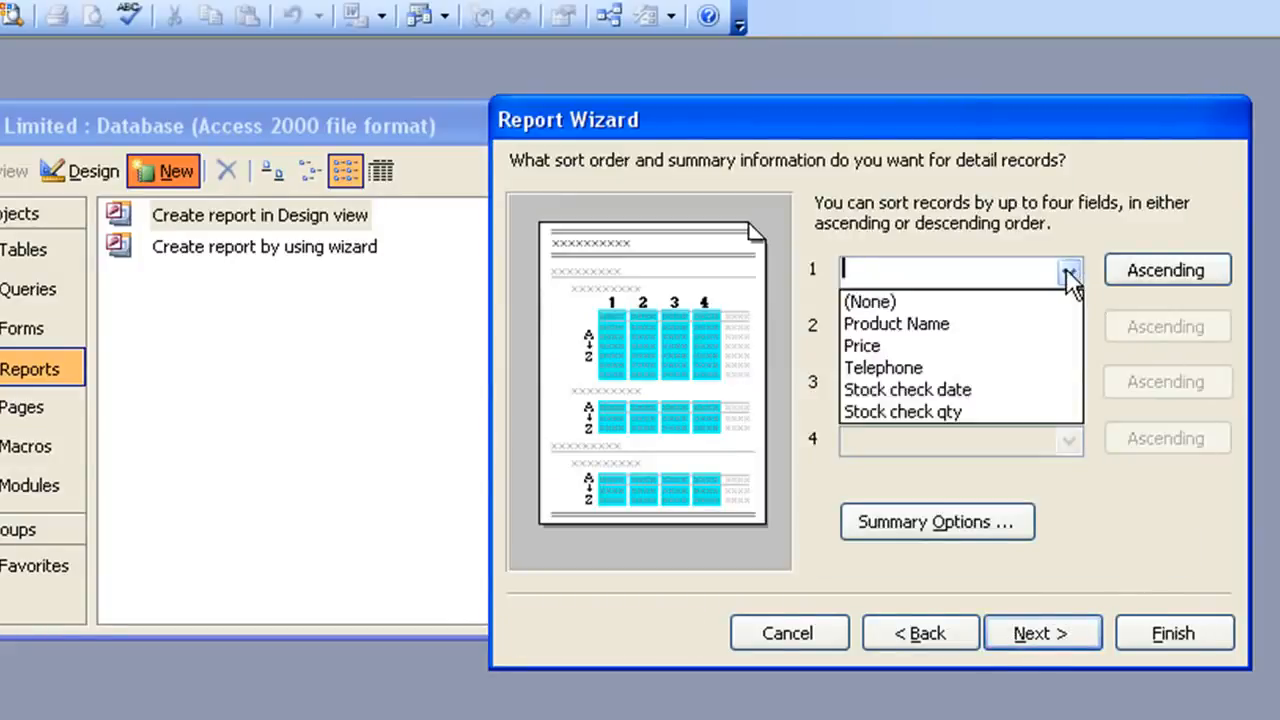
click(978, 330)
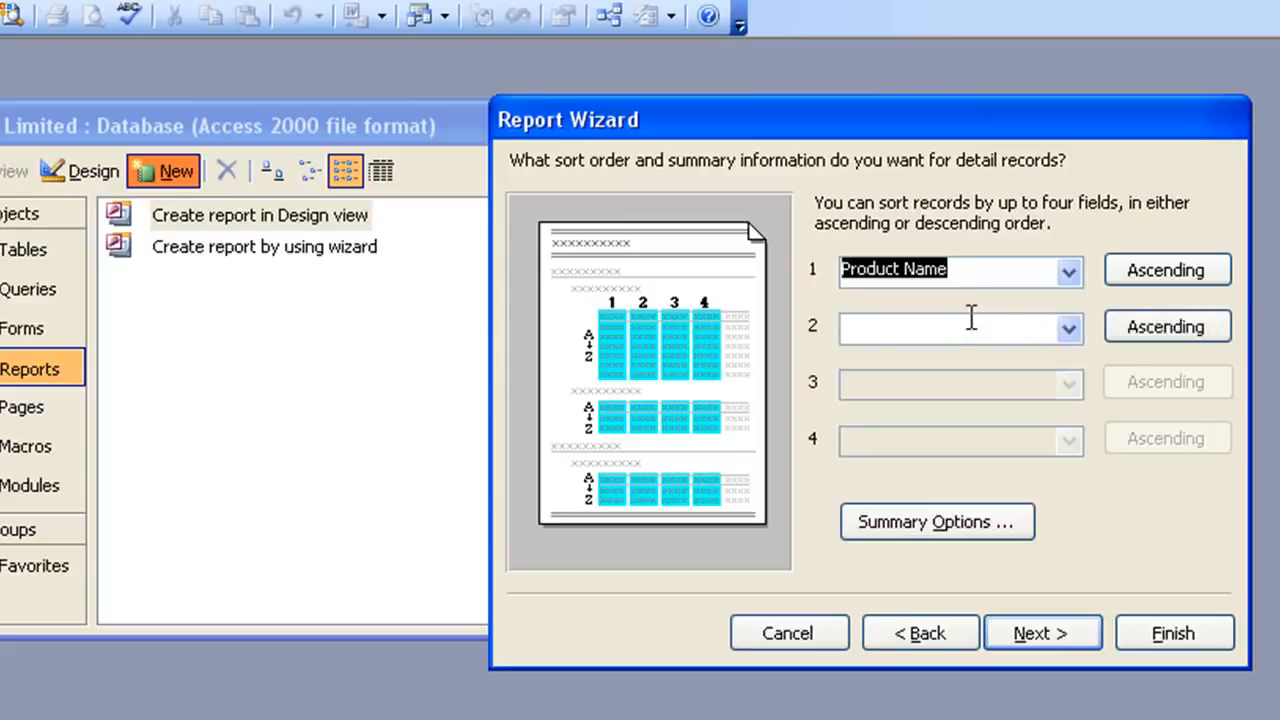
click(917, 520)
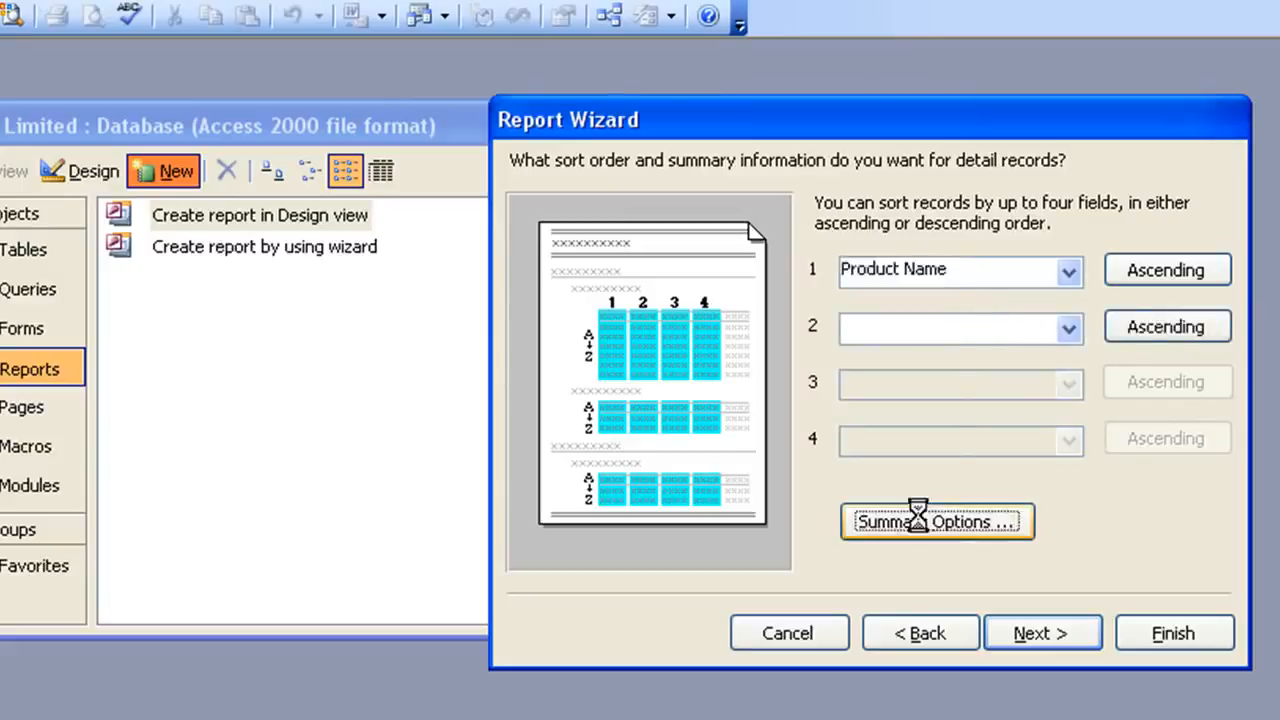
click(778, 294)
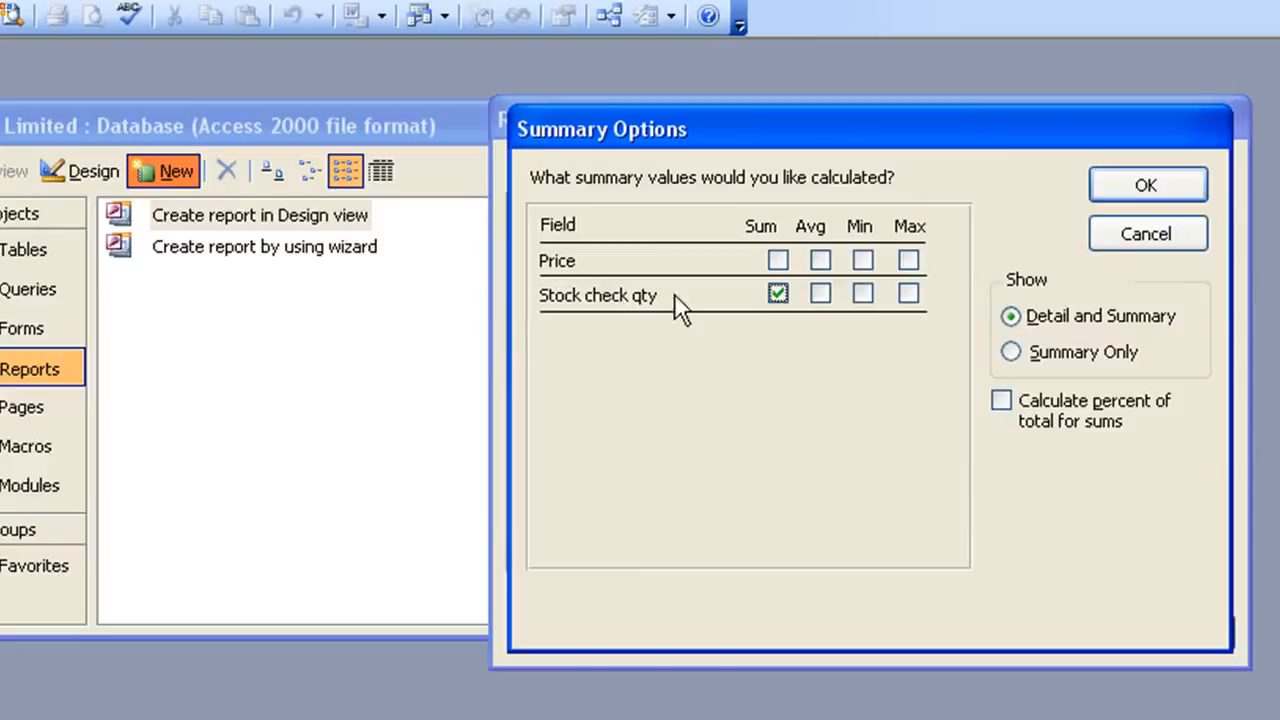
click(1147, 186)
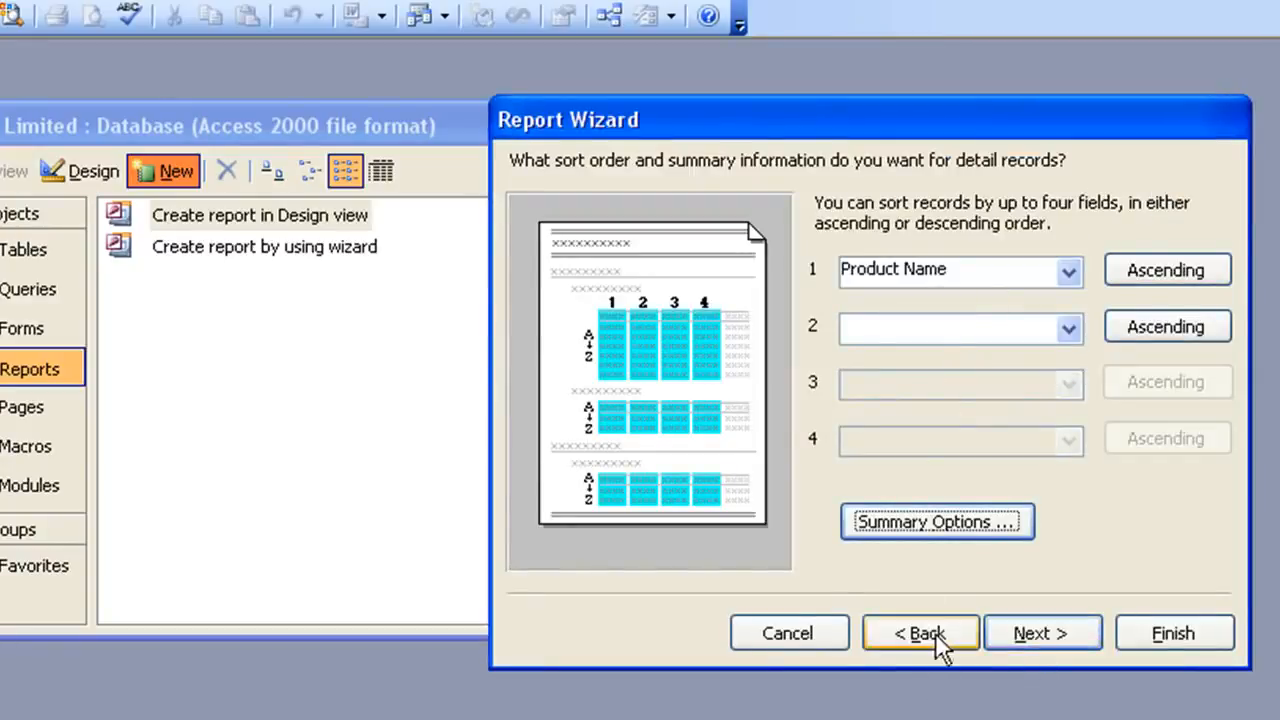
click(1025, 633)
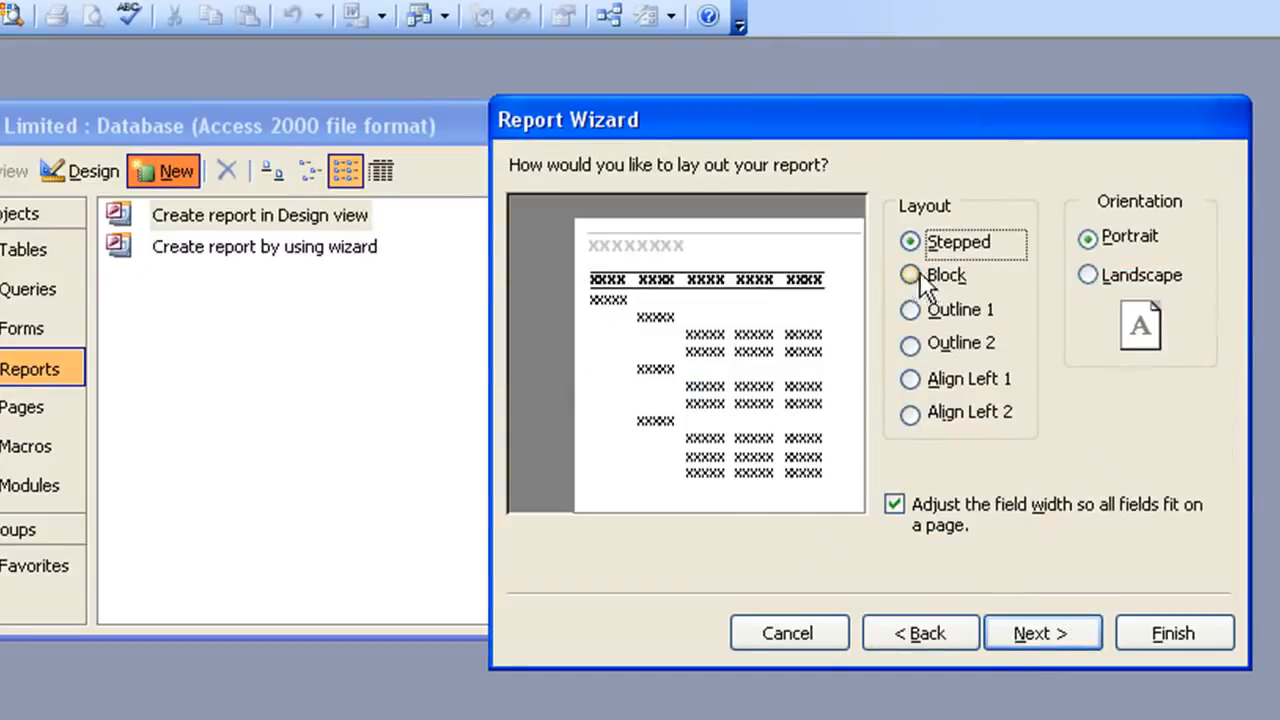
- Keep the Stepped portrait layout and choose the Corporate style for the report
click(1003, 644)
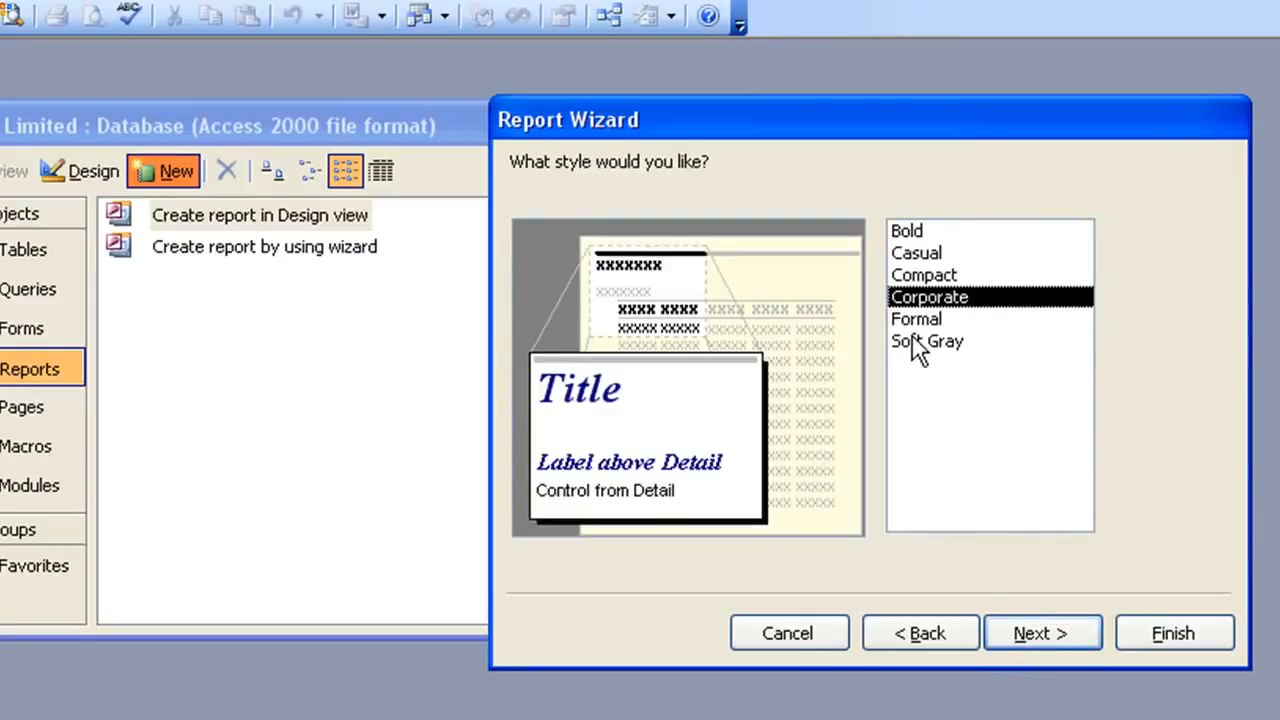
click(912, 338)
click(914, 319)
click(918, 298)
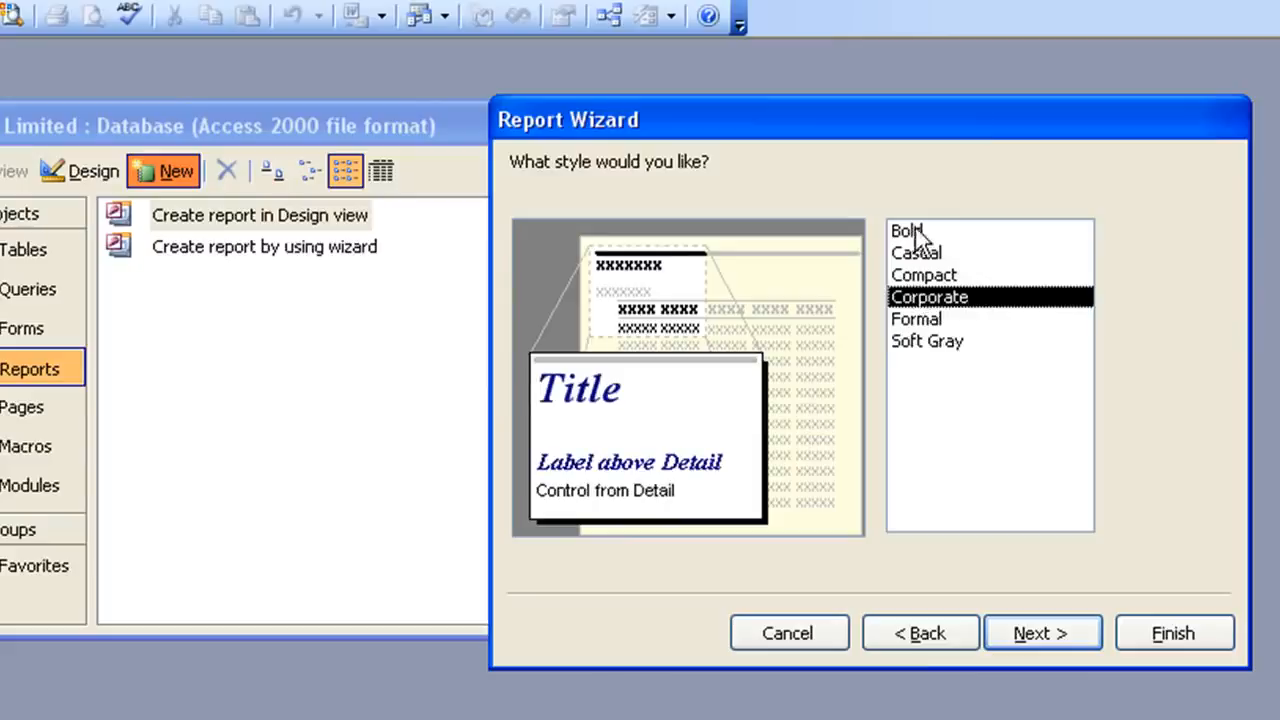
click(1039, 630)
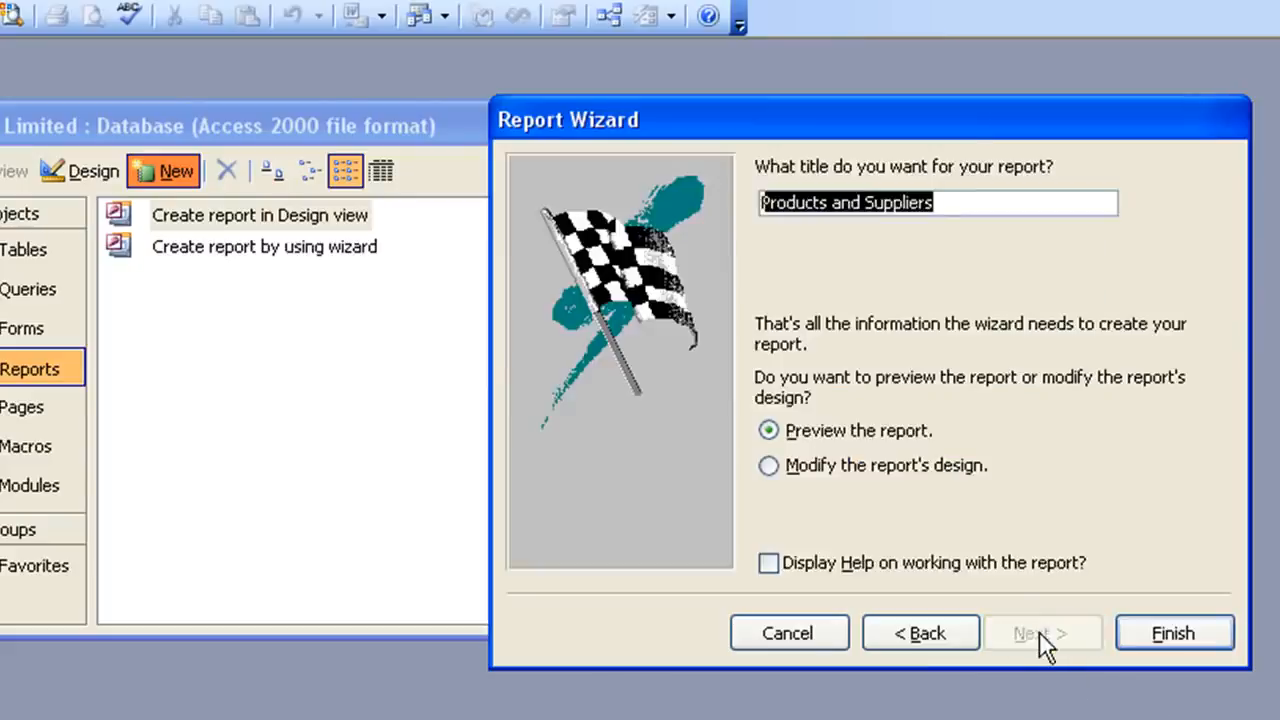
- Title the report "Products and Suppliers Report" and finish the wizard with a preview
click(974, 205)
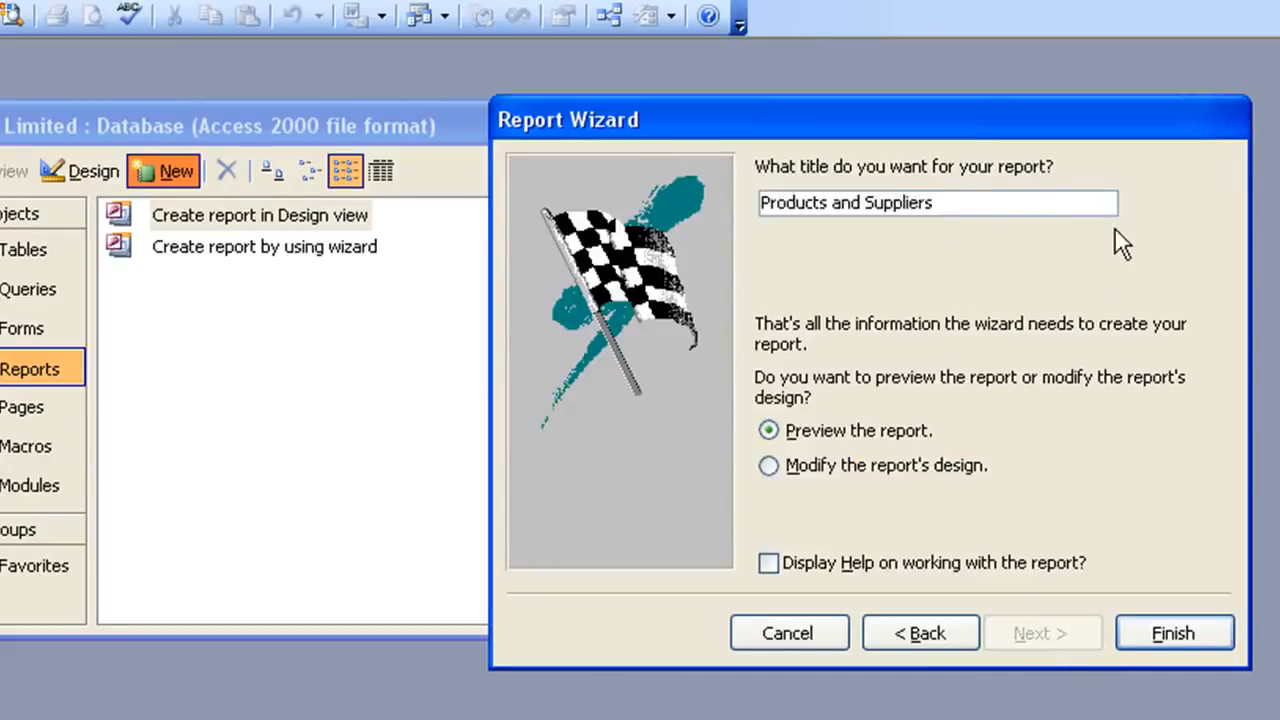
text(Report)
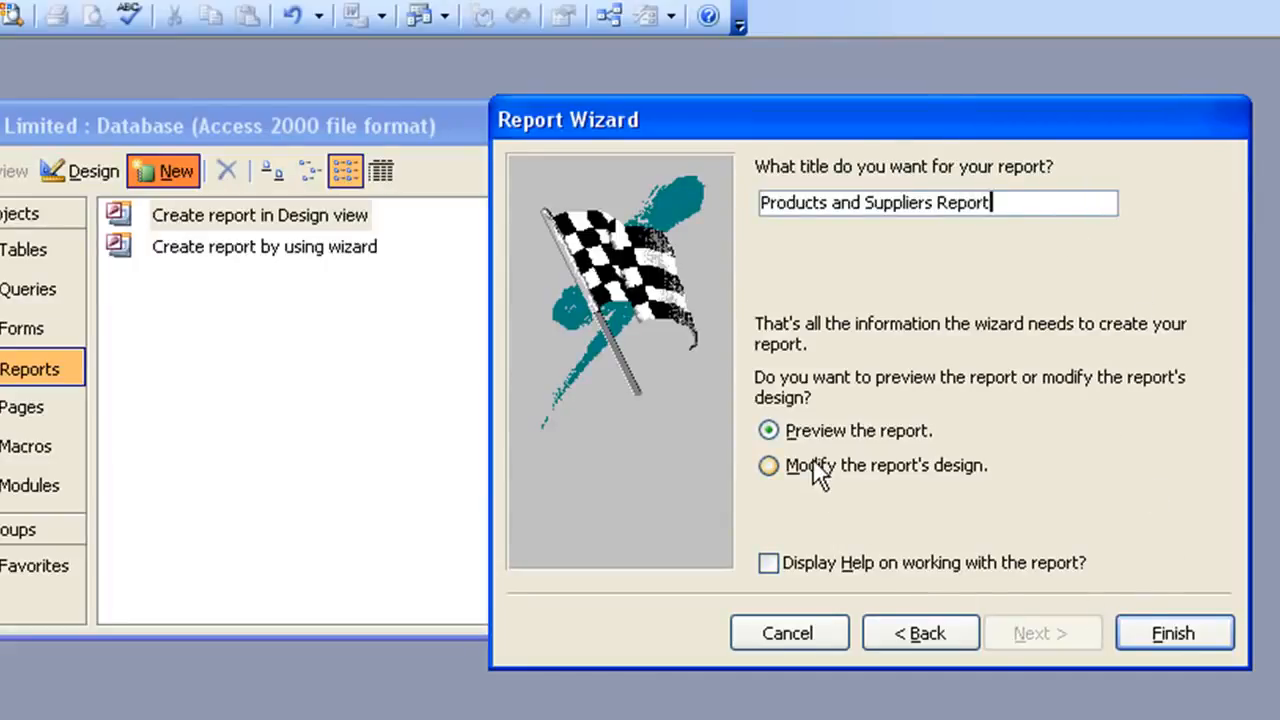
click(1226, 640)
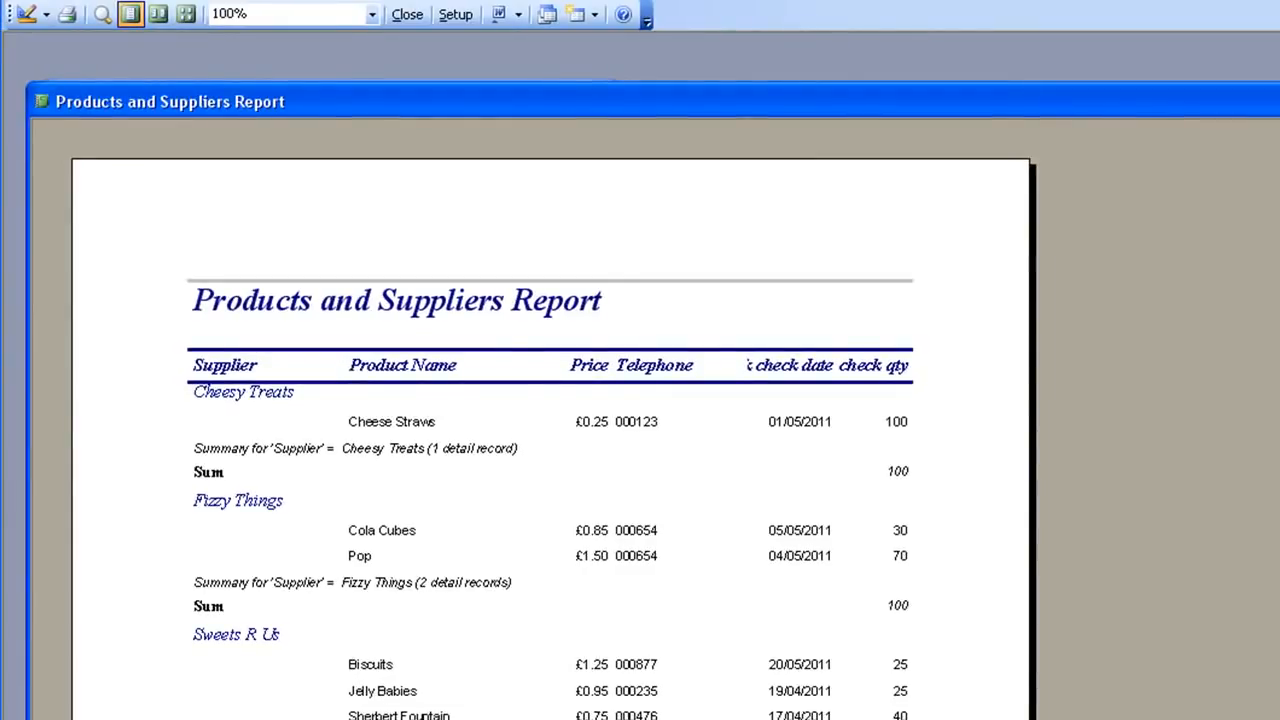
- Scroll through the report preview to examine the supplier groups, sums and grand total, then close it
scroll(554, 420, down, 5)
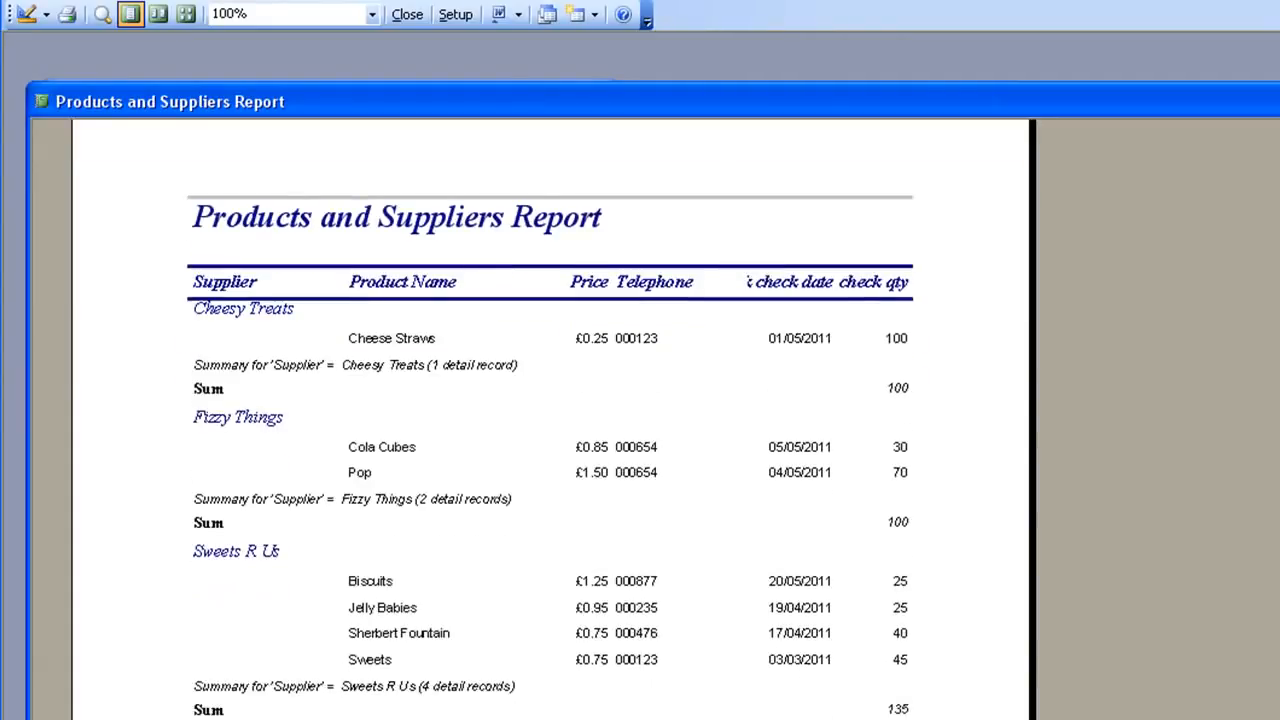
scroll(554, 420, down, 2)
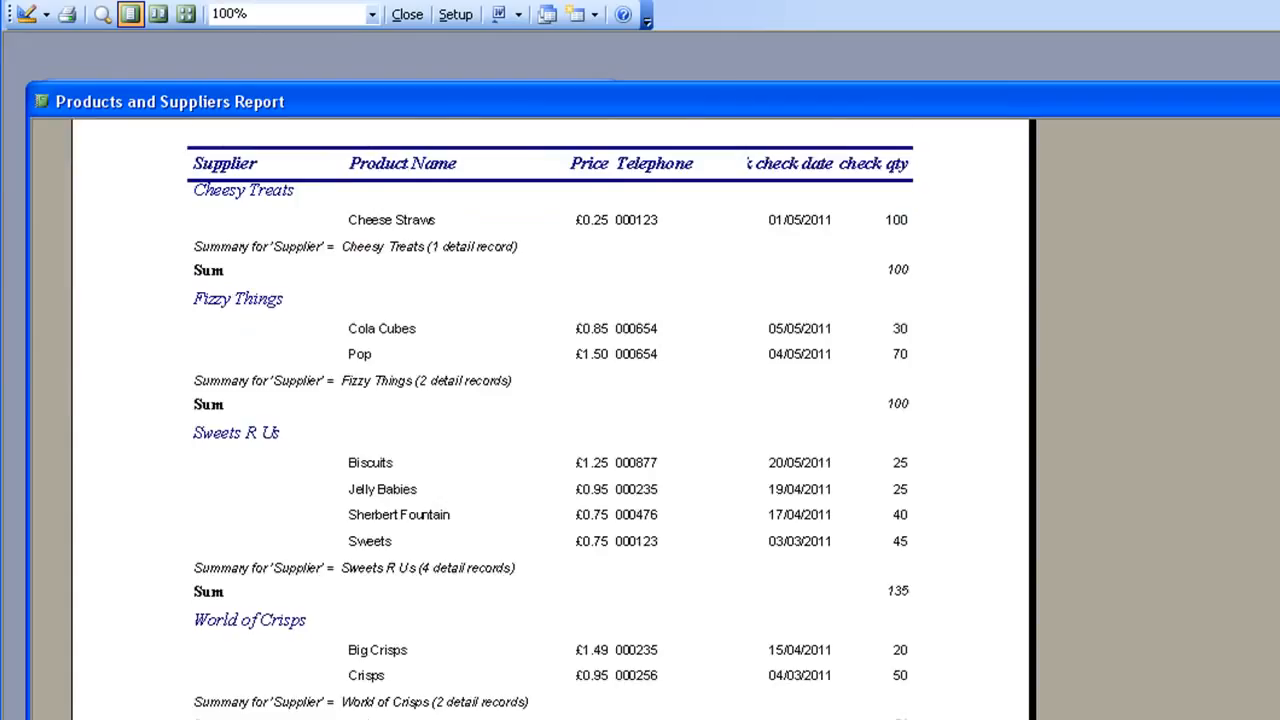
scroll(554, 420, up, 1)
scroll(554, 420, up, 1)
scroll(554, 420, down, 7)
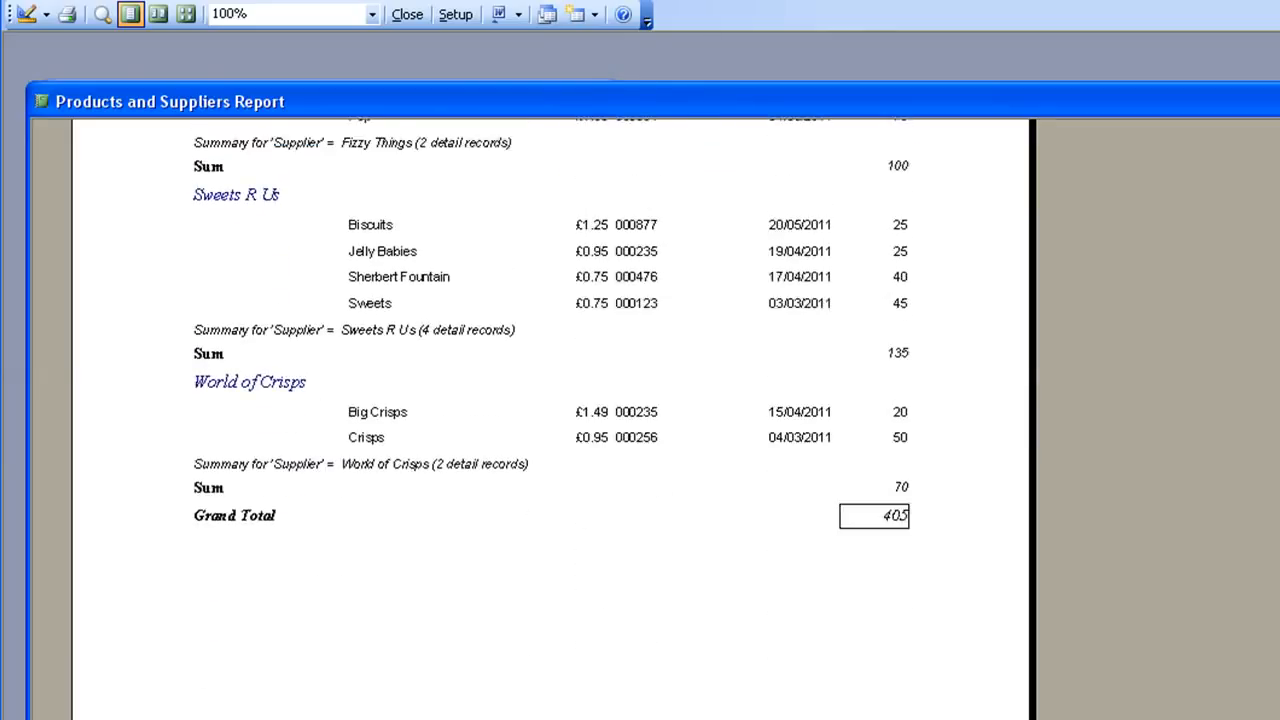
scroll(554, 420, up, 7)
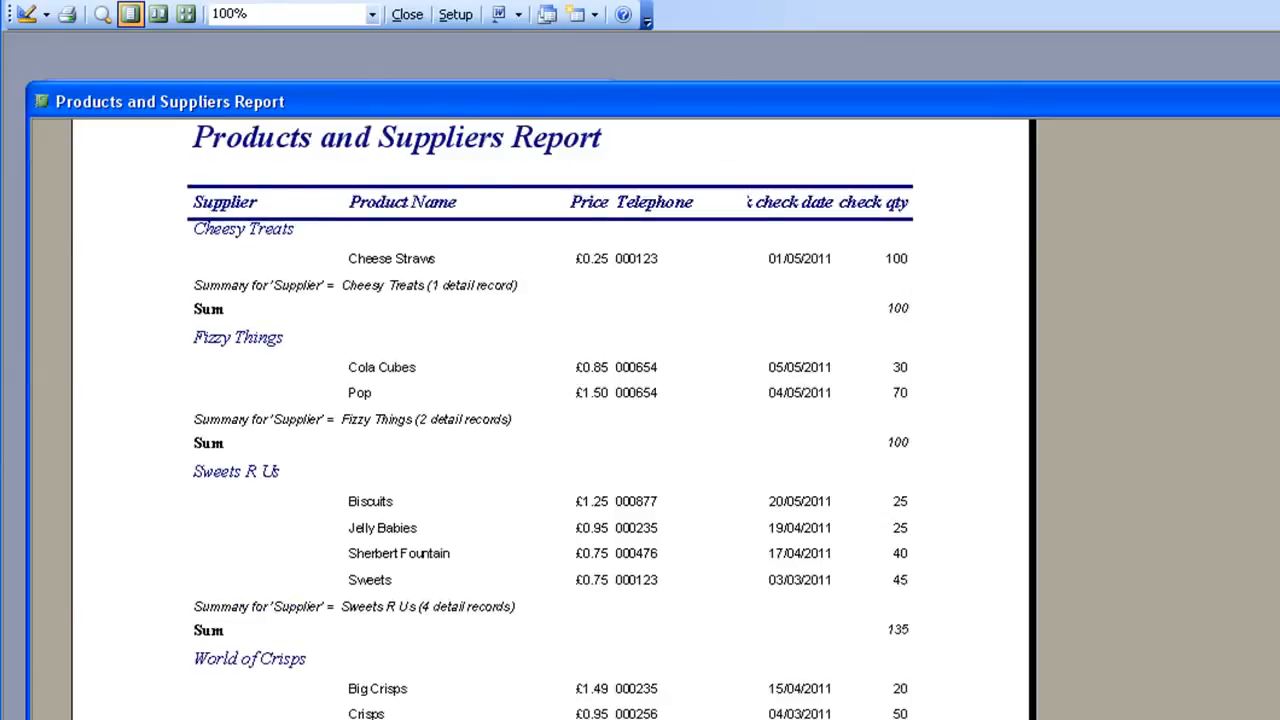
scroll(554, 420, up, 5)
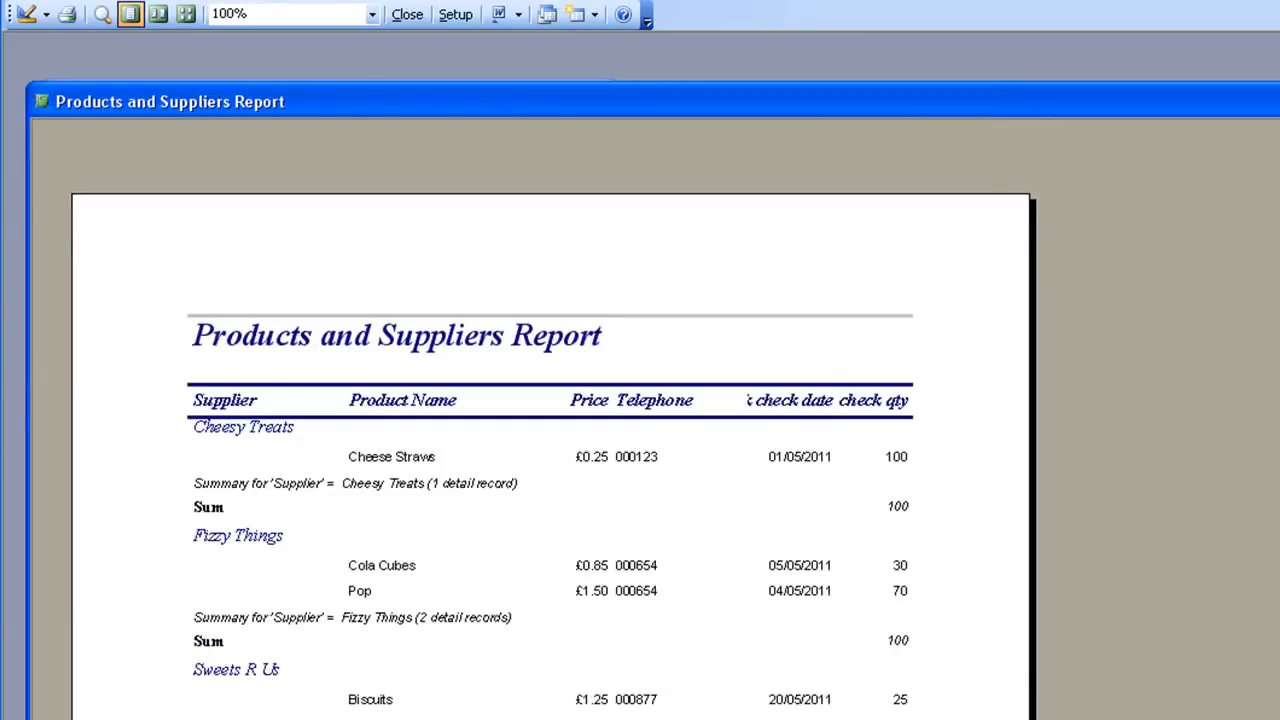
scroll(554, 420, down, 5)
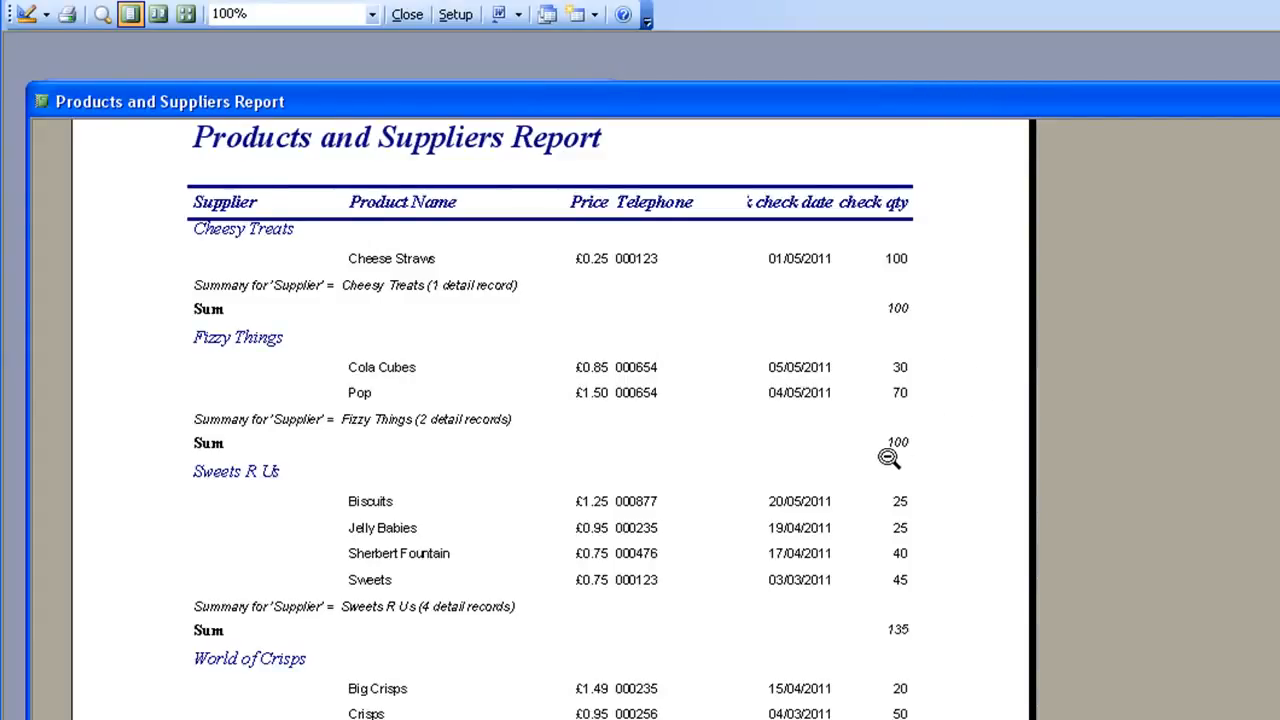
scroll(550, 420, down, 5)
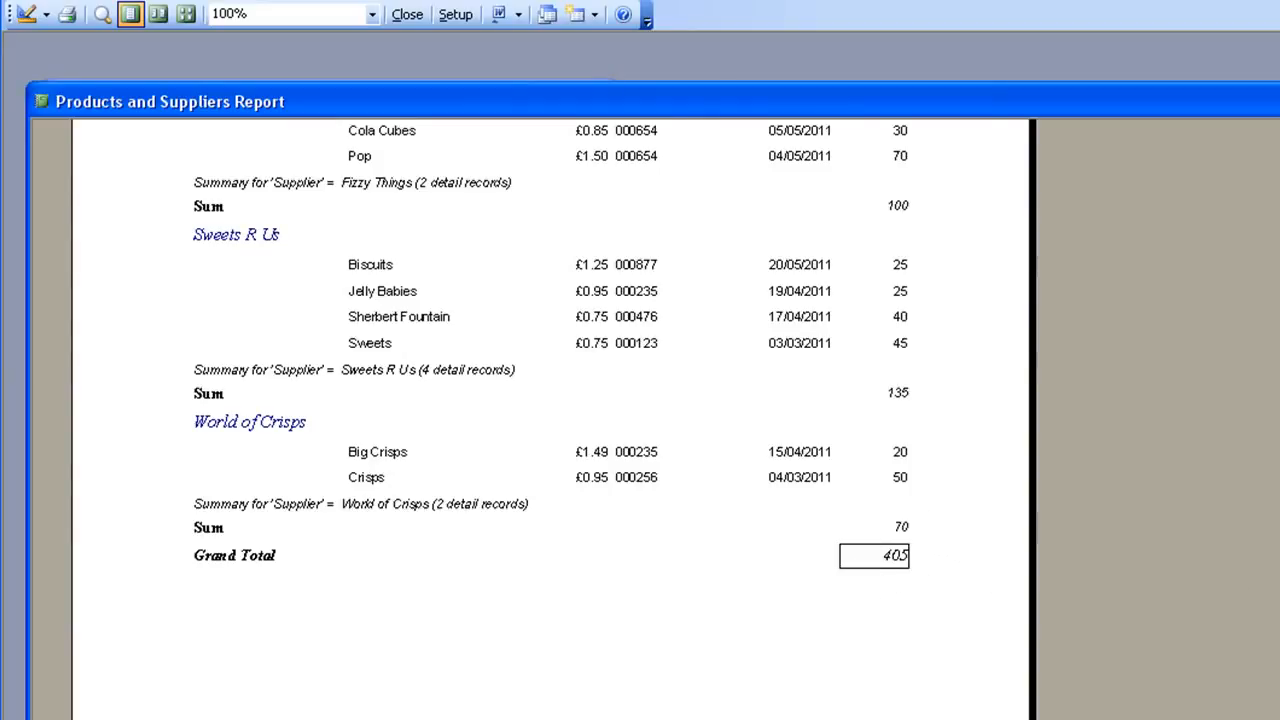
scroll(550, 420, up, 5)
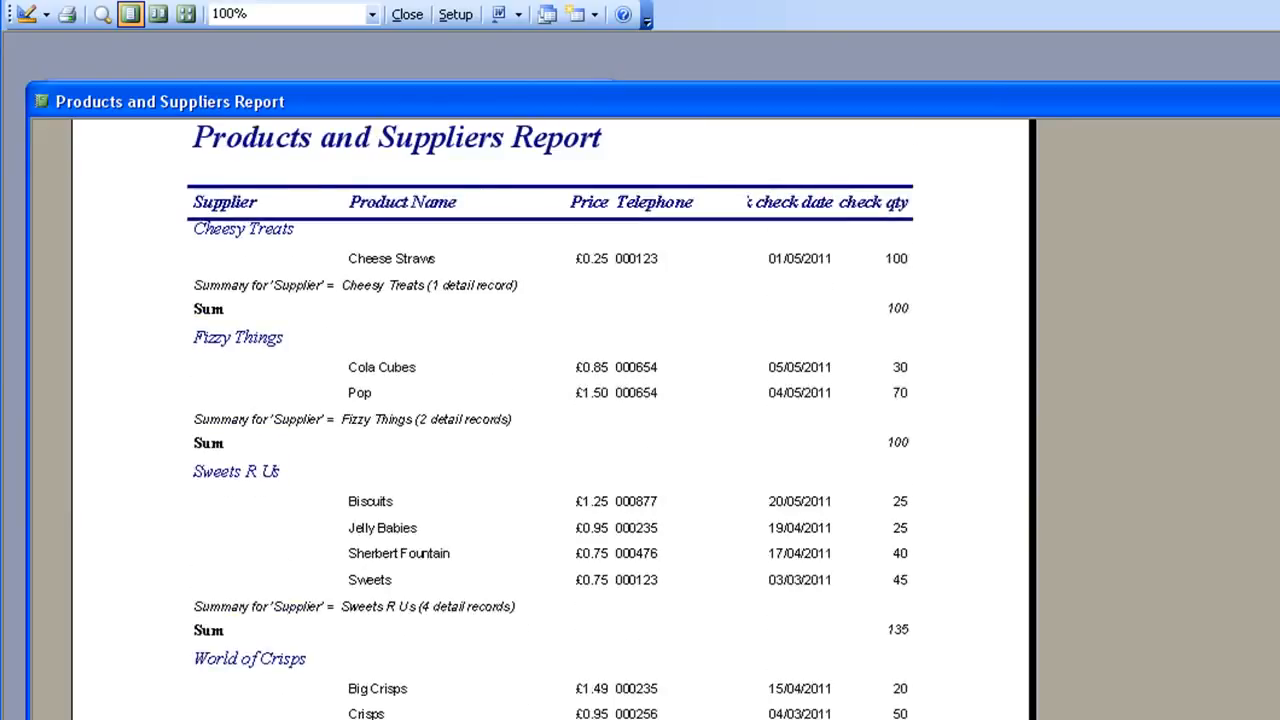
click(1275, 101)
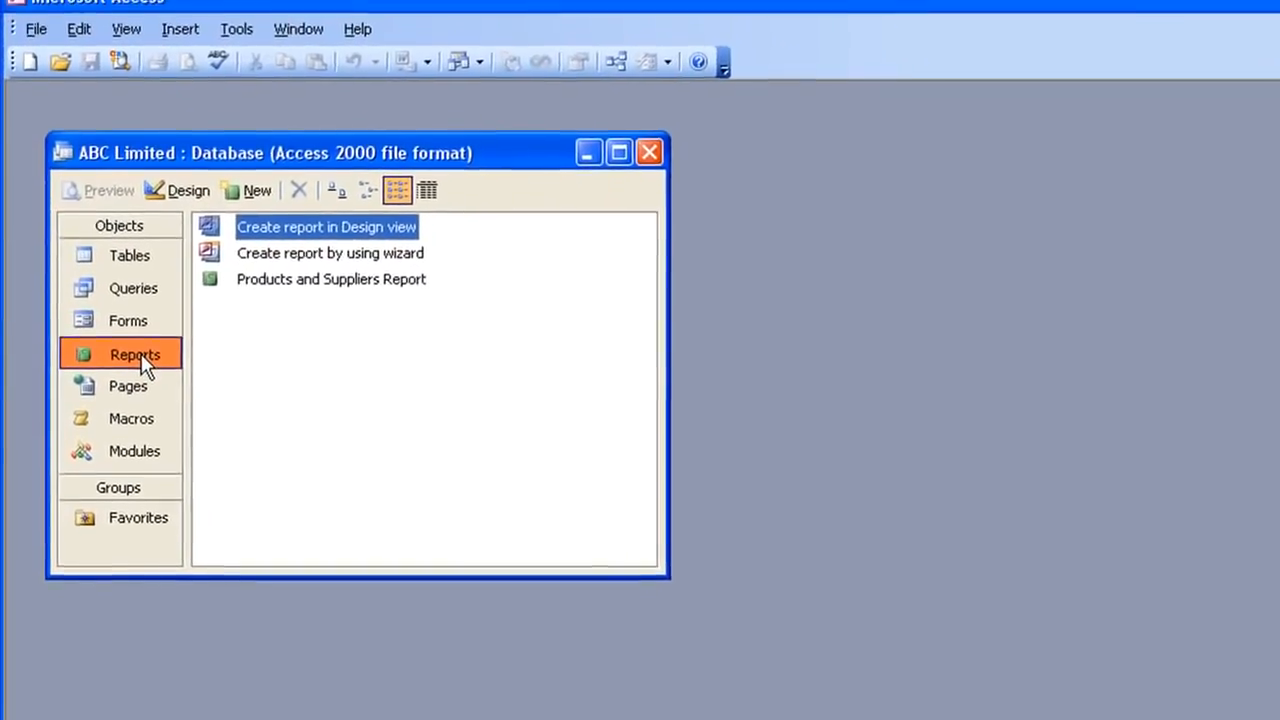
- Browse the database object lists and open the Products and Suppliers table
click(139, 321)
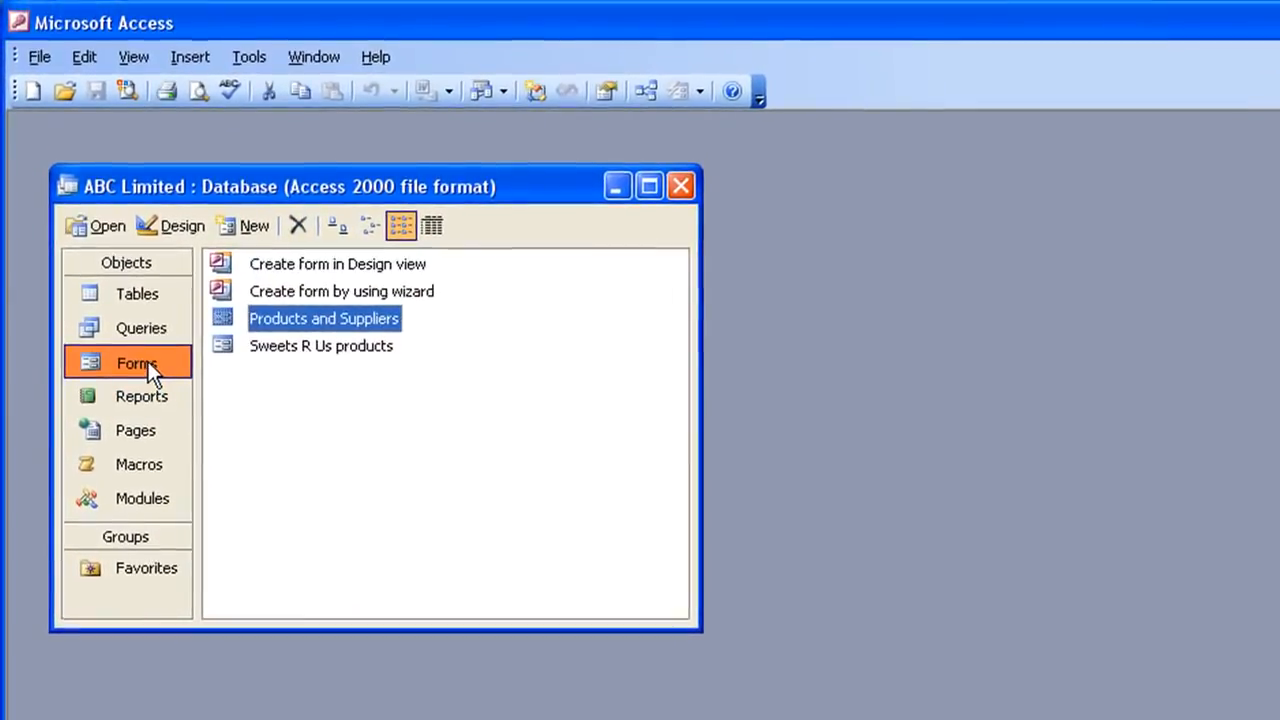
click(101, 336)
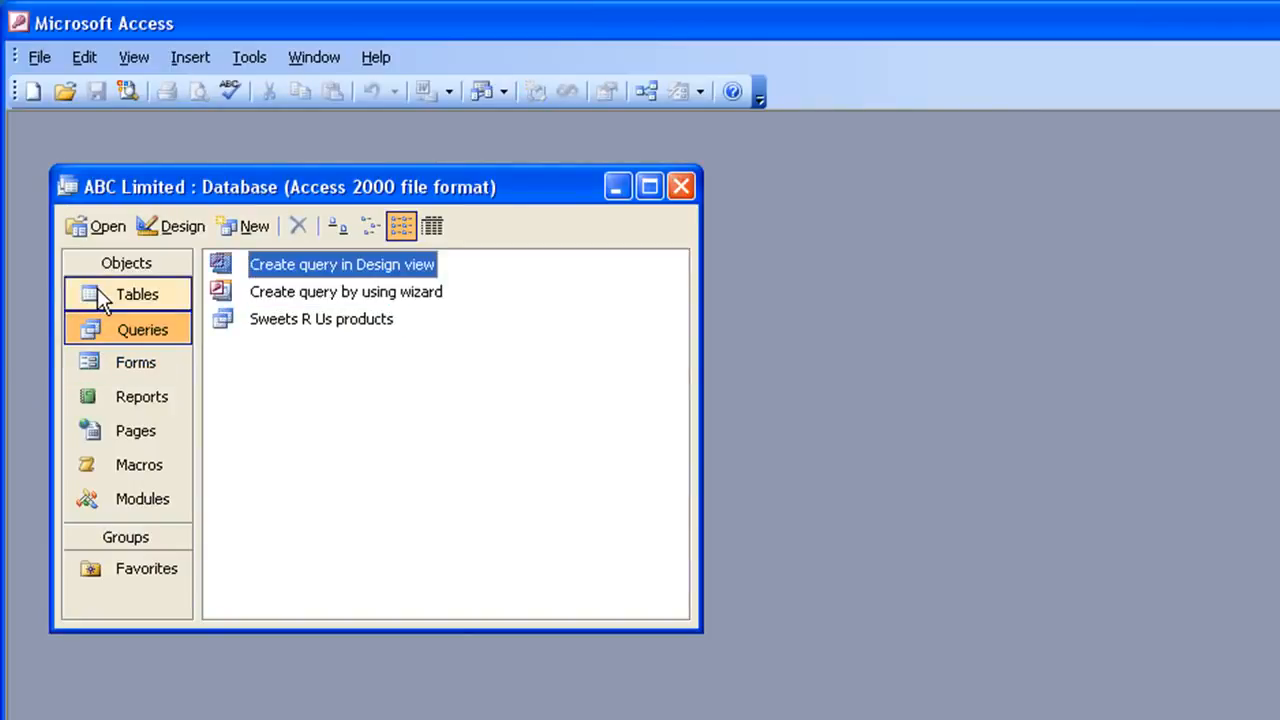
click(86, 298)
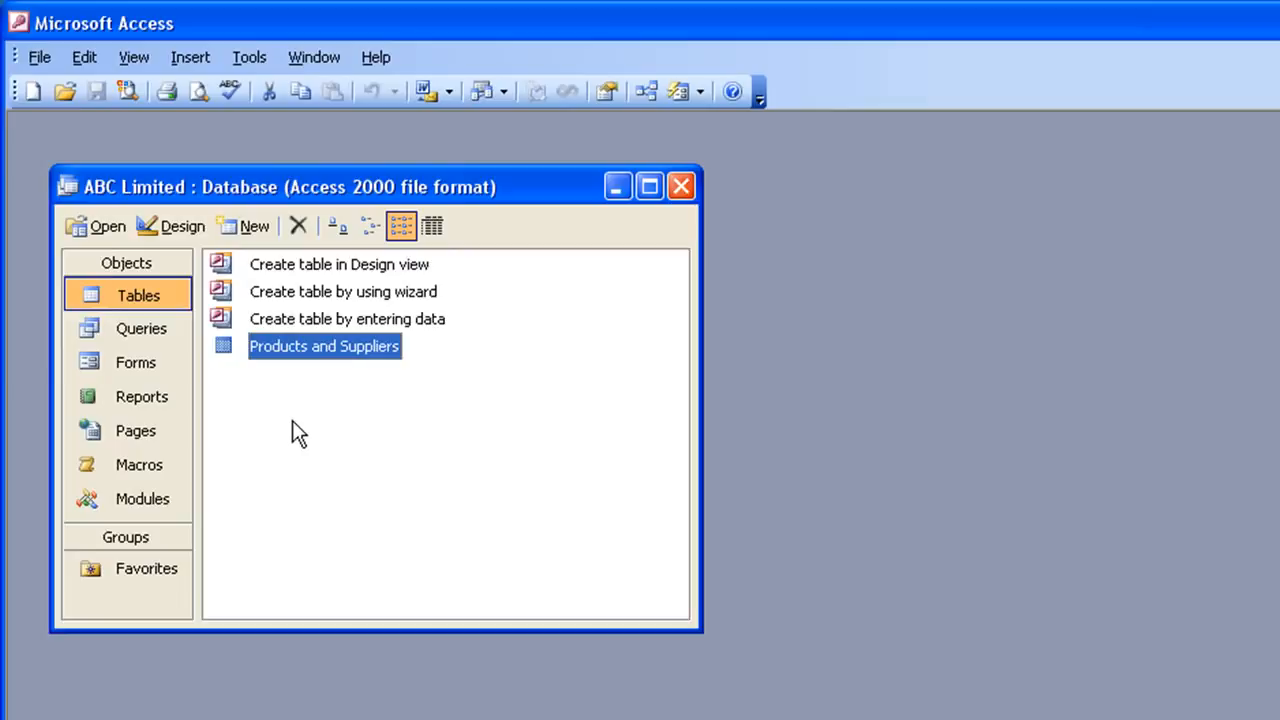
double_click(225, 350)
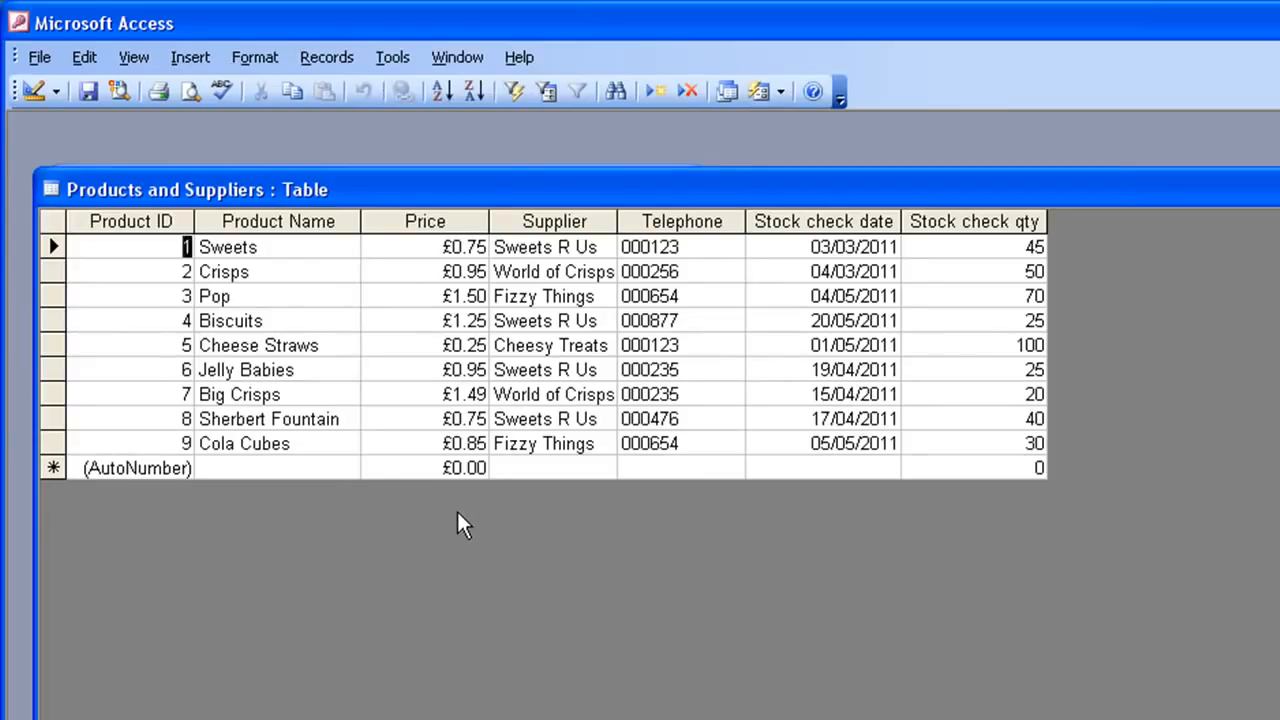